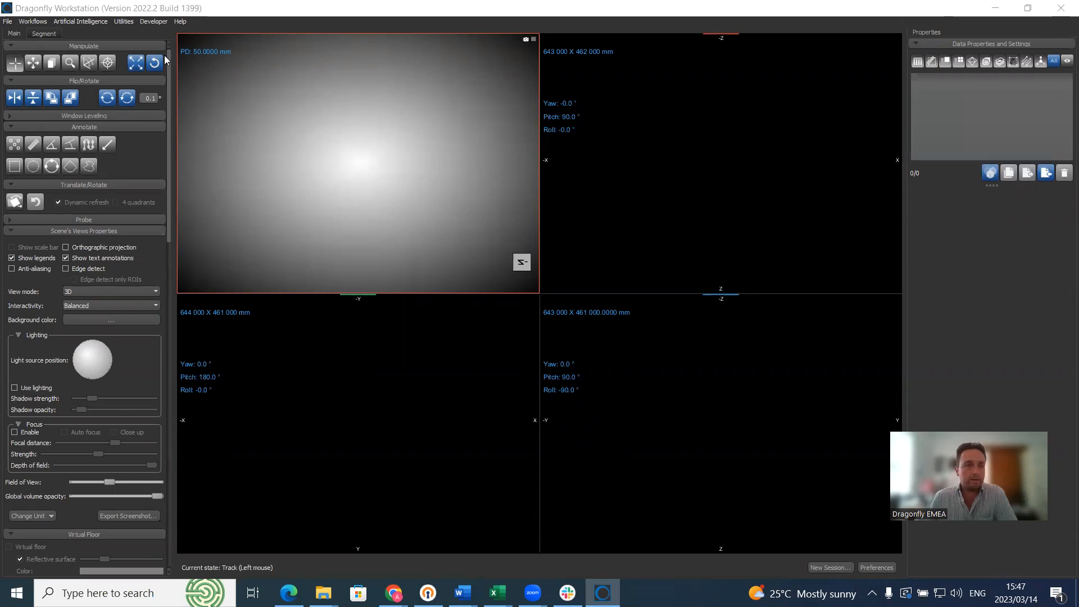
# Step: Load the 'kitkat aligned' session from the DL Training data folder
pyautogui.click(8, 22)
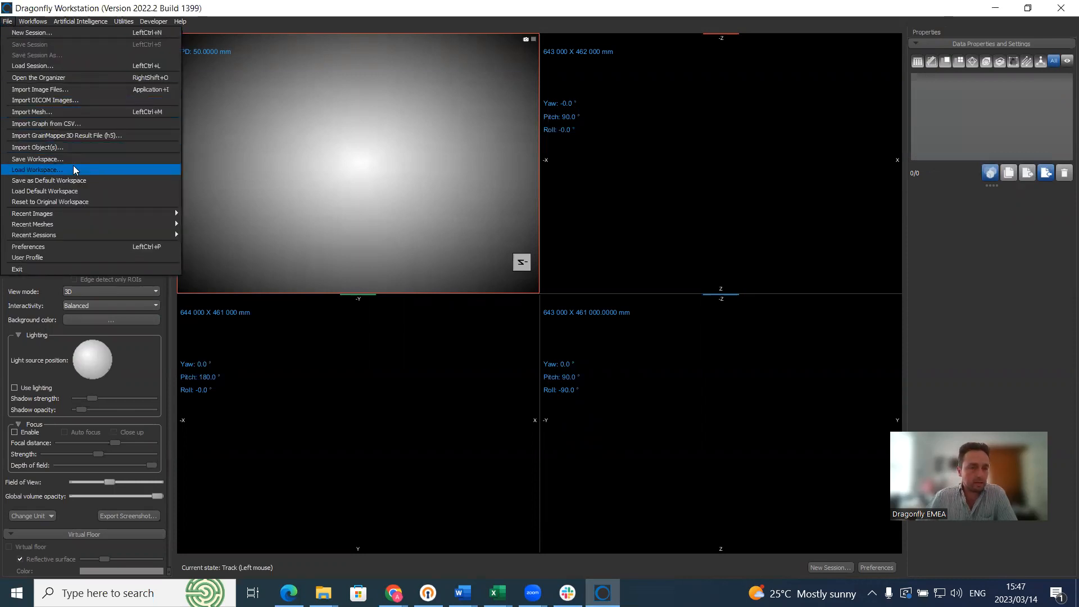
pyautogui.click(58, 68)
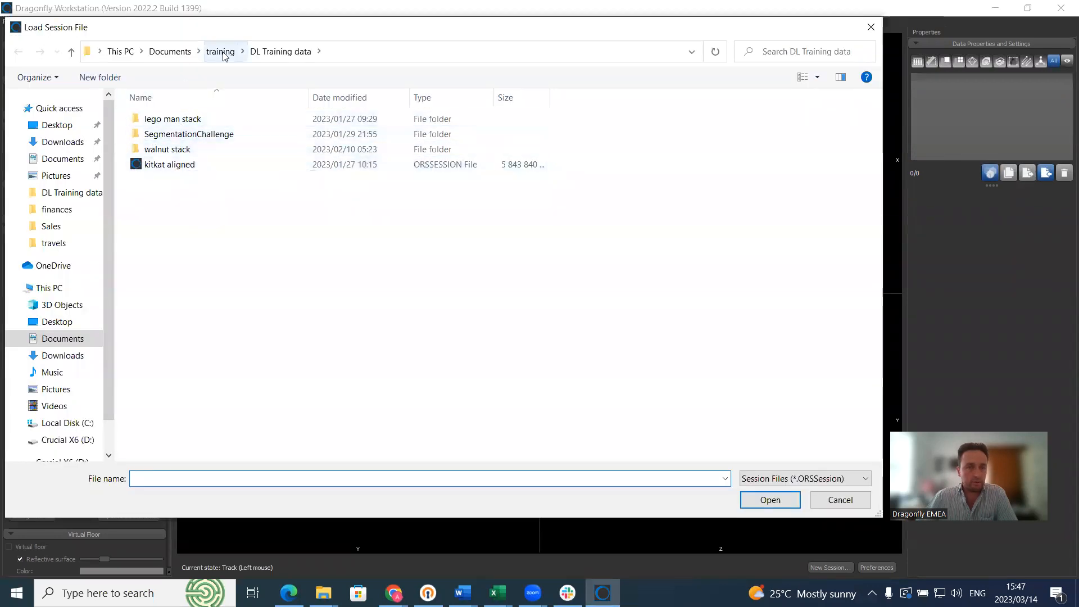
pyautogui.click(280, 51)
pyautogui.click(205, 164)
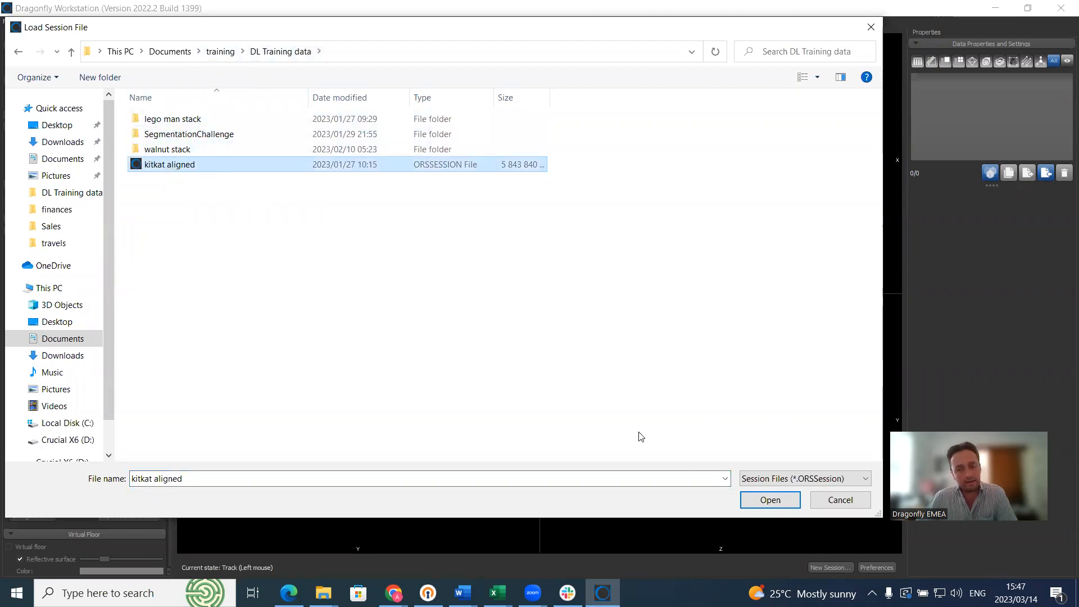
pyautogui.click(778, 502)
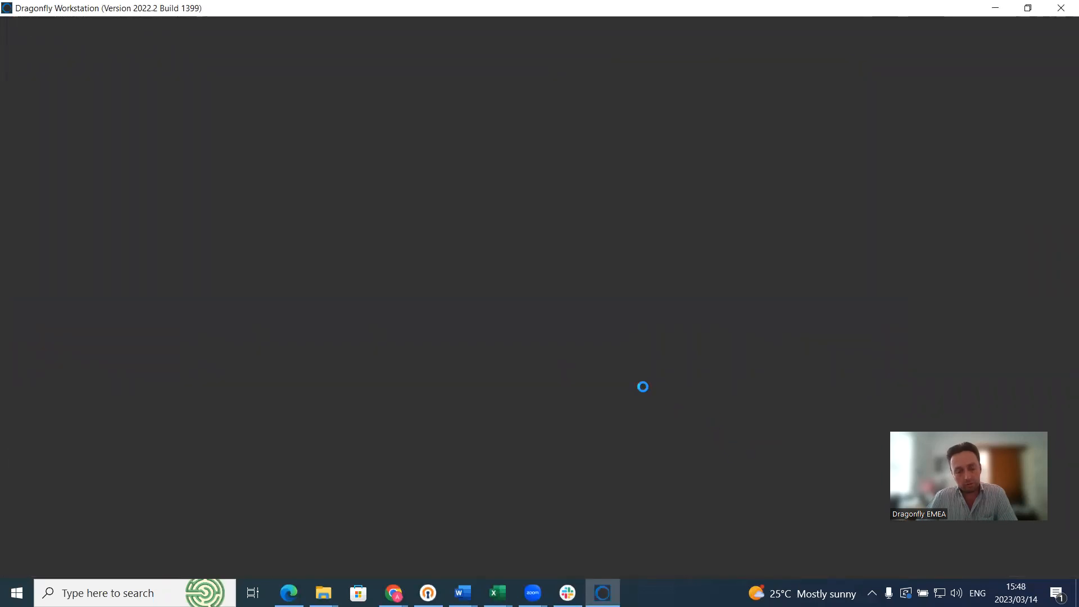
pyautogui.moveTo(393, 593)
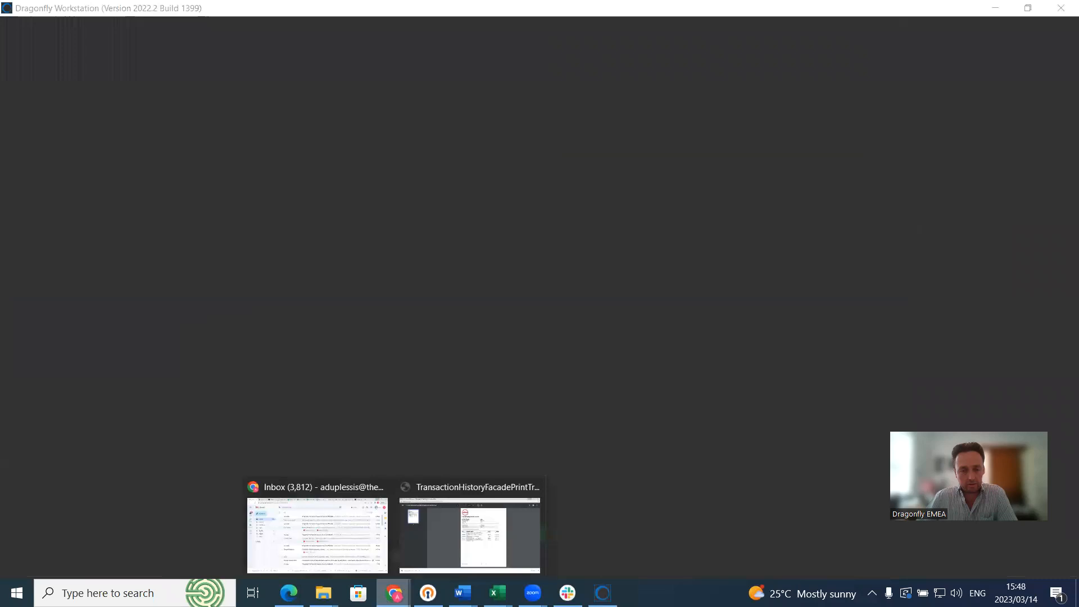
pyautogui.click(351, 562)
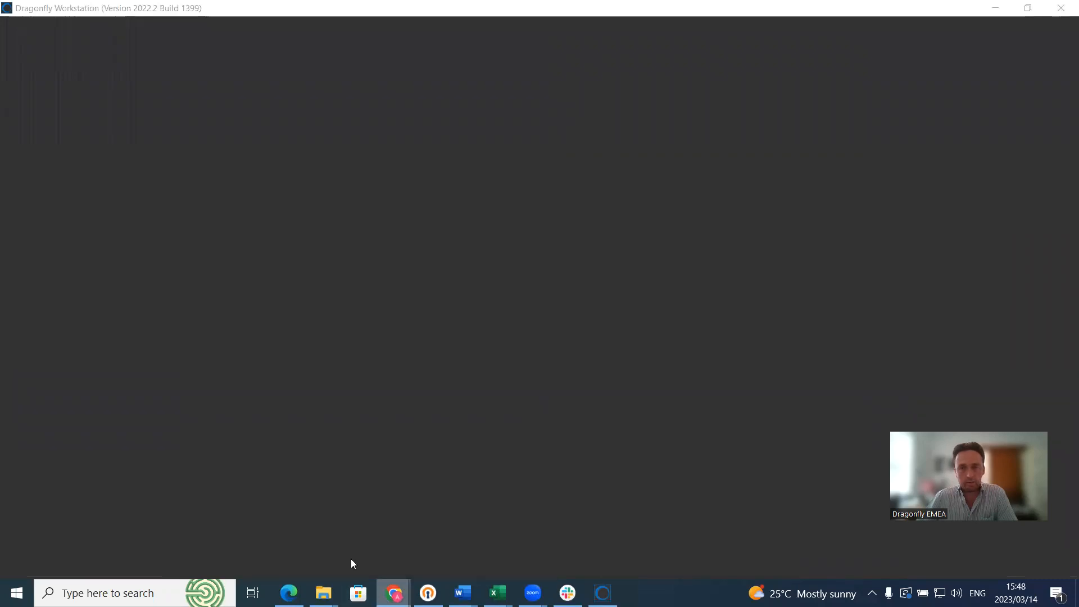
# Step: Scroll the Dragonfly sample datasets page in Chrome to the KitKat Chocolate Bar datasets
pyautogui.click(846, 12)
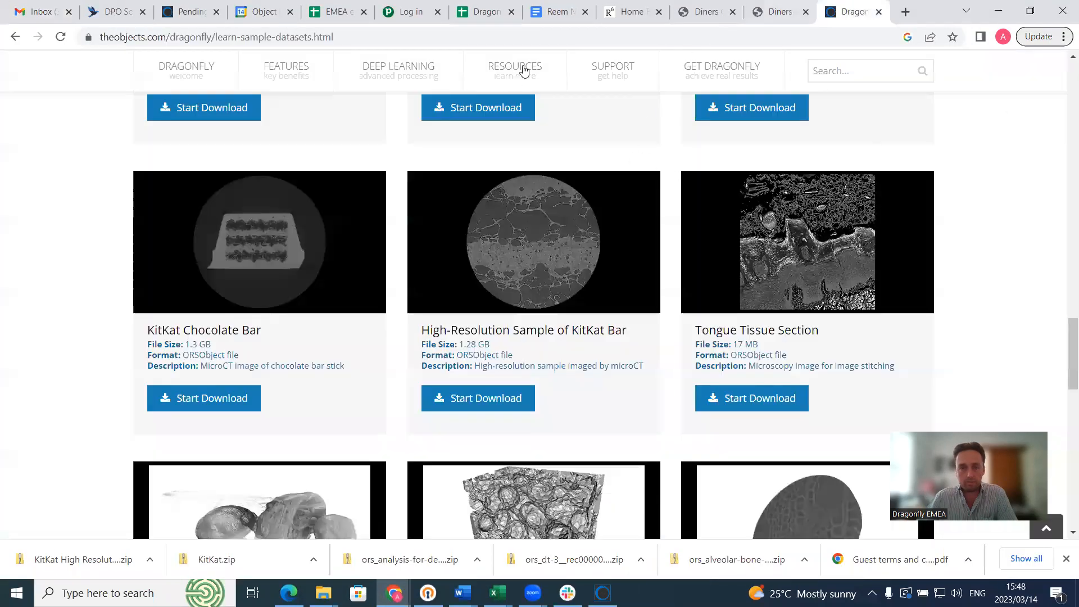
pyautogui.moveTo(372, 89)
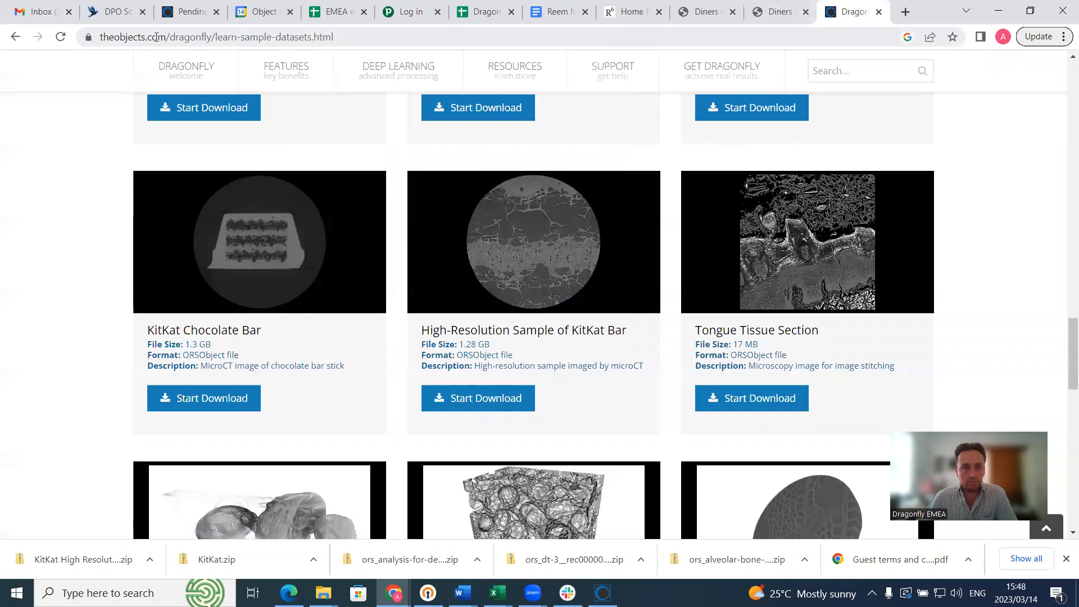
pyautogui.moveTo(523, 69)
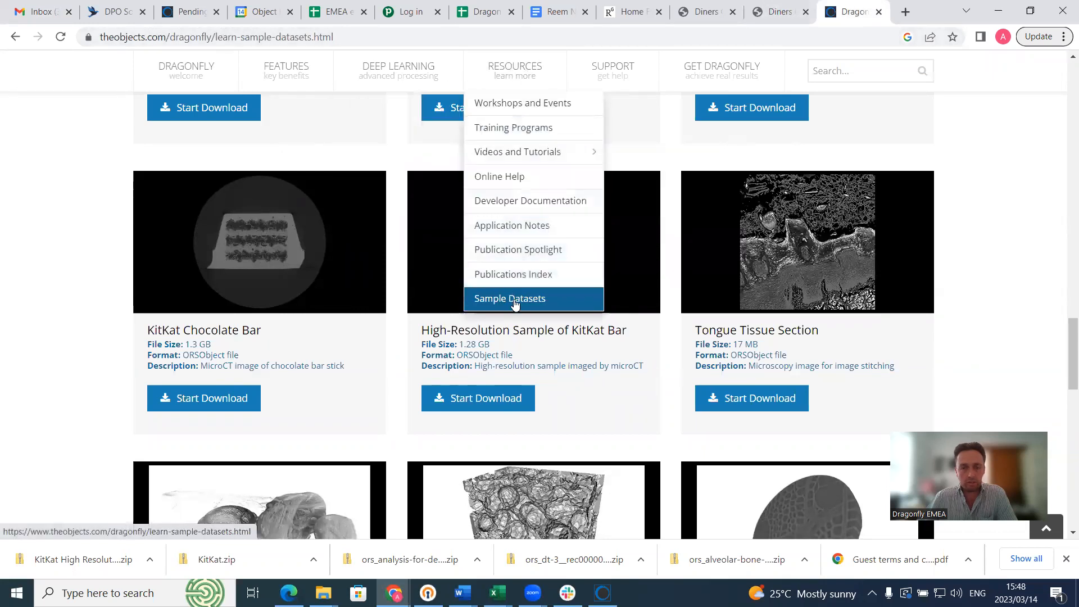
pyautogui.scroll(-6, 72, 354)
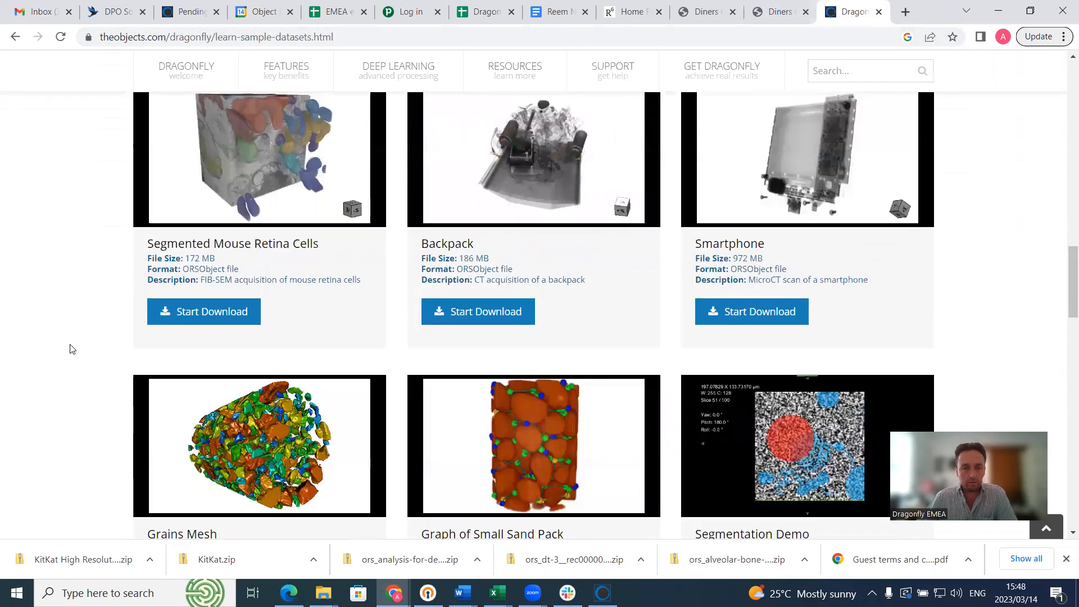
pyautogui.scroll(-10, 93, 315)
pyautogui.scroll(1, 226, 332)
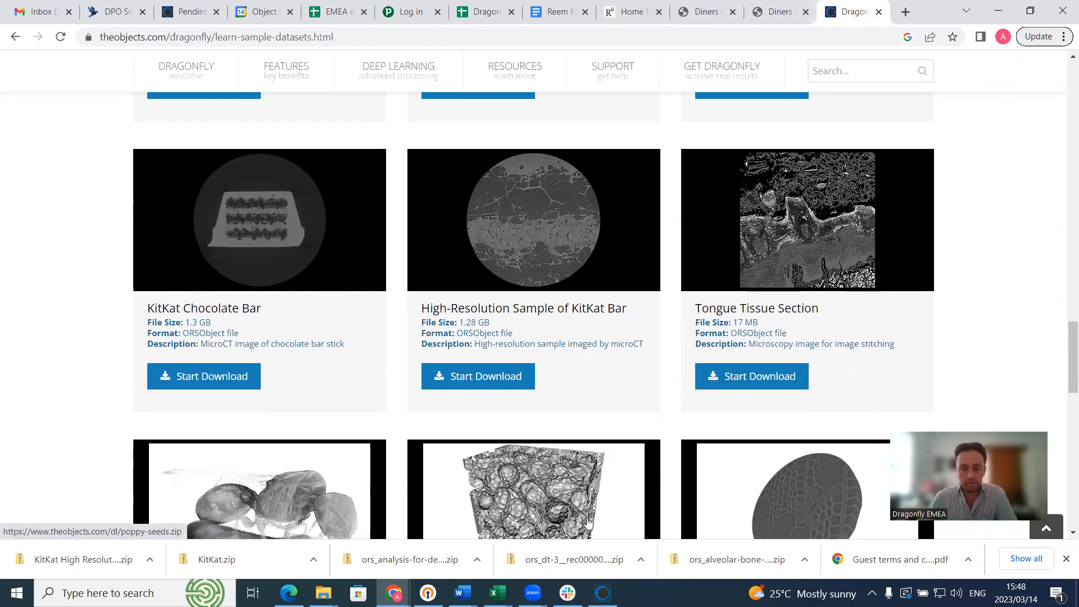
pyautogui.click(603, 593)
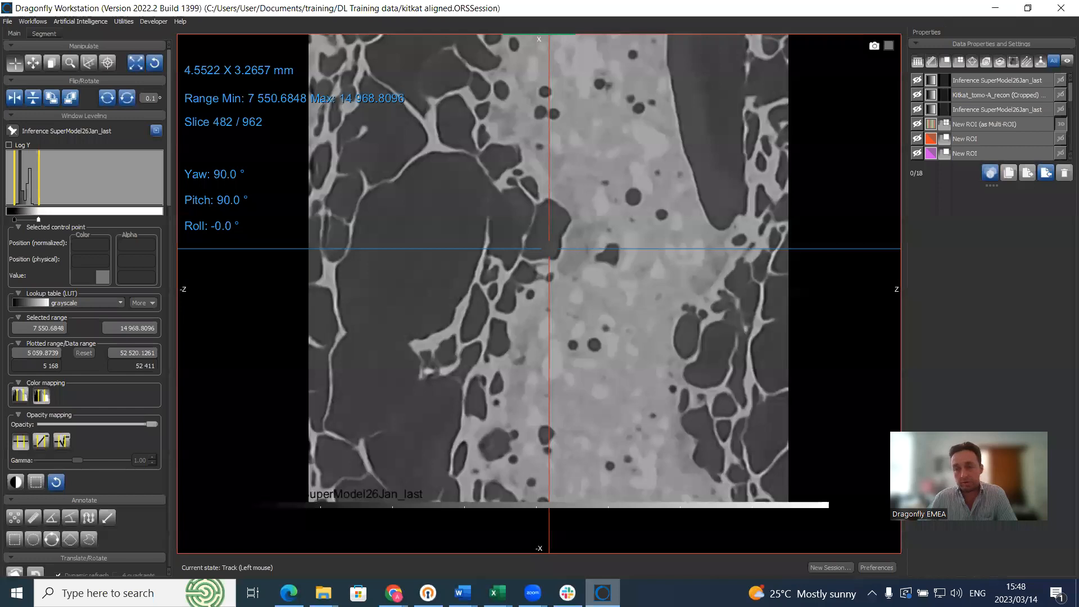
# Step: Delete the top sixteen data items, keep only the two Kitkat tomo recon volumes, and show both
pyautogui.click(987, 81)
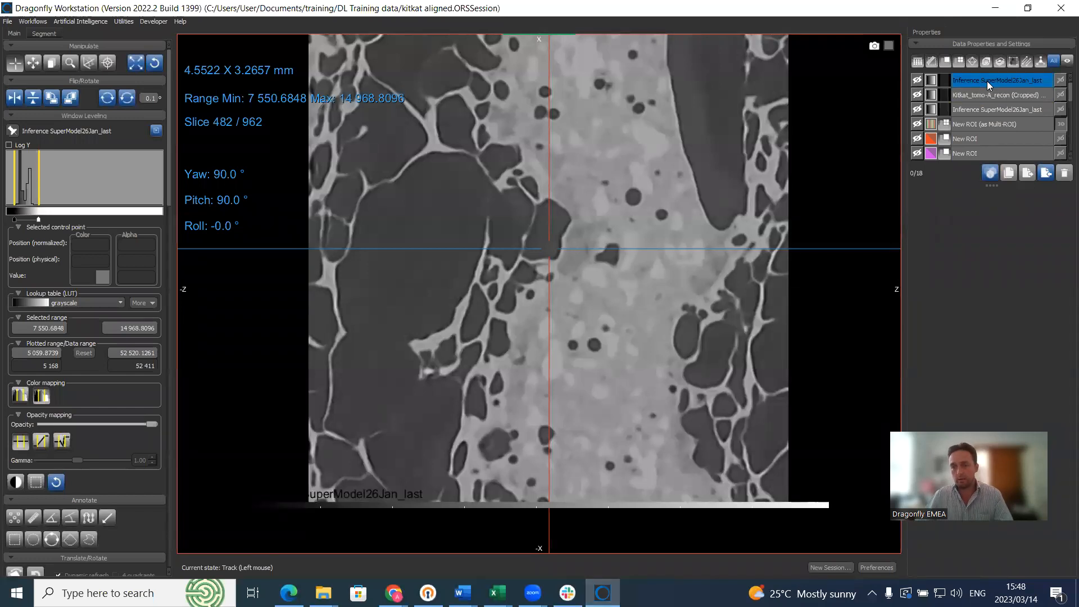
pyautogui.click(999, 109)
pyautogui.scroll(-5, 996, 106)
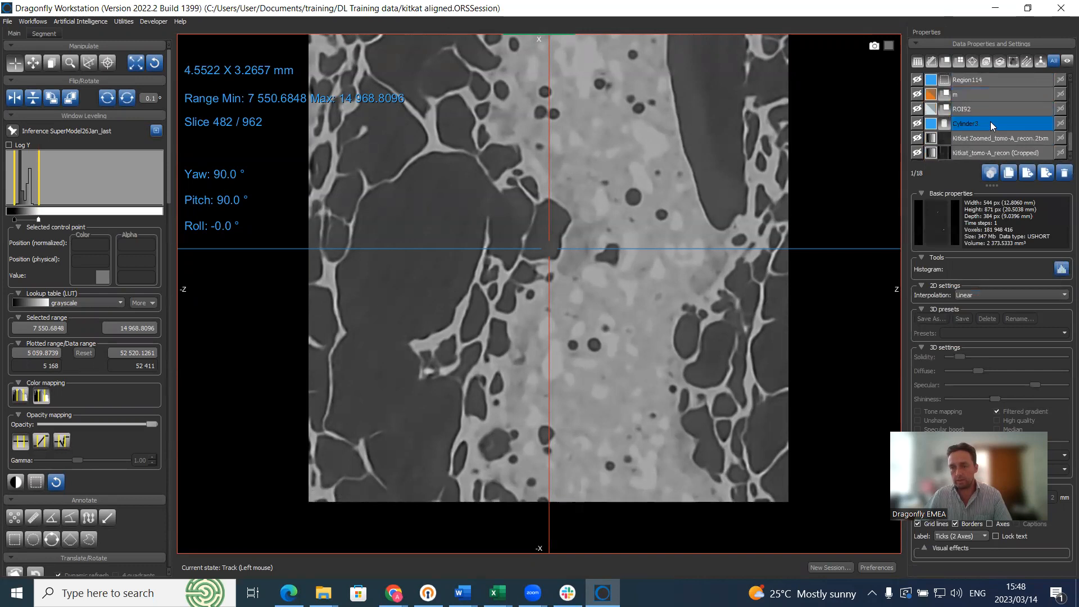
pyautogui.keyDown('shift'); pyautogui.click(992, 124); pyautogui.keyUp('shift')
pyautogui.click(1064, 172)
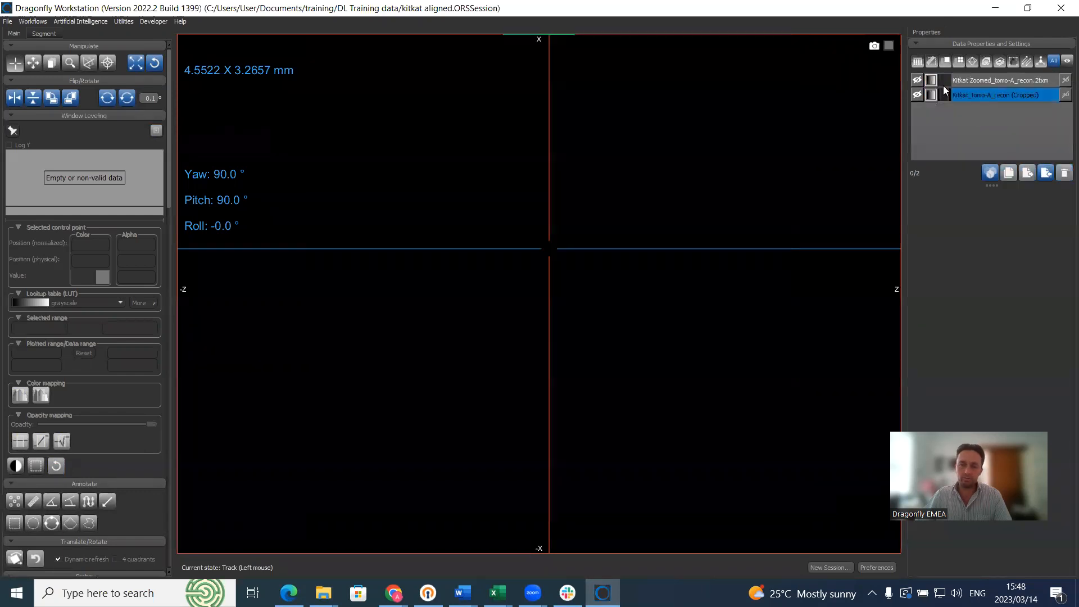
pyautogui.click(917, 80)
pyautogui.click(917, 95)
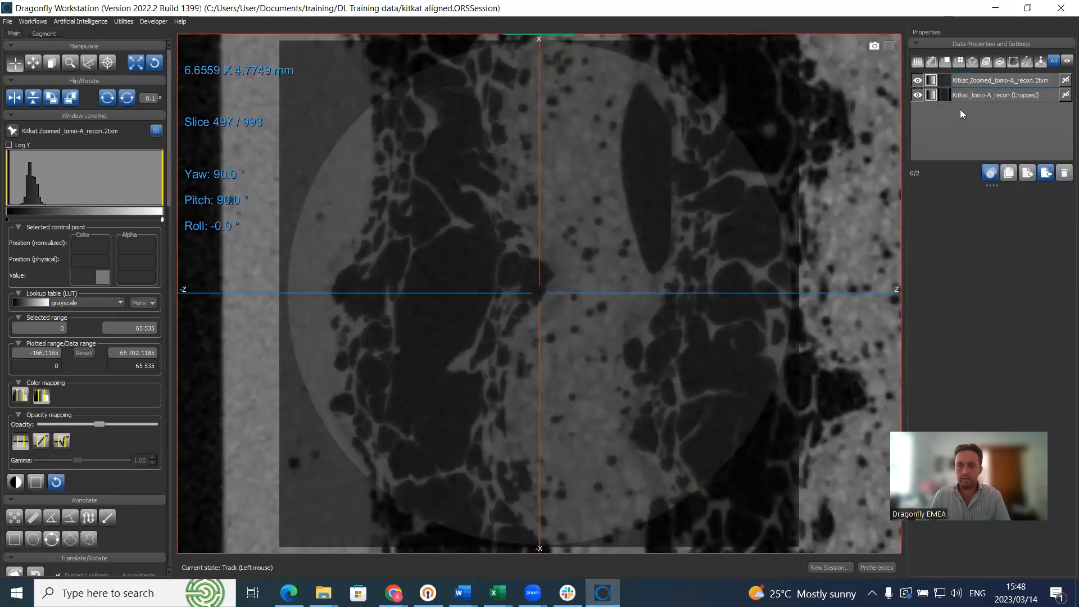
# Step: Select the cropped Kitkat volume, hide the zoomed overlay, and zoom out to show the whole bar
pyautogui.click(989, 92)
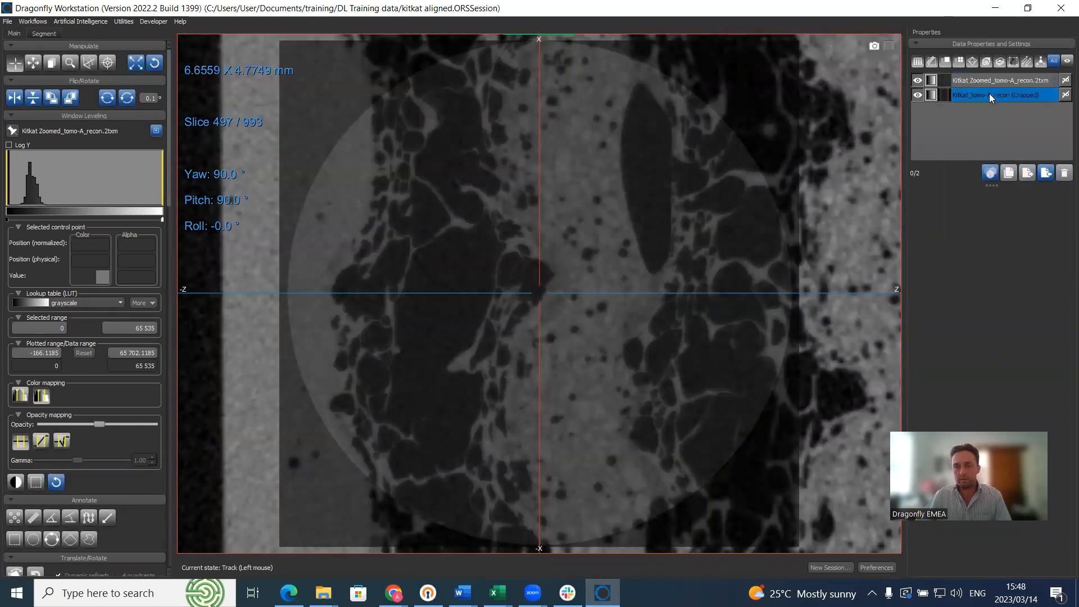
pyautogui.click(915, 80)
pyautogui.moveTo(752, 232); pyautogui.dragTo(706, 45, button='right')
pyautogui.moveTo(809, 190); pyautogui.dragTo(665, 228, button='middle')
pyautogui.moveTo(676, 227); pyautogui.dragTo(709, 166, button='right')
pyautogui.moveTo(745, 213); pyautogui.dragTo(704, 236, button='middle')
pyautogui.doubleClick(706, 236)
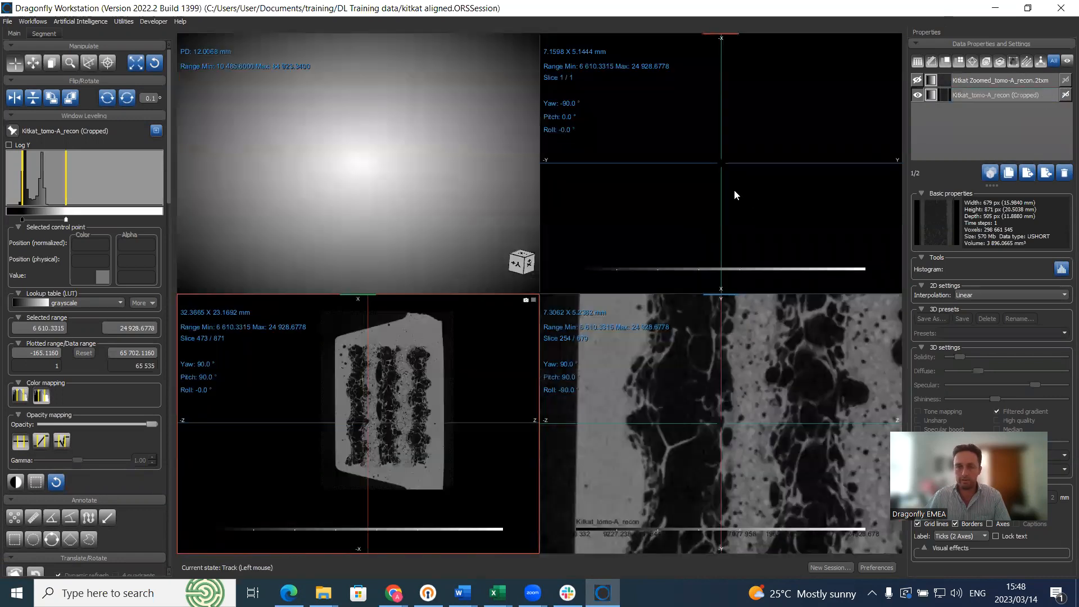
# Step: Apply the Mummy (Anthropogenic) preset to the 3D render and shift colours so the bar renders orange
pyautogui.click(375, 156)
pyautogui.moveTo(32, 166)
pyautogui.mouseDown()
pyautogui.moveTo(60, 166)
pyautogui.moveTo(41, 166)
pyautogui.mouseUp()
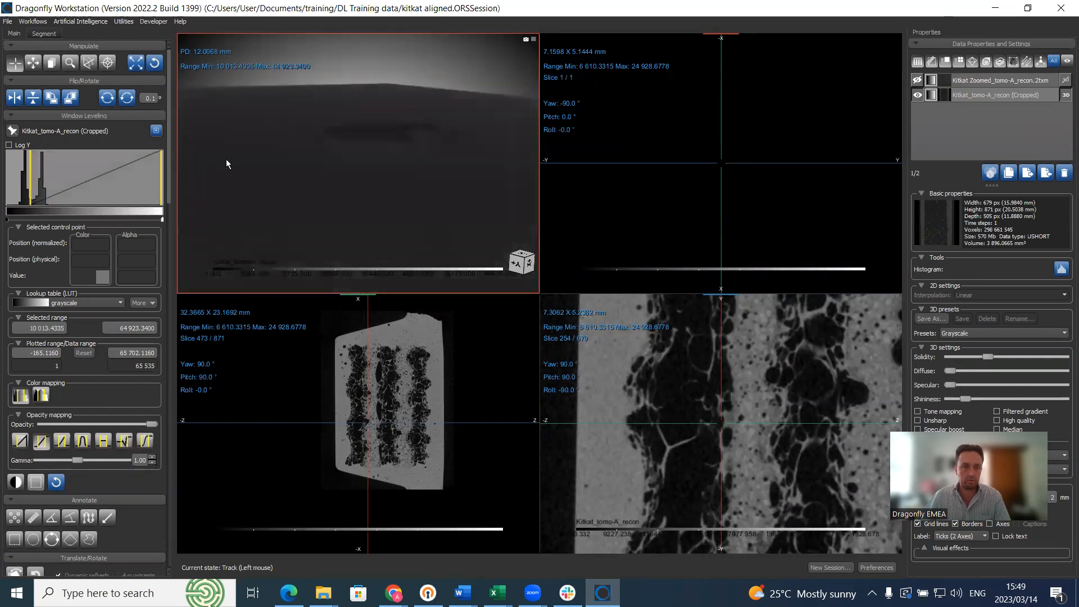
pyautogui.moveTo(347, 183); pyautogui.dragTo(411, 195)
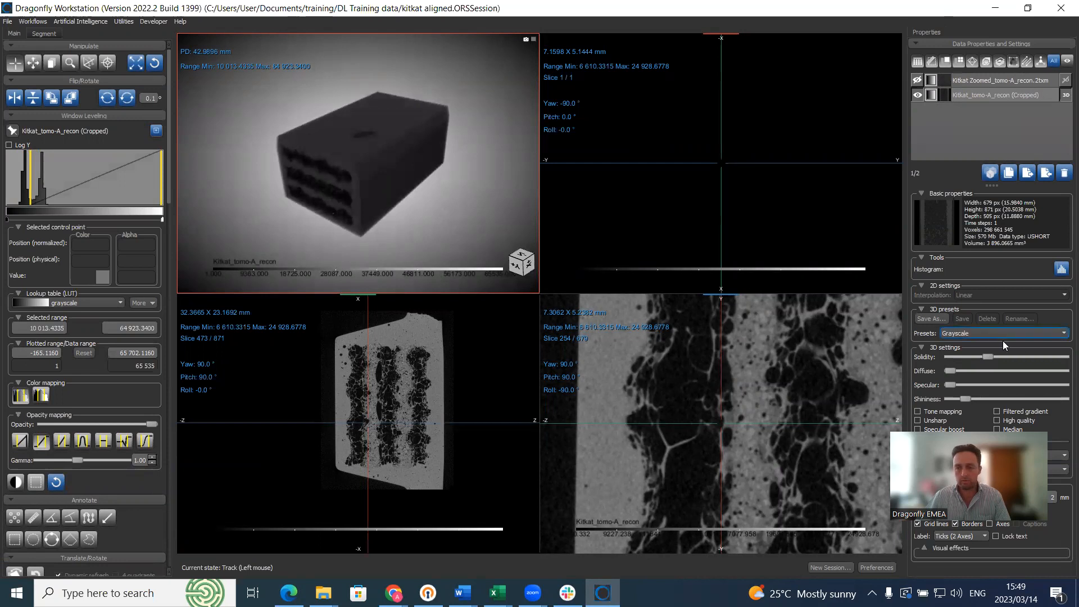
pyautogui.click(1027, 334)
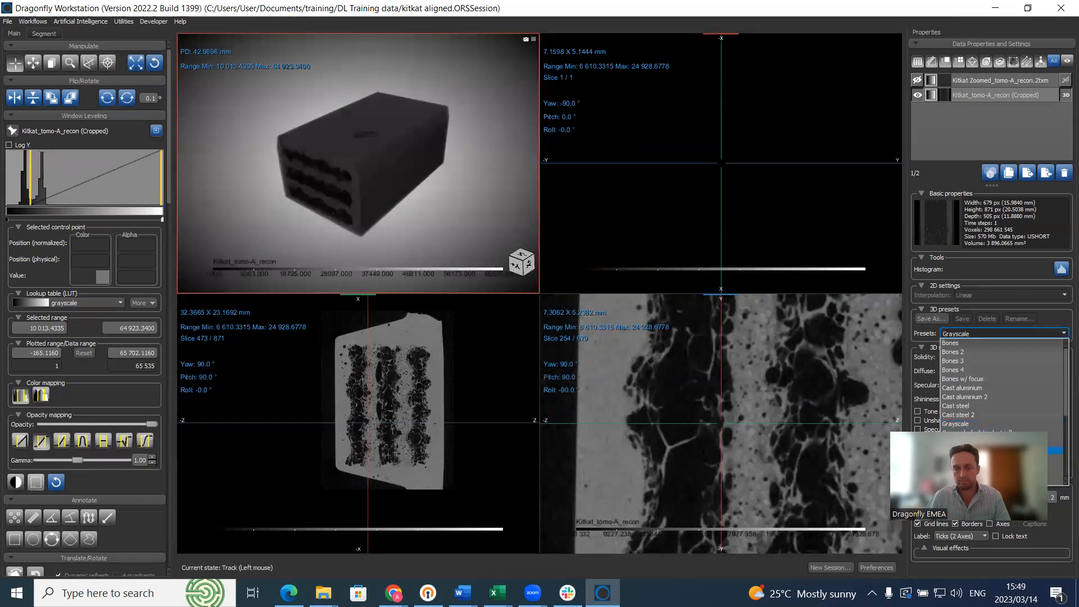
pyautogui.click(1000, 450)
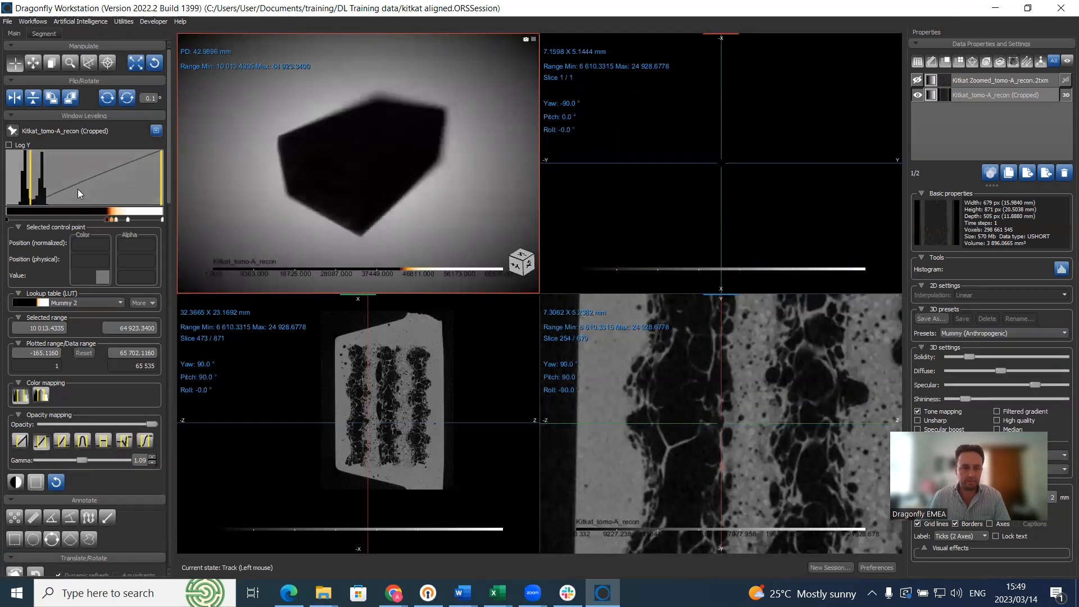
pyautogui.click(42, 396)
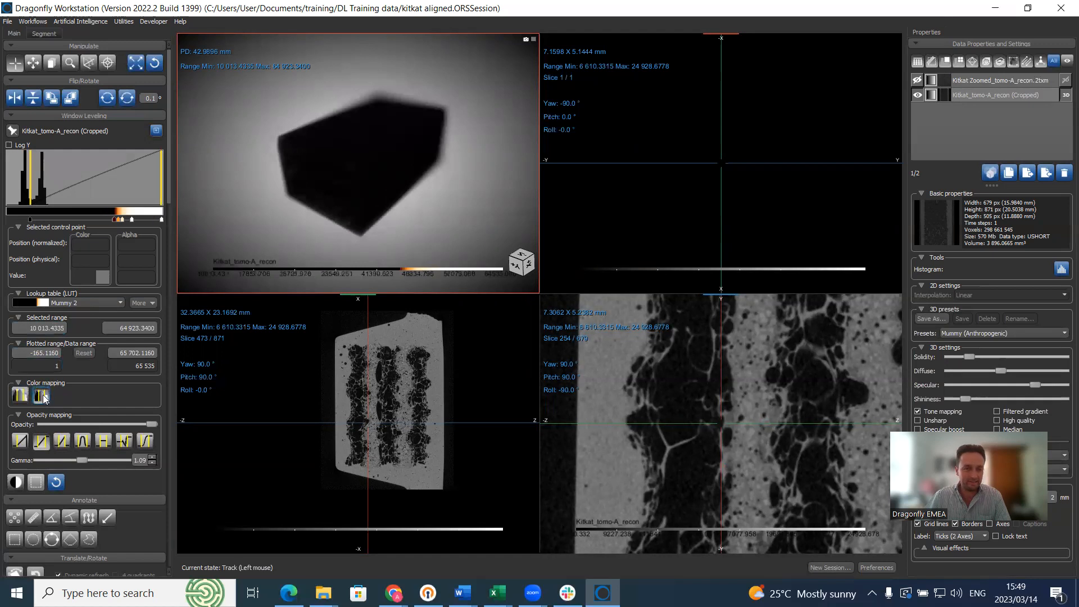
pyautogui.click(28, 397)
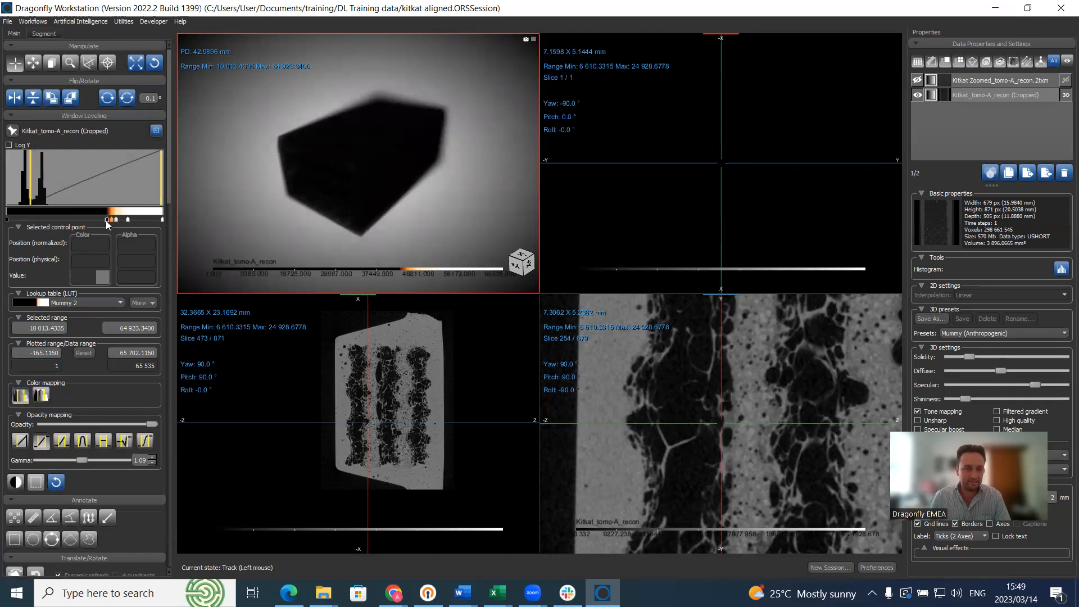
pyautogui.moveTo(108, 219); pyautogui.dragTo(7, 219)
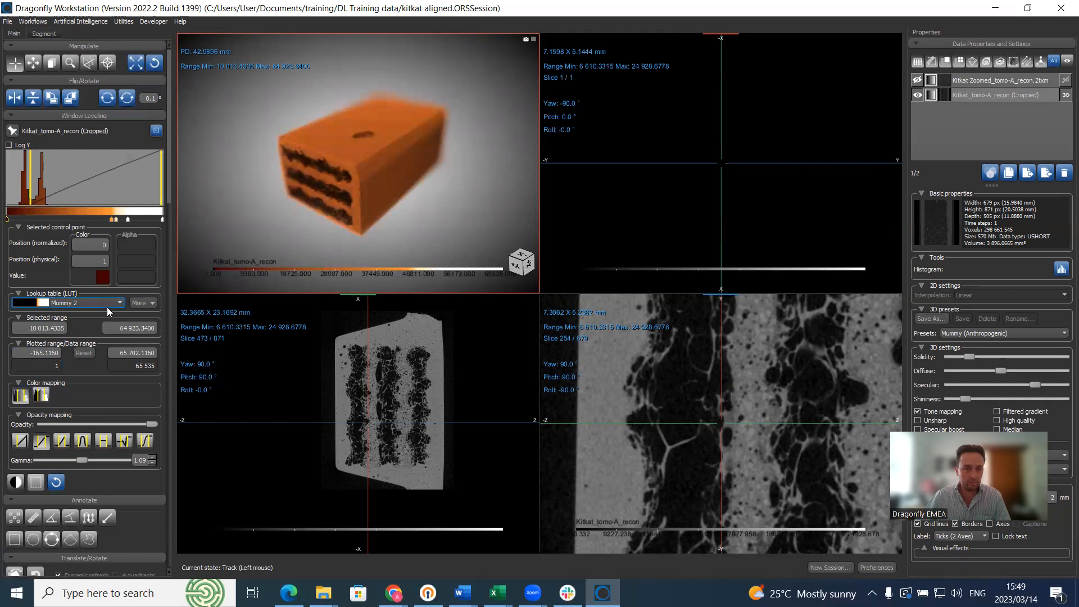
# Step: Toggle depth-of-field focus on and back off for the 3D render
pyautogui.scroll(-5, 150, 450)
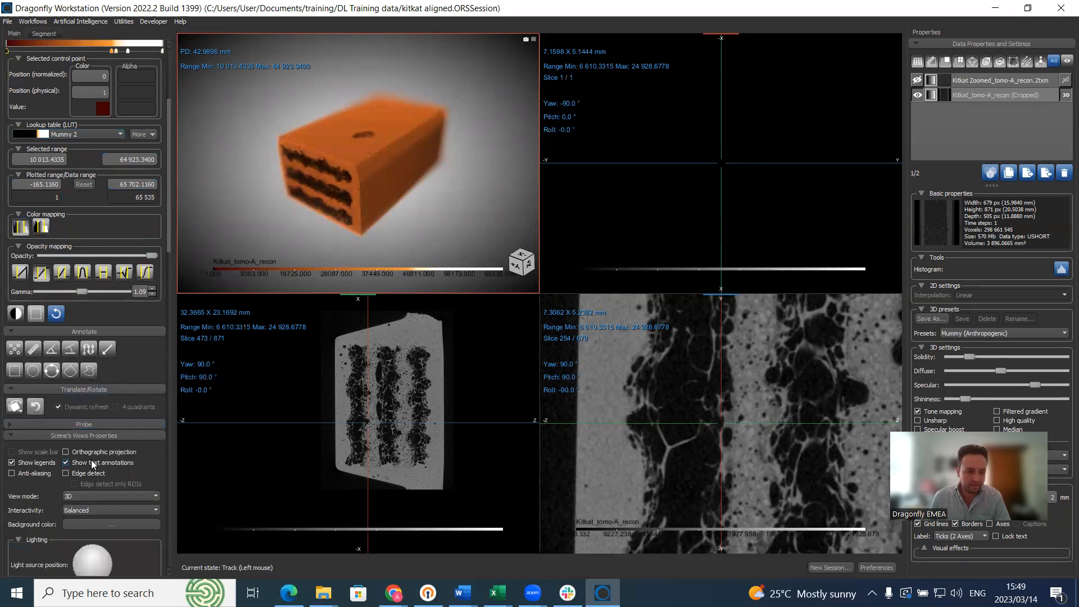
pyautogui.scroll(-1, 59, 537)
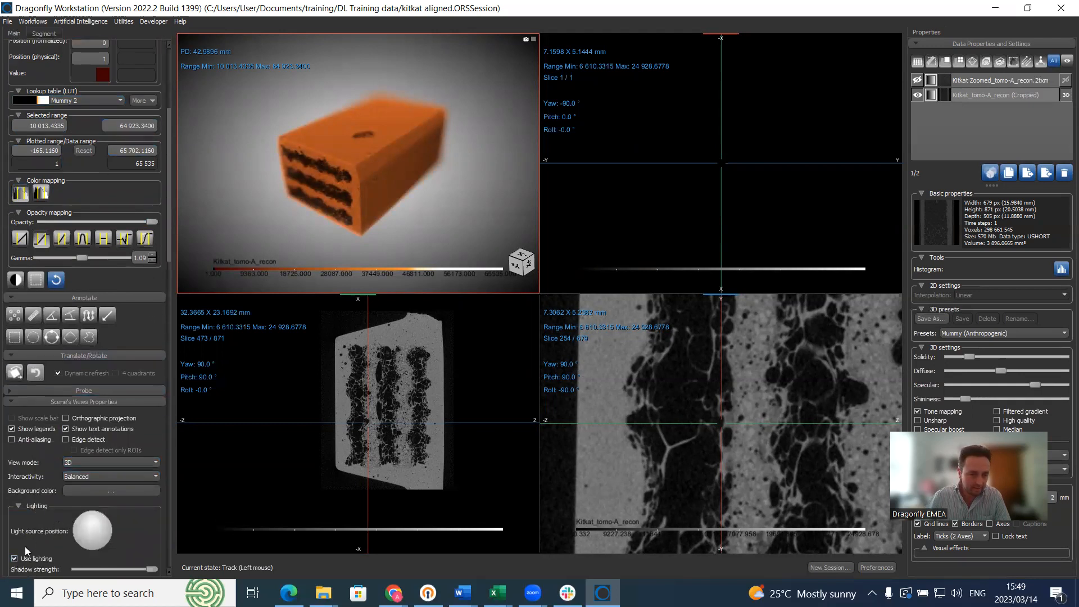
pyautogui.scroll(-3, 24, 555)
pyautogui.click(14, 502)
pyautogui.click(15, 502)
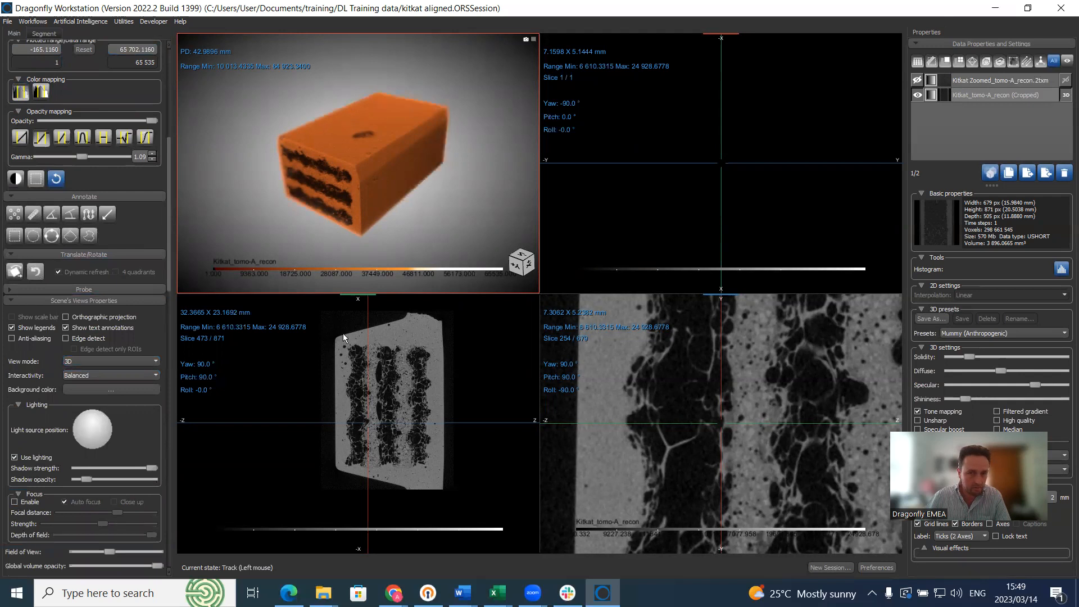
# Step: Raise the opacity gamma to 2.00 in the maximized 3D view, then restore four views
pyautogui.doubleClick(342, 161)
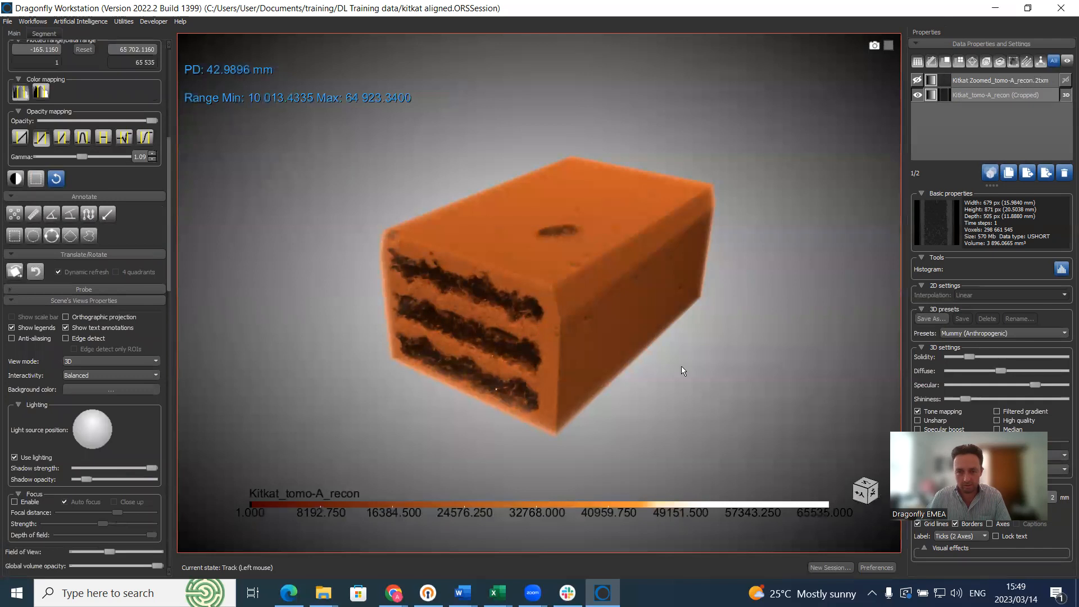
pyautogui.scroll(5, 162, 73)
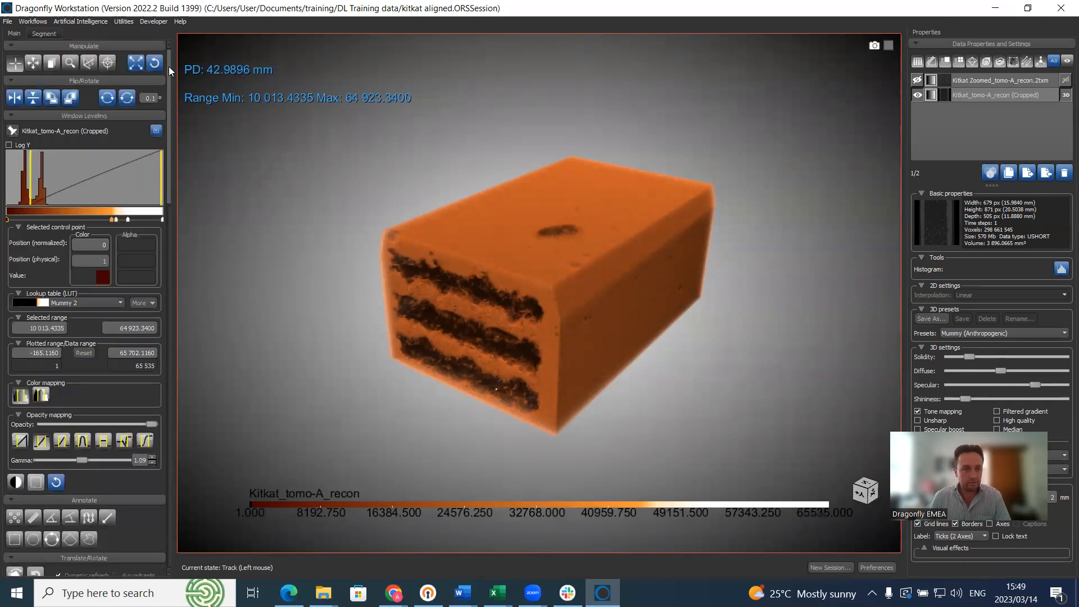
pyautogui.moveTo(82, 460); pyautogui.dragTo(202, 456)
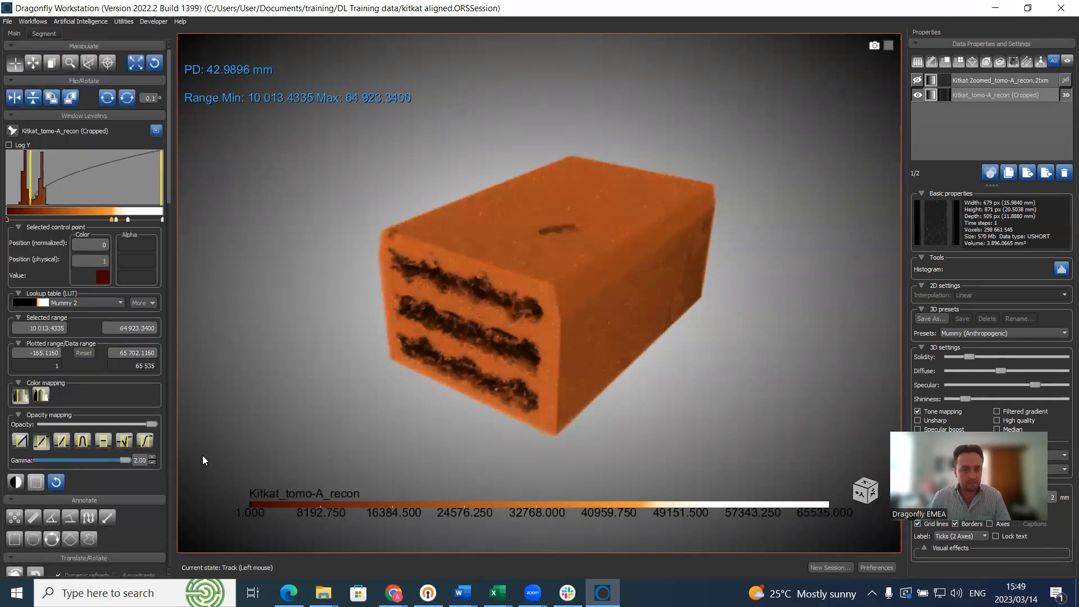
pyautogui.doubleClick(741, 333)
pyautogui.click(965, 78)
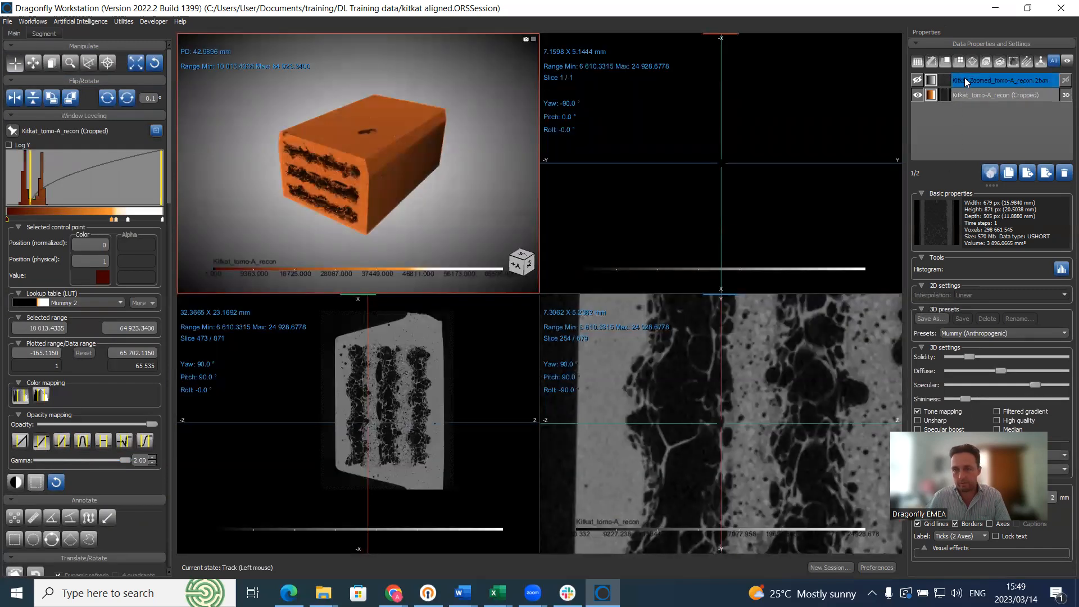
# Step: Show and select Kitkat Zoomed, enlarge the lower-left view, set full opacity and cap display at 30 830
pyautogui.click(916, 79)
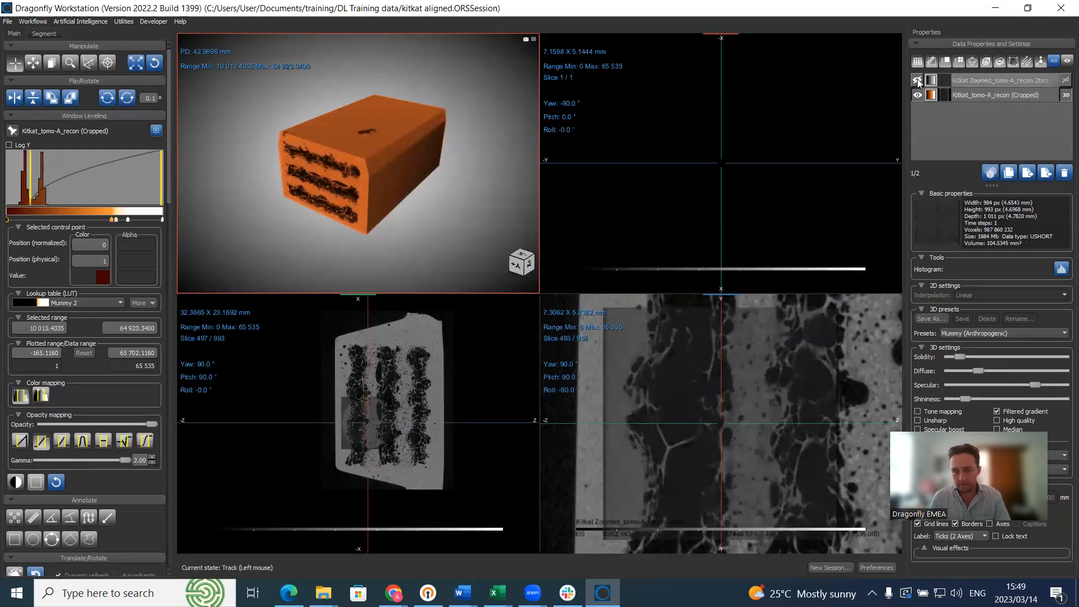
pyautogui.click(971, 94)
pyautogui.click(969, 82)
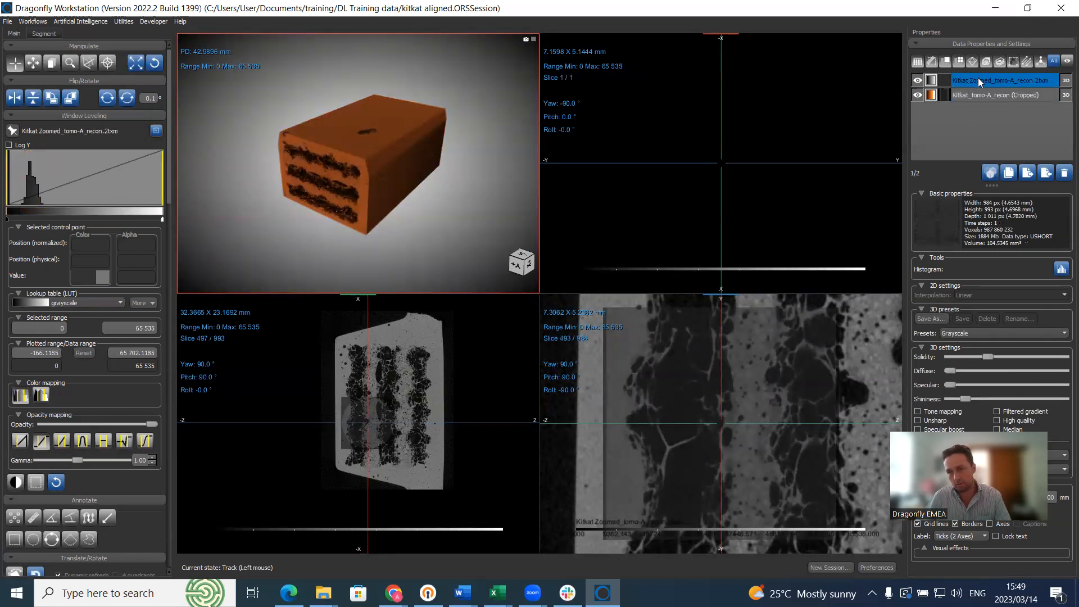
pyautogui.doubleClick(448, 360)
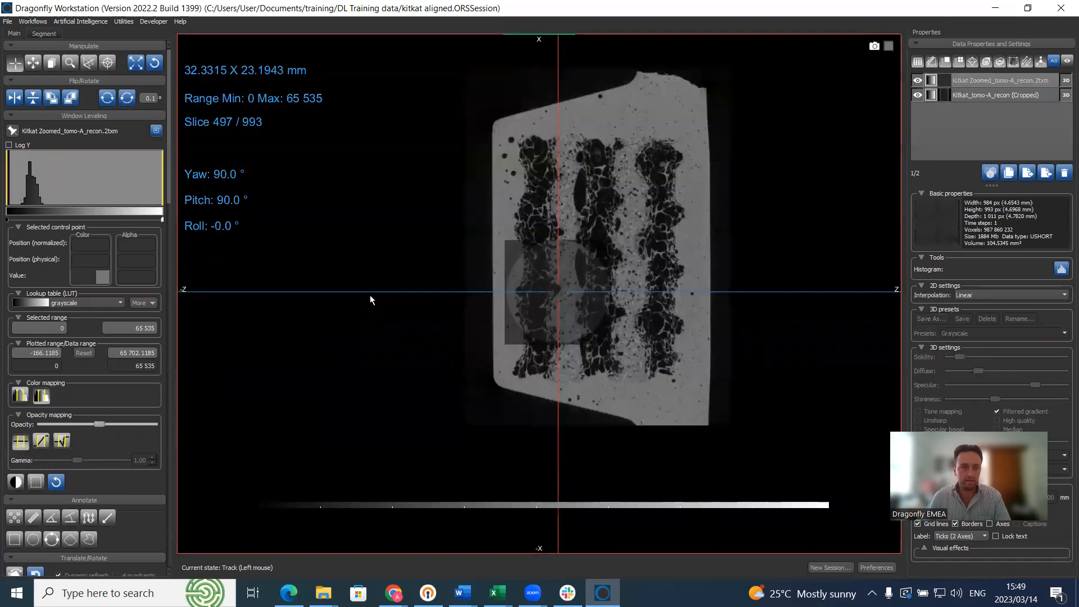
pyautogui.moveTo(98, 424)
pyautogui.mouseDown()
pyautogui.moveTo(189, 422)
pyautogui.moveTo(108, 429)
pyautogui.mouseUp()
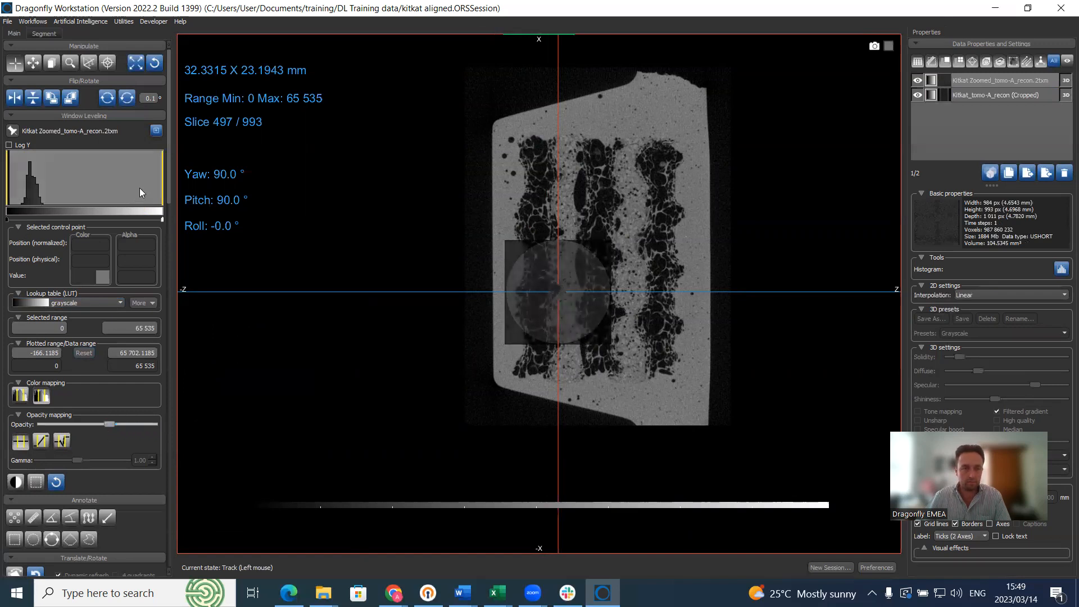
pyautogui.moveTo(161, 183); pyautogui.dragTo(83, 193)
# Step: Zoom and pan around the circular overlay, rotating the slice view 90 degrees
pyautogui.scroll(5, 585, 255)
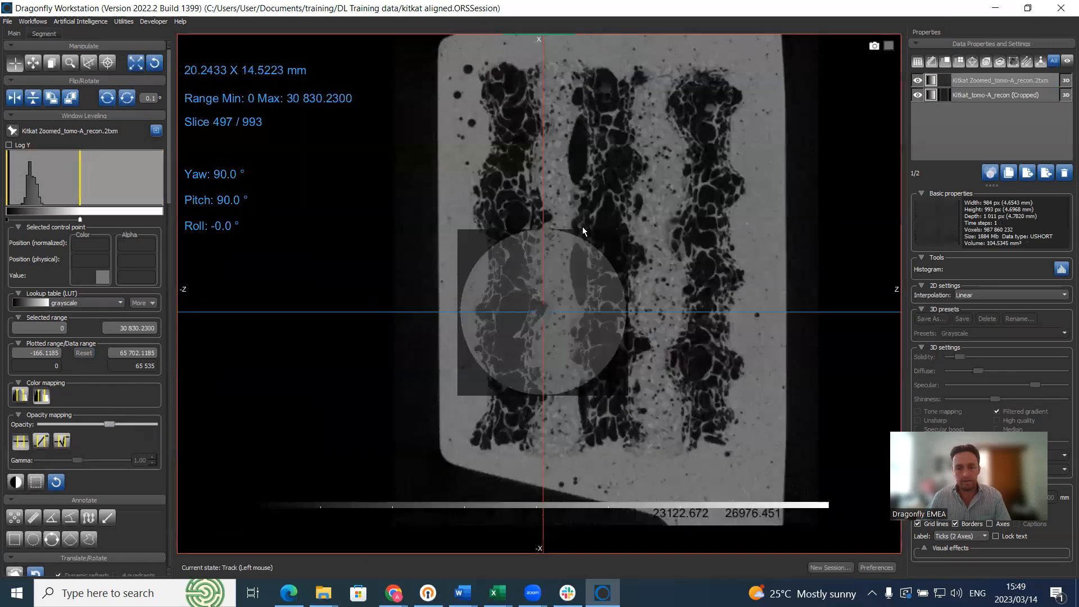
pyautogui.moveTo(583, 244); pyautogui.dragTo(574, 165, button='middle')
pyautogui.moveTo(582, 240); pyautogui.dragTo(588, 302, button='right')
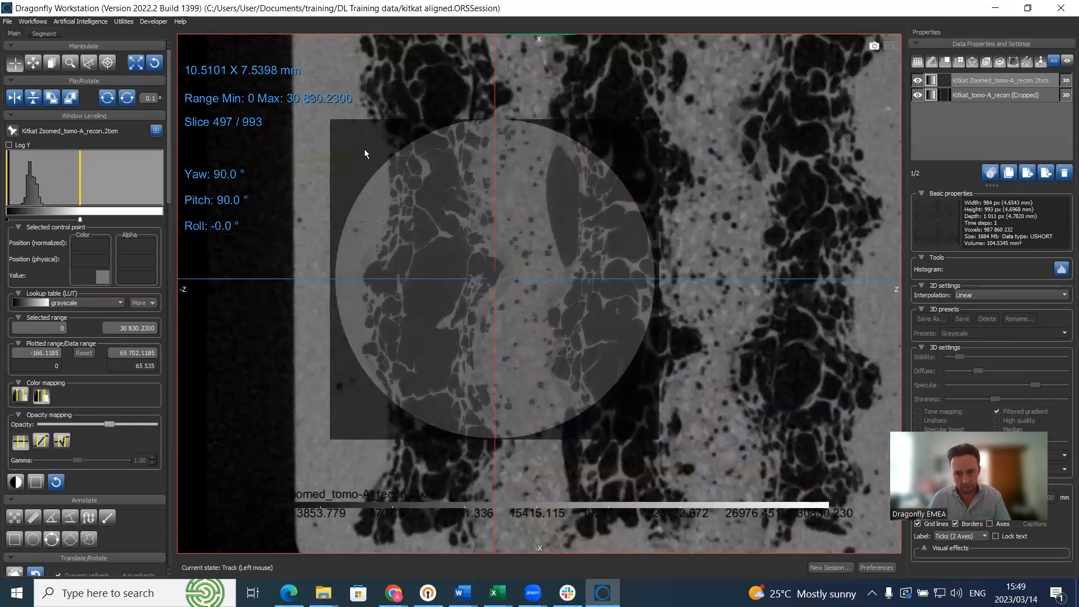
pyautogui.moveTo(610, 244); pyautogui.dragTo(675, 190, button='middle')
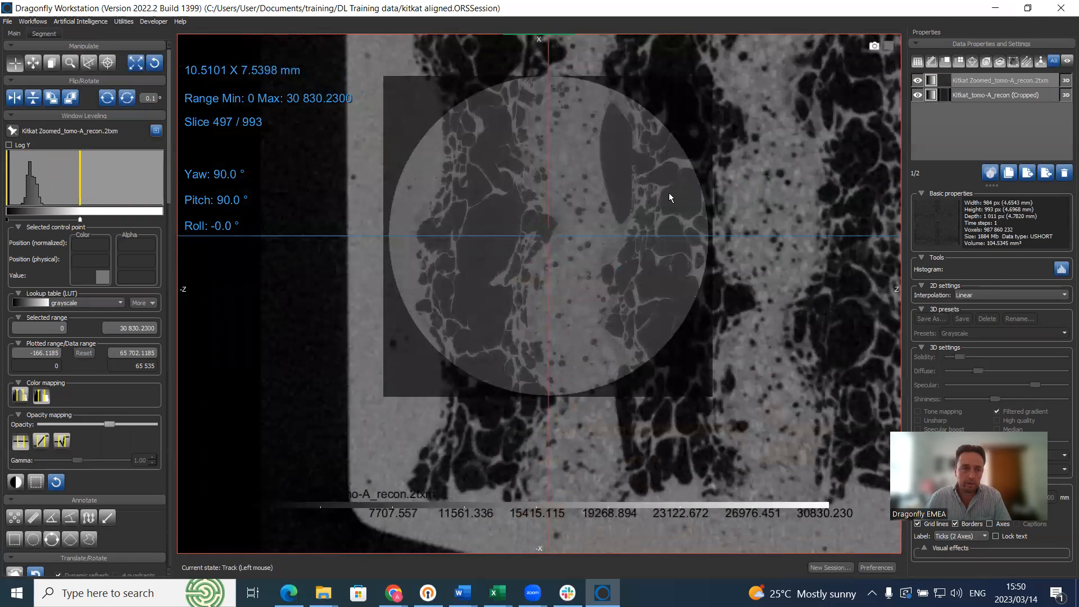
pyautogui.click(52, 98)
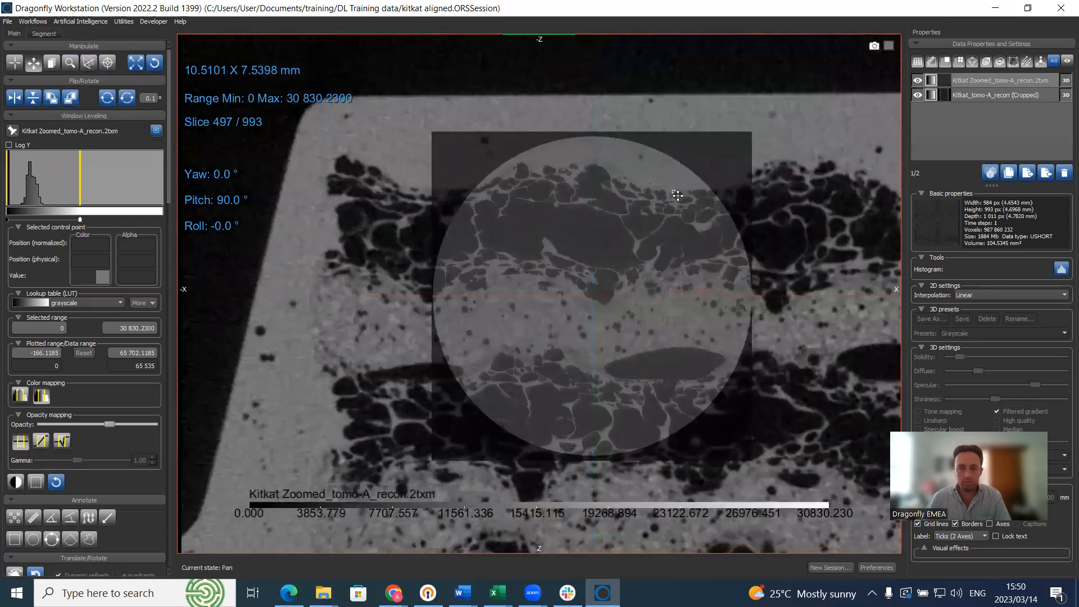
pyautogui.moveTo(695, 211); pyautogui.dragTo(636, 147, button='middle')
pyautogui.moveTo(620, 146); pyautogui.dragTo(646, 144, button='right')
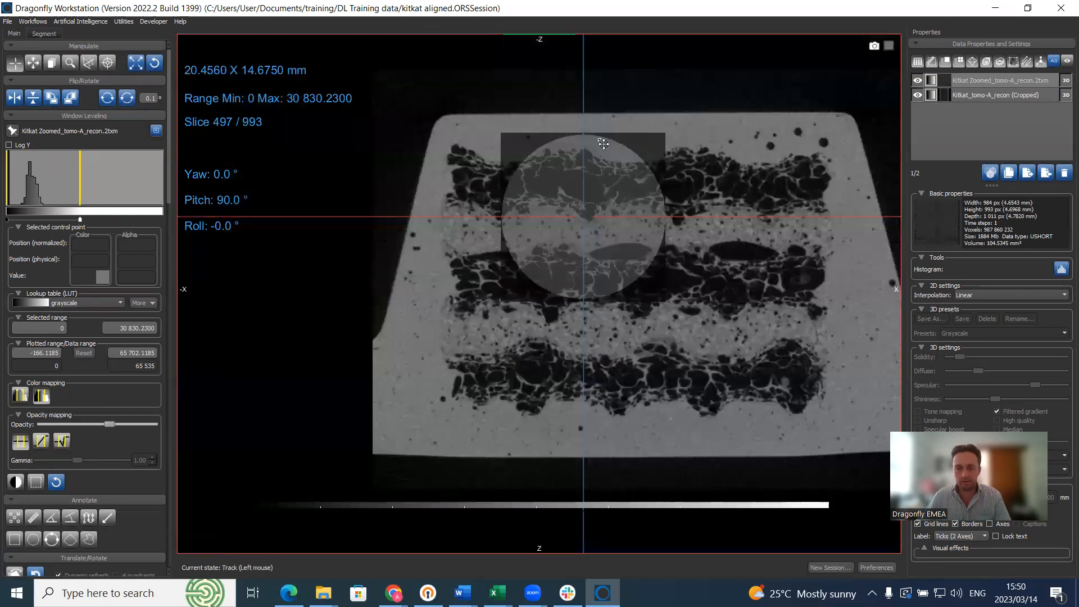
pyautogui.moveTo(646, 144); pyautogui.dragTo(590, 140, button='middle')
pyautogui.moveTo(590, 139); pyautogui.dragTo(579, 252, button='right')
pyautogui.moveTo(576, 211); pyautogui.dragTo(594, 205, button='middle')
pyautogui.moveTo(593, 205); pyautogui.dragTo(600, 241, button='right')
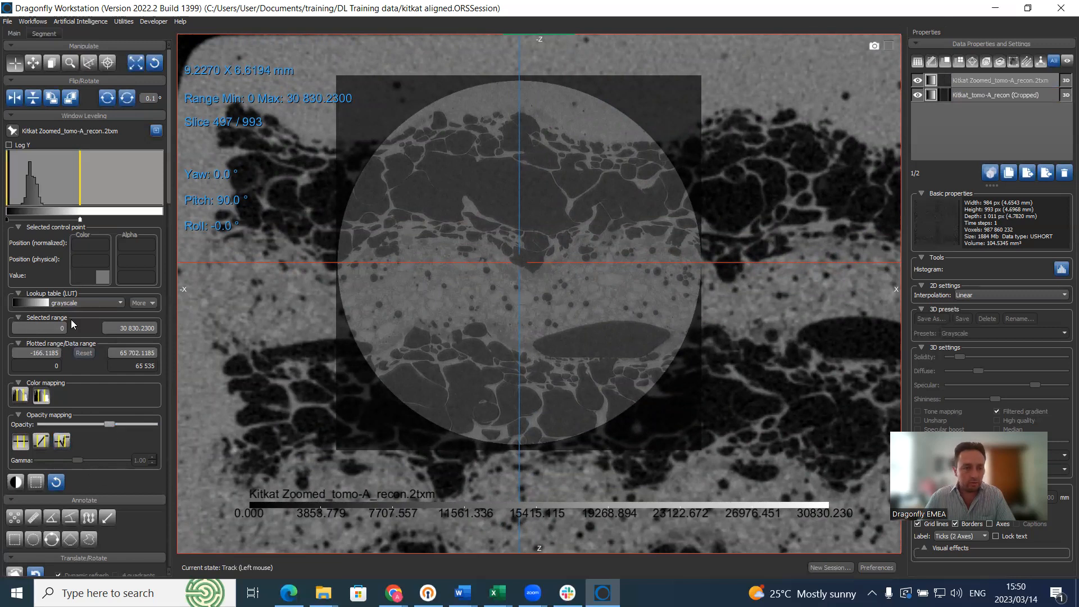
pyautogui.scroll(-3, 100, 407)
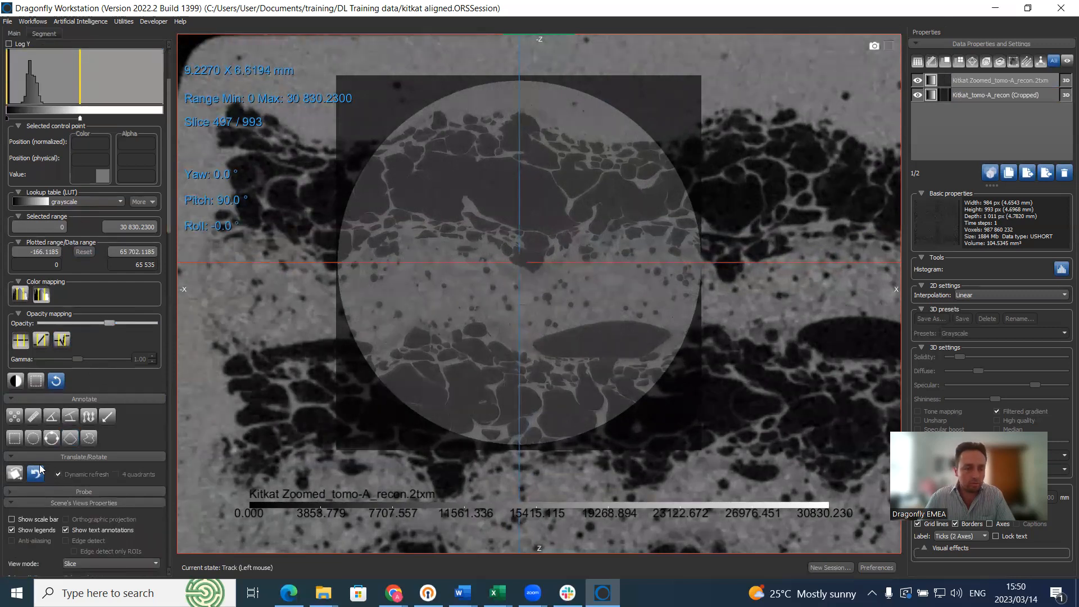
pyautogui.click(15, 475)
# Step: Shift, nudge and slightly rotate the Zoomed overlay to line up with the original scan
pyautogui.moveTo(368, 488)
pyautogui.mouseDown()
pyautogui.moveTo(380, 486)
pyautogui.moveTo(370, 489)
pyautogui.mouseUp()
pyautogui.press('Left')
pyautogui.press('Left')
pyautogui.press('Left')
pyautogui.press('Left')
pyautogui.press('Left')
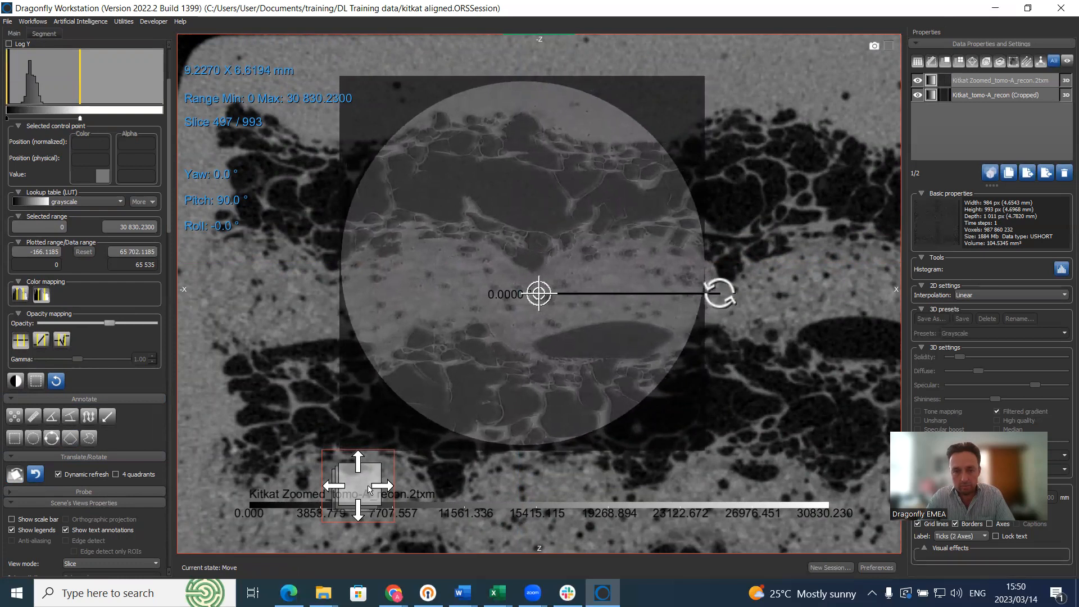
pyautogui.press('Right')
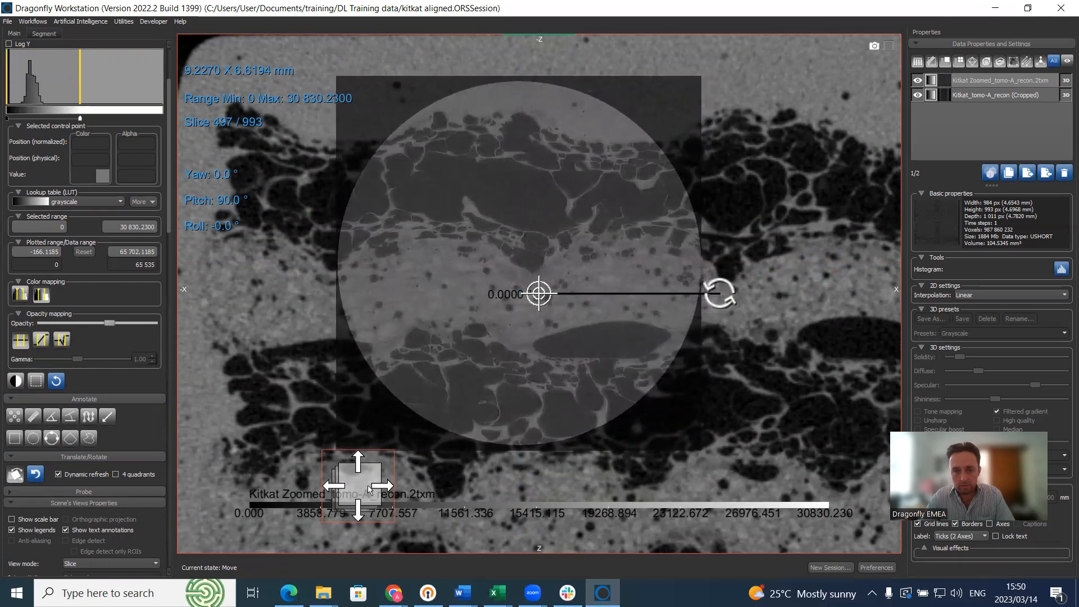
pyautogui.press('Up')
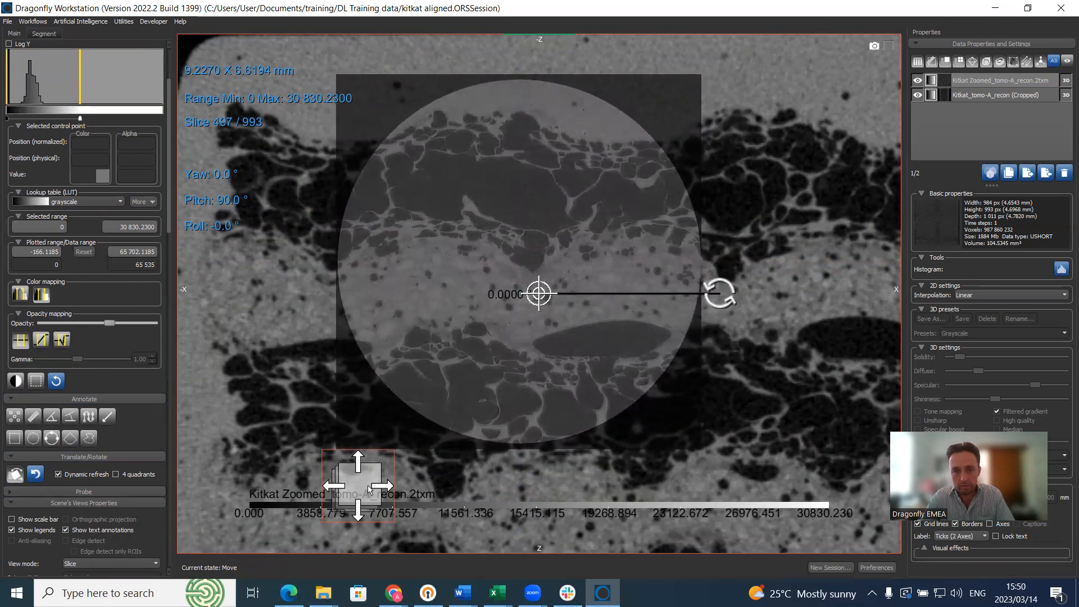
pyautogui.press('Down')
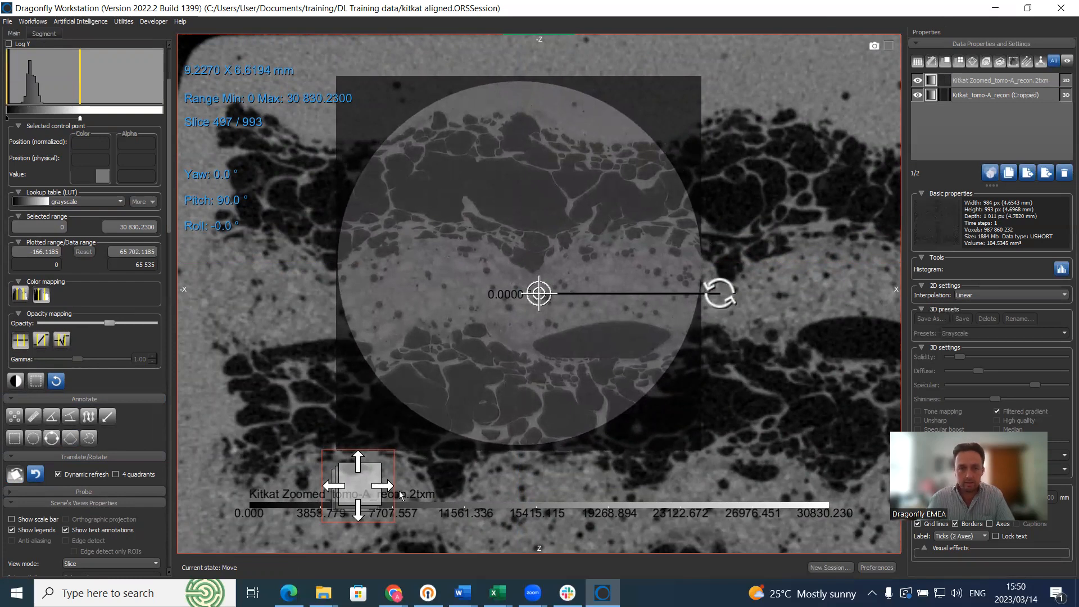
pyautogui.moveTo(728, 292); pyautogui.dragTo(873, 295)
pyautogui.doubleClick(795, 359)
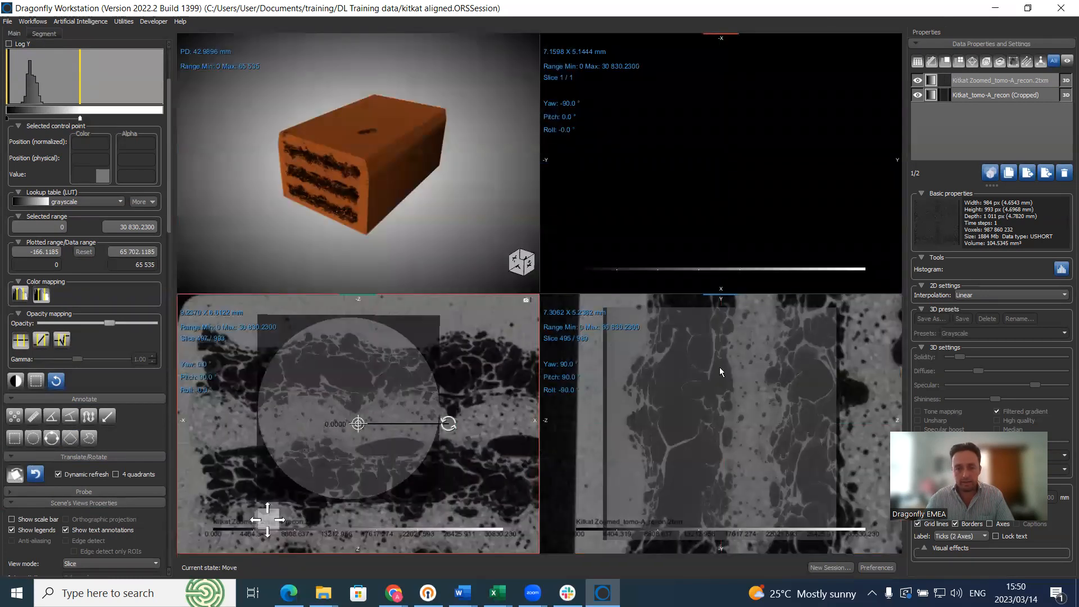
# Step: Move the overlay up and right in the lower-right view, then restore four views and exit move mode
pyautogui.doubleClick(720, 369)
pyautogui.moveTo(652, 238); pyautogui.dragTo(691, 190)
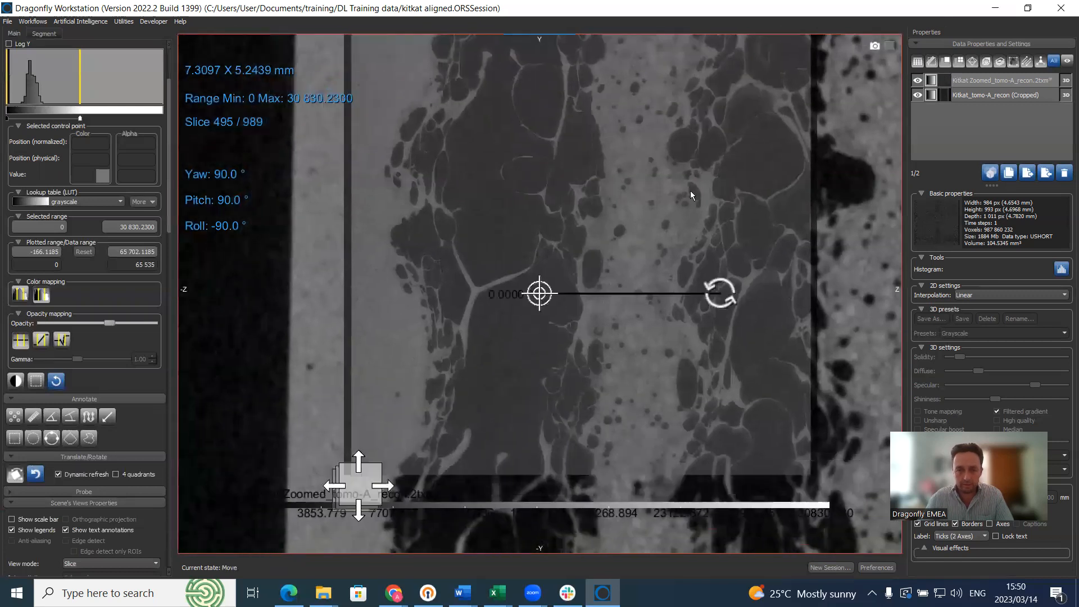
pyautogui.scroll(-2, 677, 357)
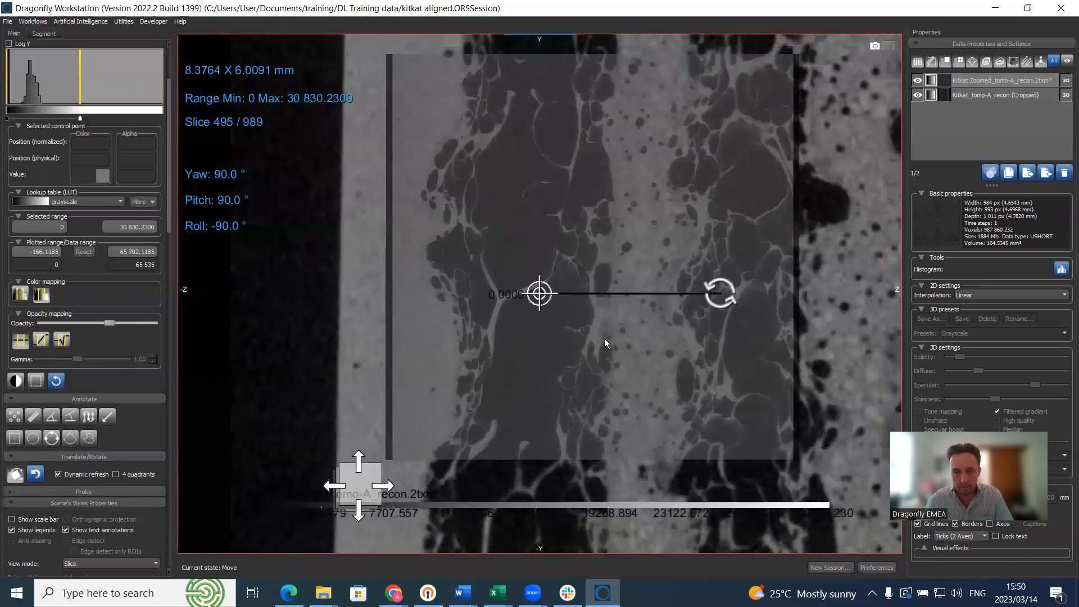
pyautogui.doubleClick(685, 197)
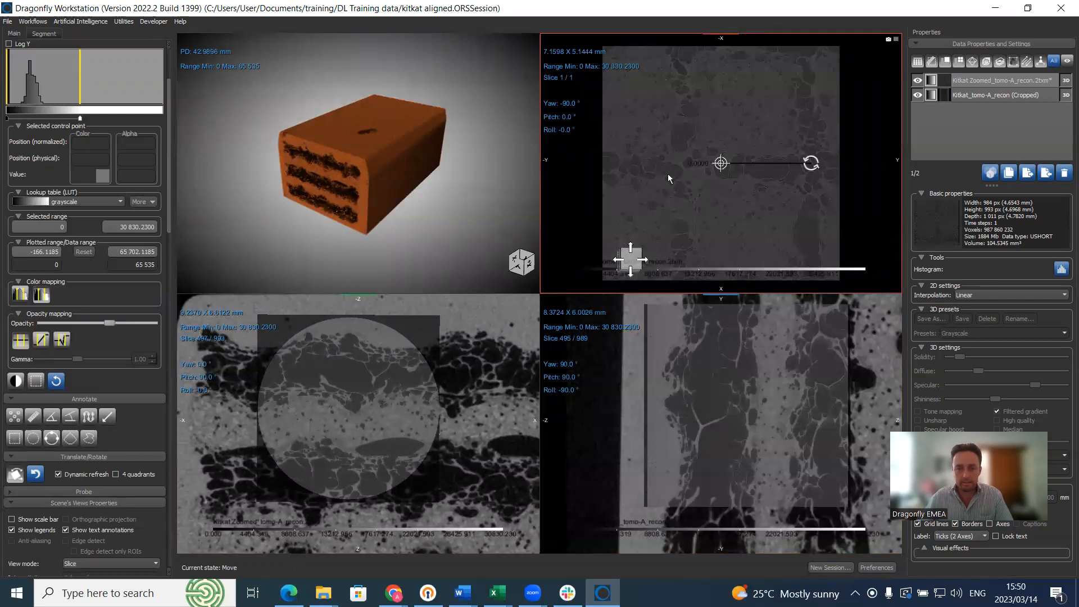
pyautogui.scroll(2, 671, 197)
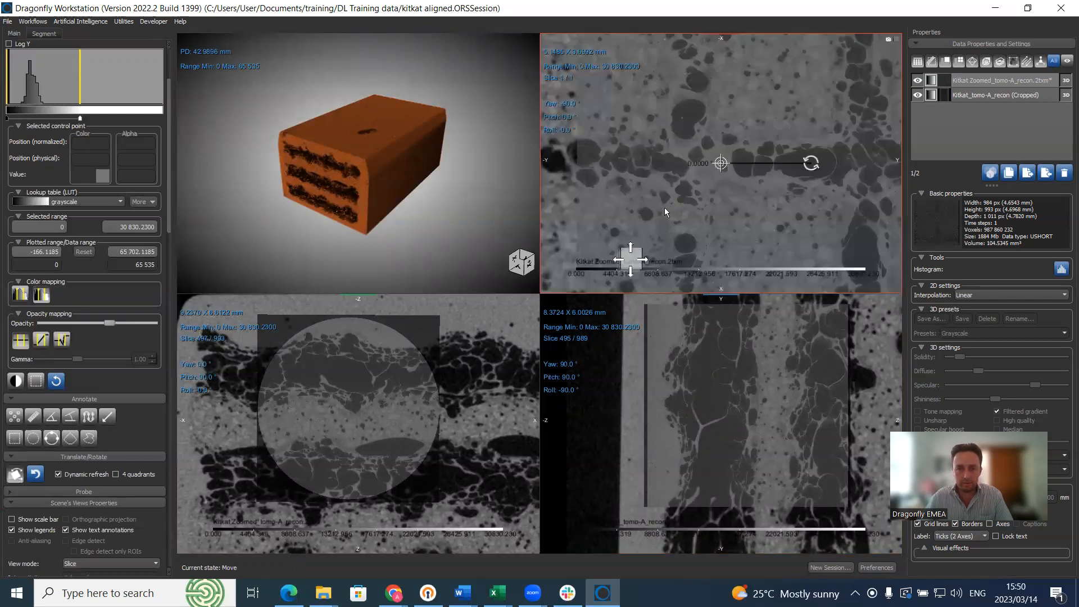
pyautogui.moveTo(451, 417); pyautogui.dragTo(457, 420)
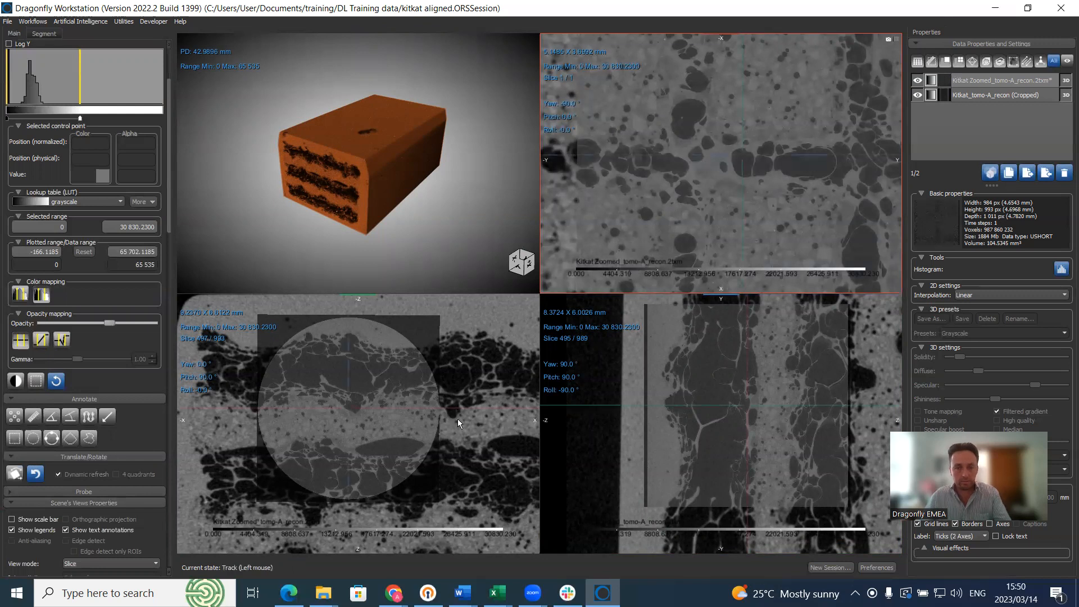
# Step: Select Kitkat_tomo-A_recon (Cropped) to show its properties and histogram, and enlarge the lower-left slice view
pyautogui.scroll(-2, 681, 169)
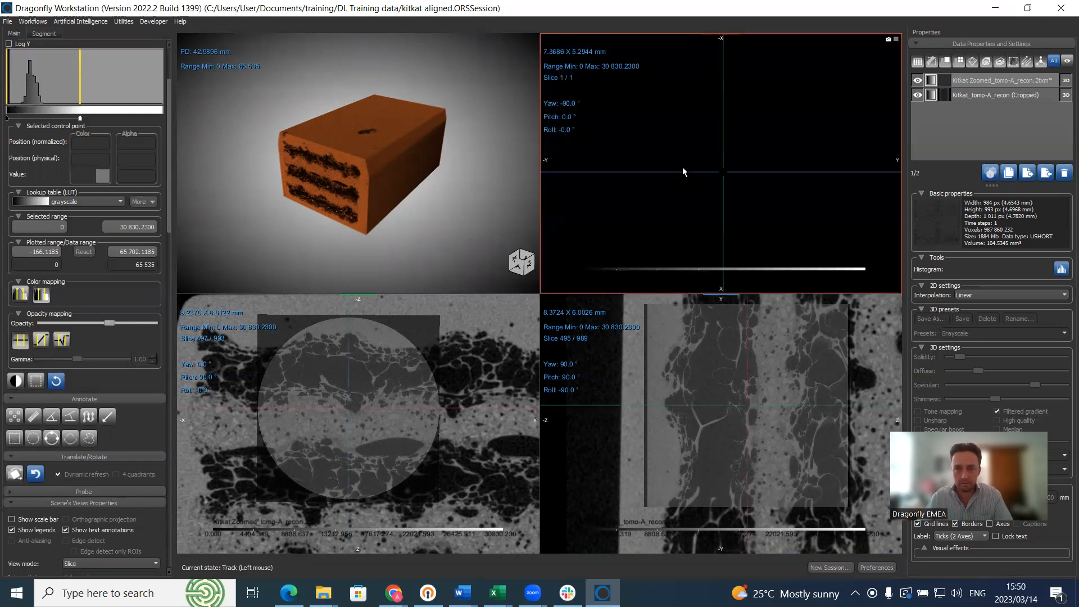
pyautogui.scroll(1, 677, 167)
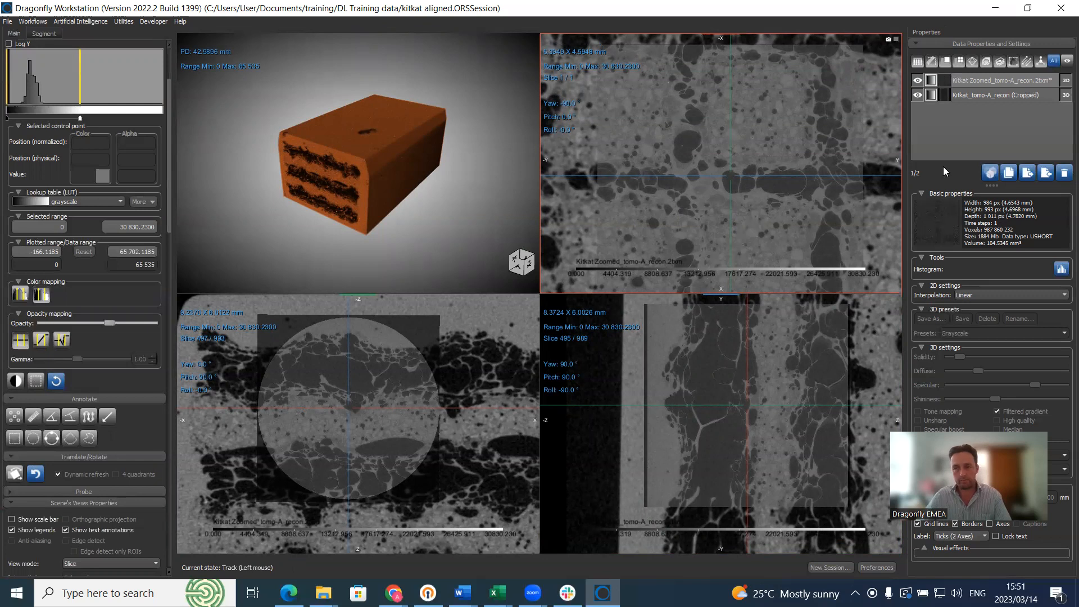
pyautogui.click(986, 95)
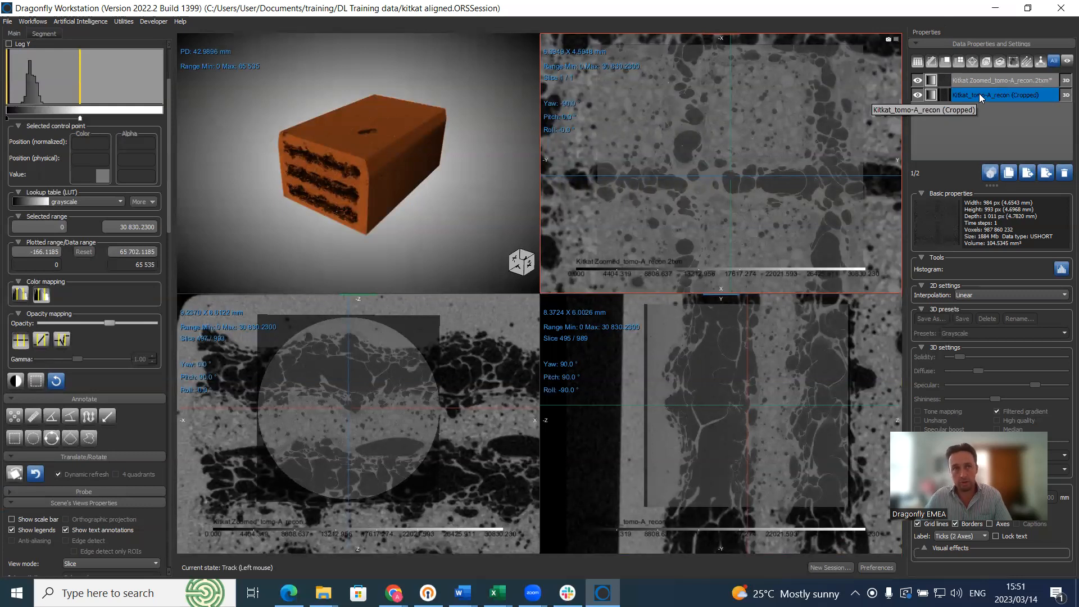
pyautogui.click(982, 90)
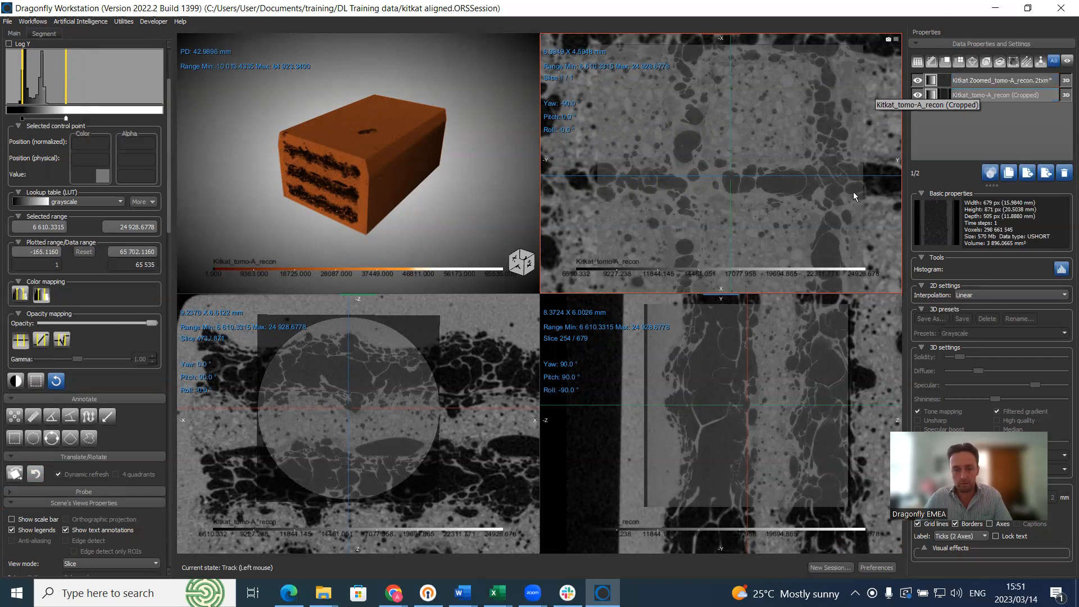
pyautogui.doubleClick(443, 343)
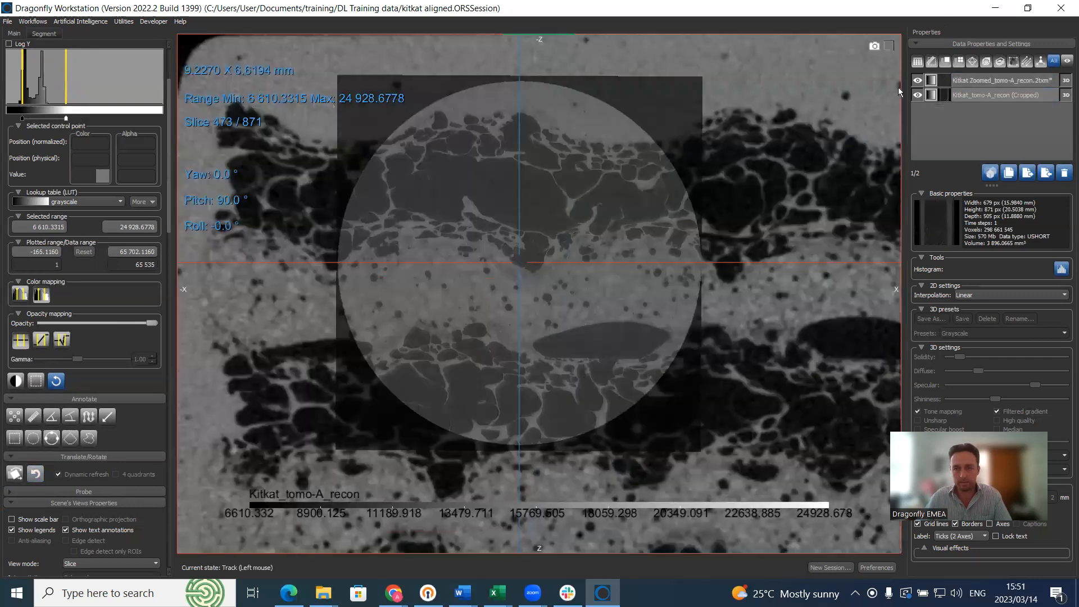
# Step: Hide the cropped original scan and lower the zoomed scan's display maximum to about 15 248
pyautogui.click(918, 80)
pyautogui.moveTo(653, 195); pyautogui.dragTo(638, 136, button='right')
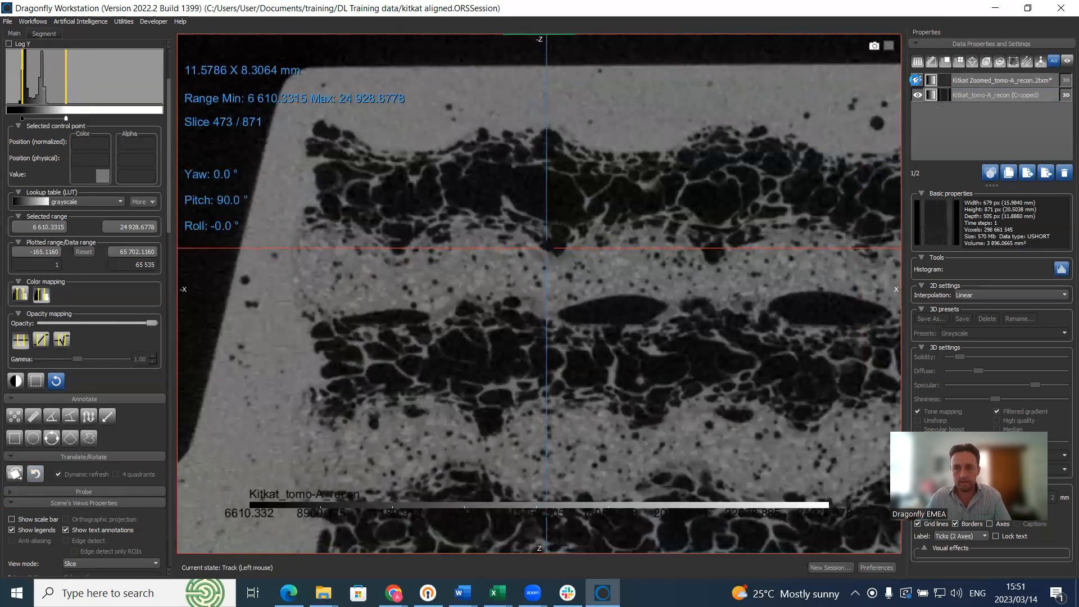
pyautogui.click(918, 80)
pyautogui.click(917, 96)
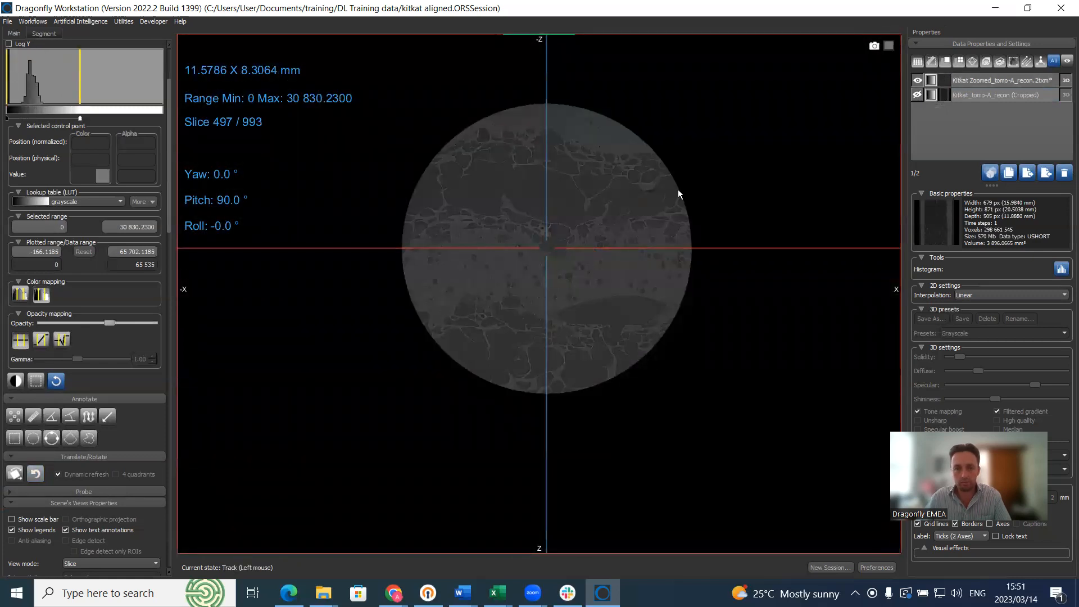
pyautogui.scroll(5, 618, 191)
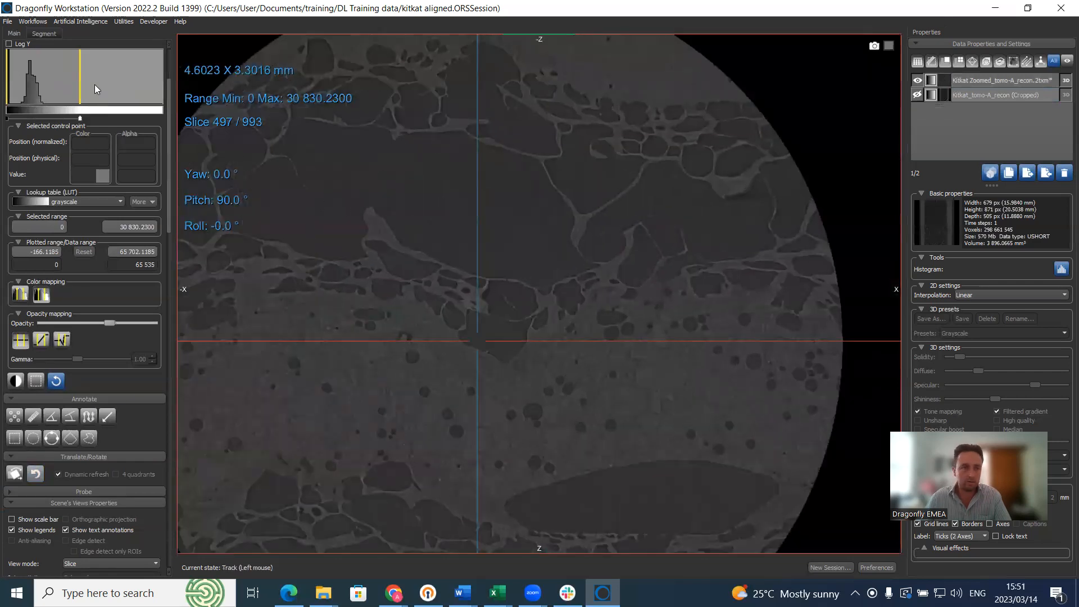
pyautogui.click(1027, 82)
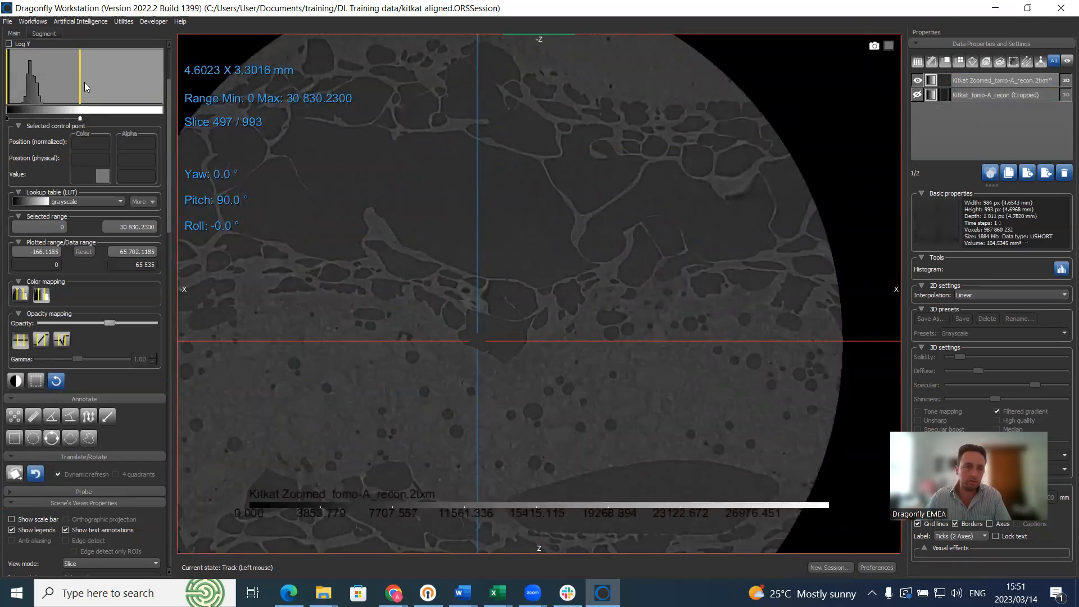
pyautogui.moveTo(81, 81)
pyautogui.mouseDown()
pyautogui.moveTo(43, 83)
pyautogui.moveTo(9, 68)
pyautogui.moveTo(21, 69)
pyautogui.mouseUp()
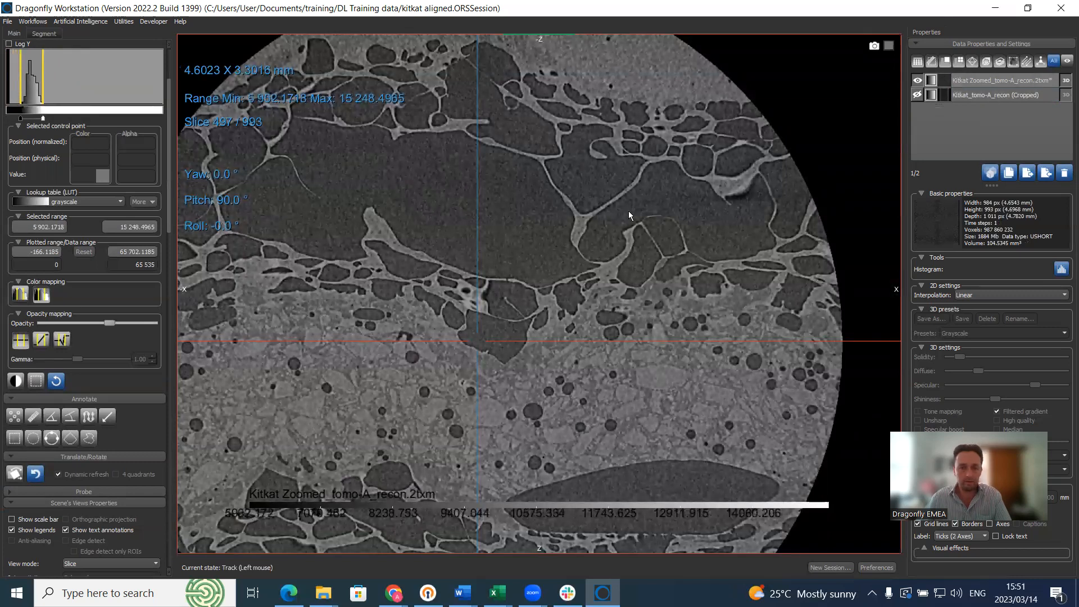
# Step: Restore the four-view layout with the cropped original scan visible again
pyautogui.moveTo(628, 210); pyautogui.dragTo(705, 179, button='middle')
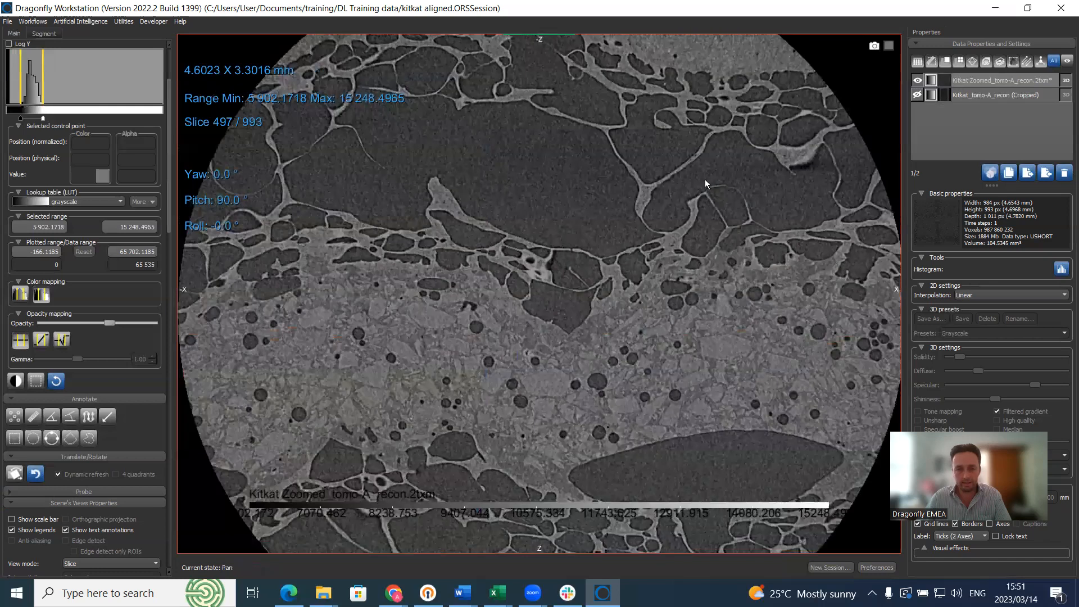
pyautogui.doubleClick(705, 179)
pyautogui.click(918, 95)
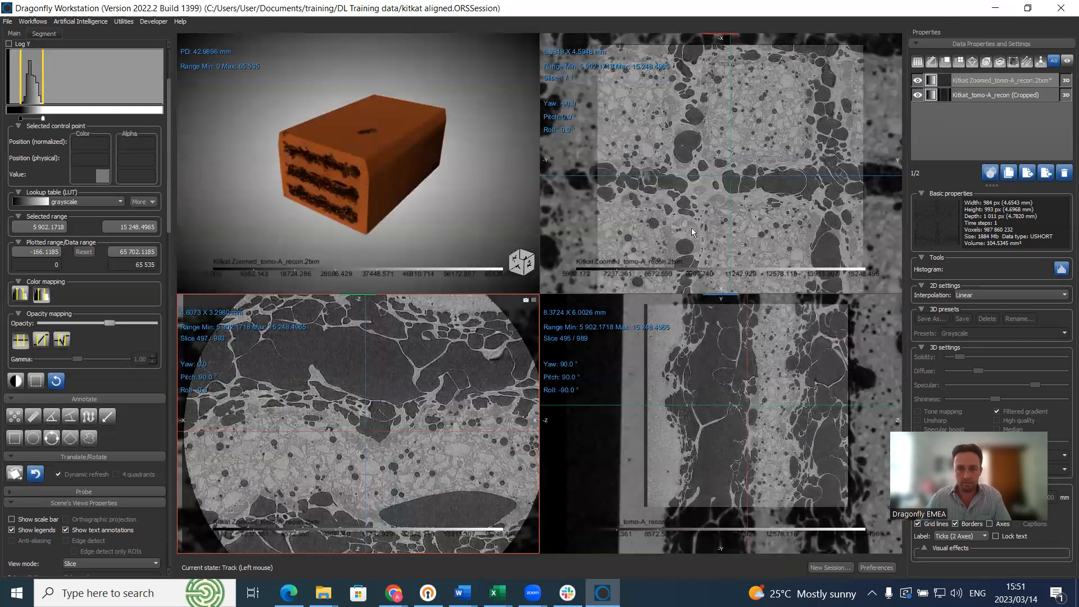
pyautogui.doubleClick(796, 141)
# Step: Pan and zoom out the top-down slice so the zoomed scan sits framed within the original, comparing both datasets
pyautogui.moveTo(722, 203); pyautogui.dragTo(623, 202, button='middle')
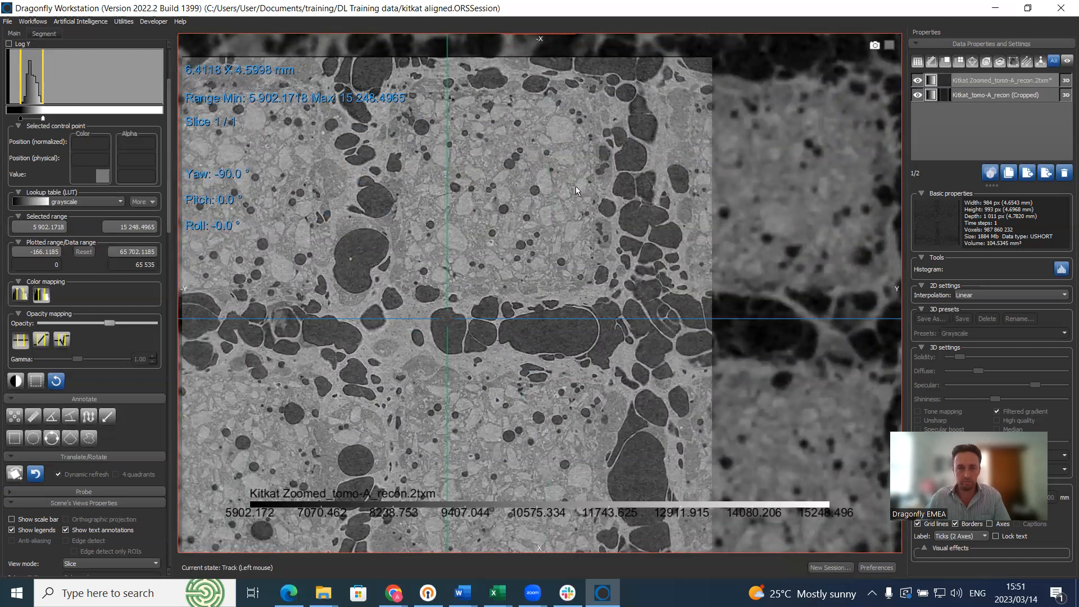
pyautogui.scroll(-1, 551, 204)
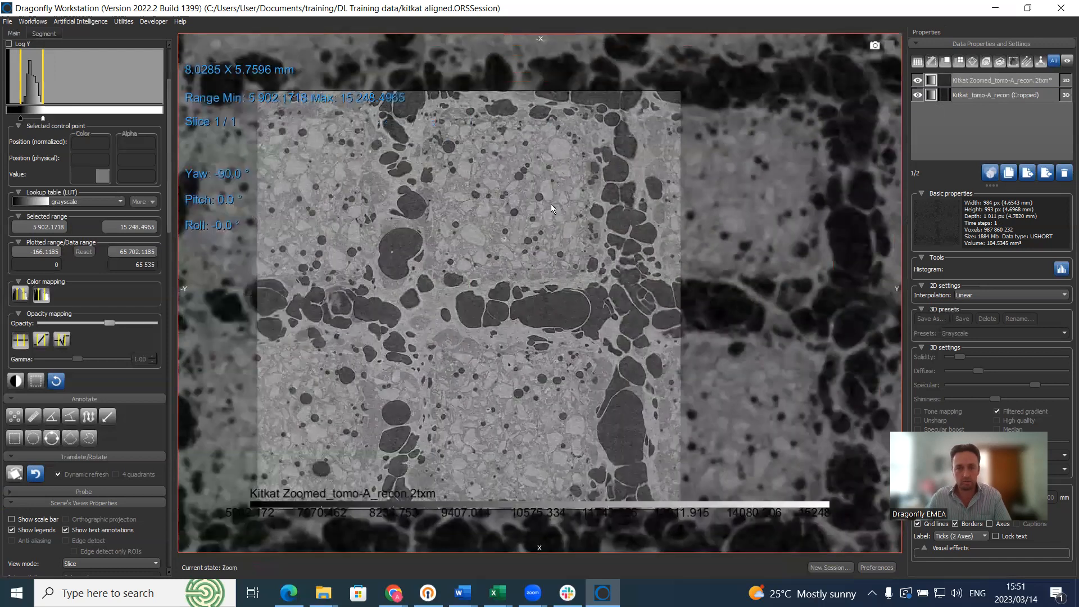
pyautogui.scroll(-1, 604, 197)
pyautogui.moveTo(616, 211); pyautogui.dragTo(686, 195, button='middle')
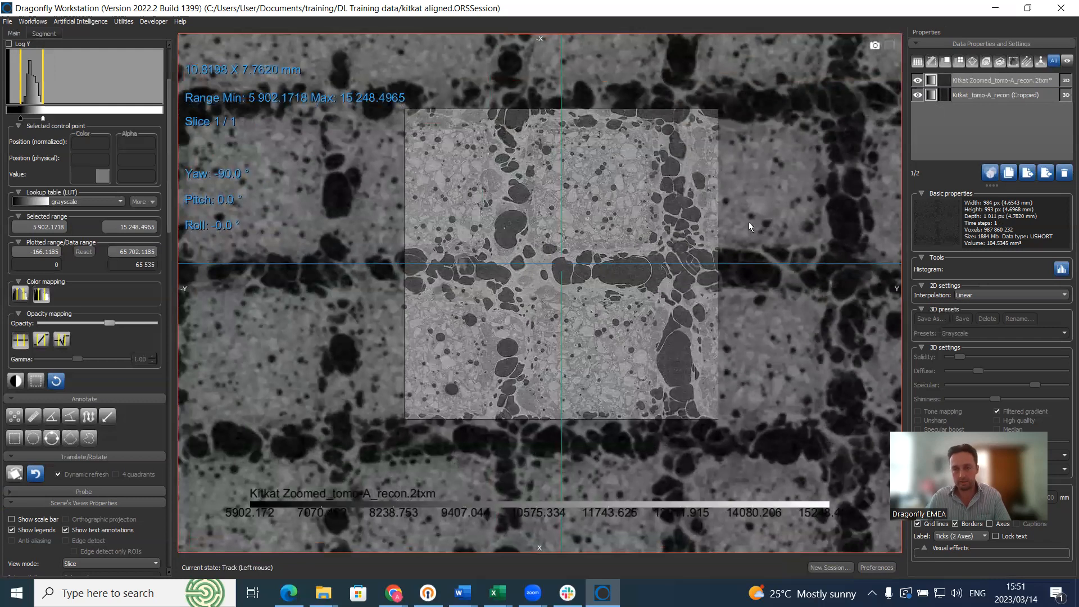
pyautogui.click(981, 94)
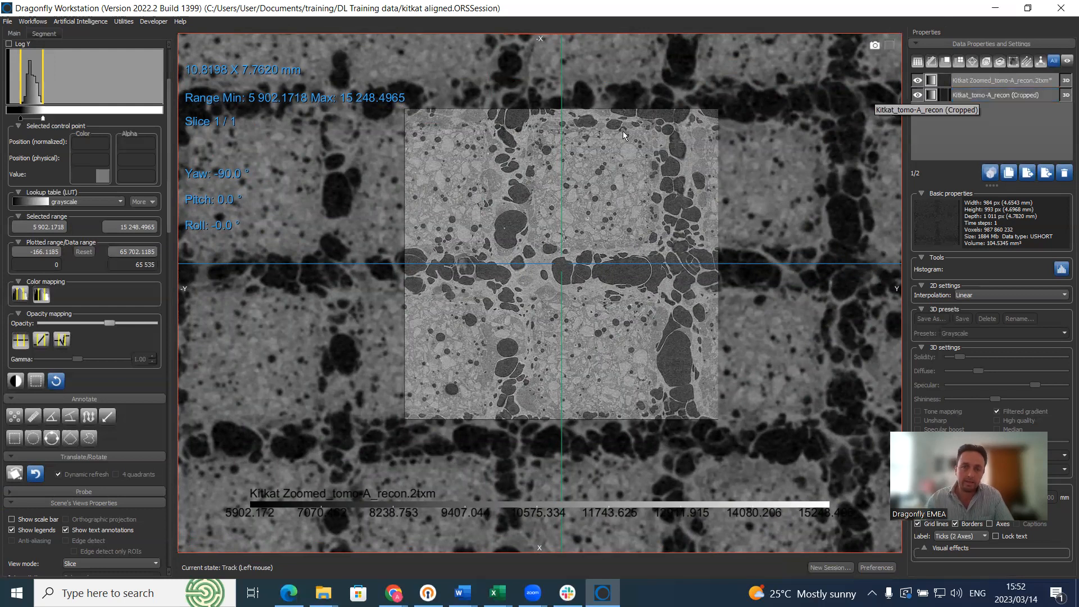
pyautogui.click(966, 92)
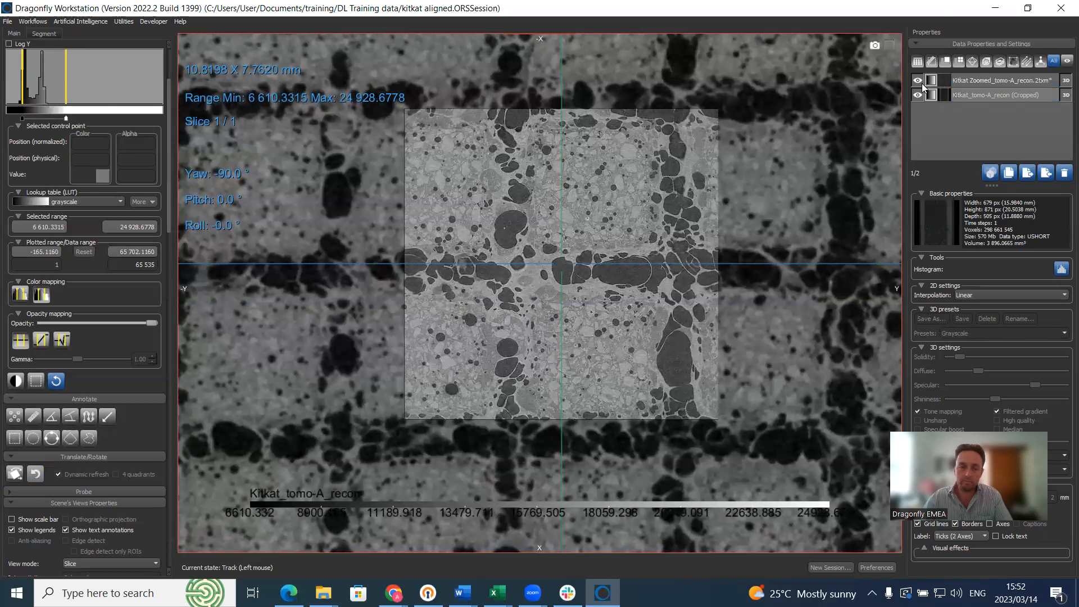
pyautogui.click(993, 82)
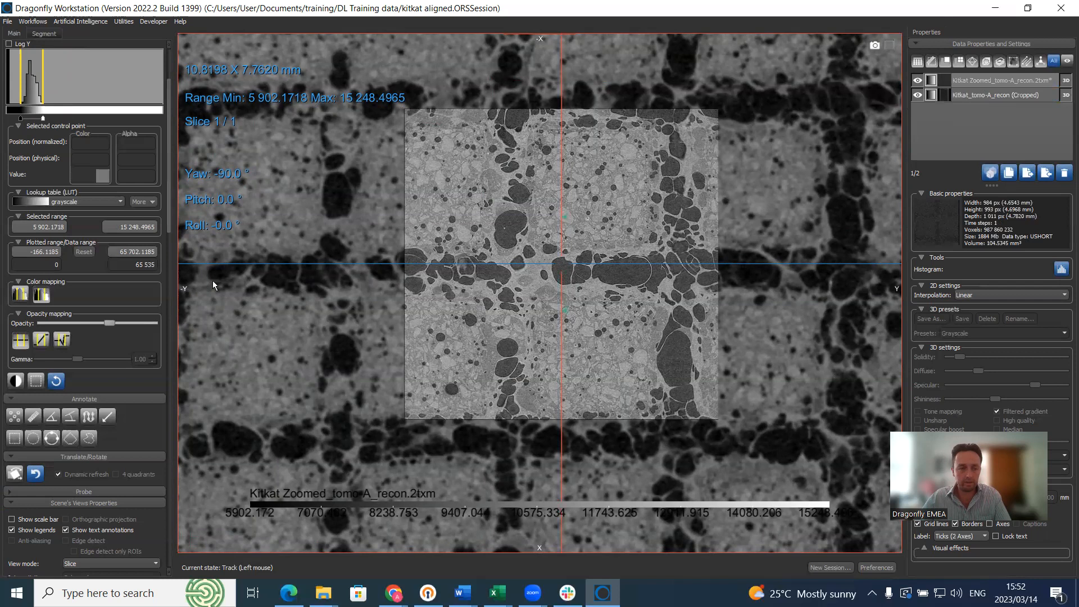
pyautogui.moveTo(441, 307); pyautogui.dragTo(424, 171, button='right')
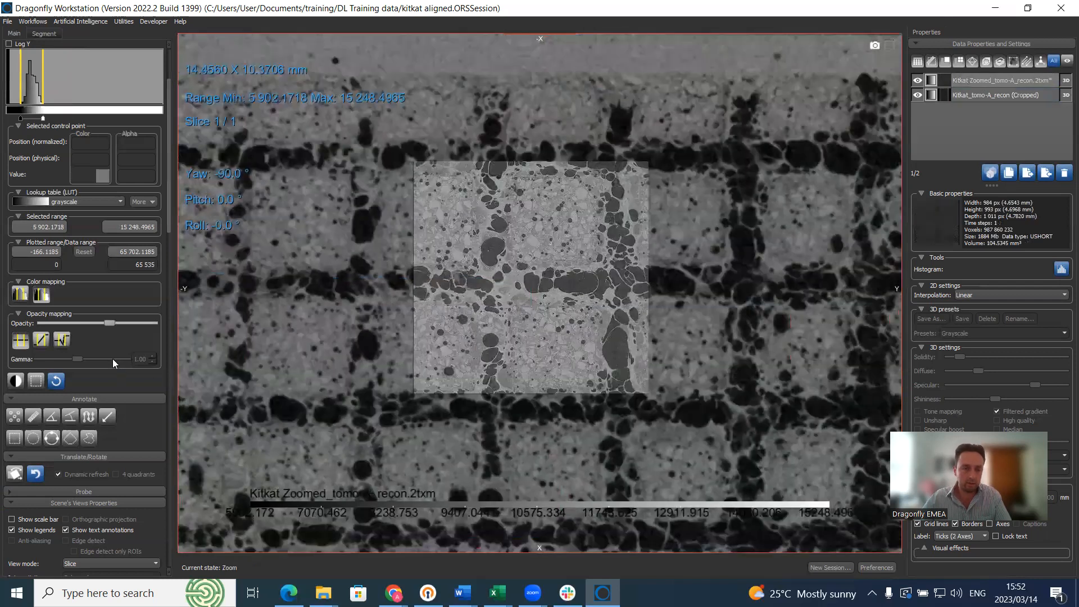
pyautogui.scroll(-10, 153, 518)
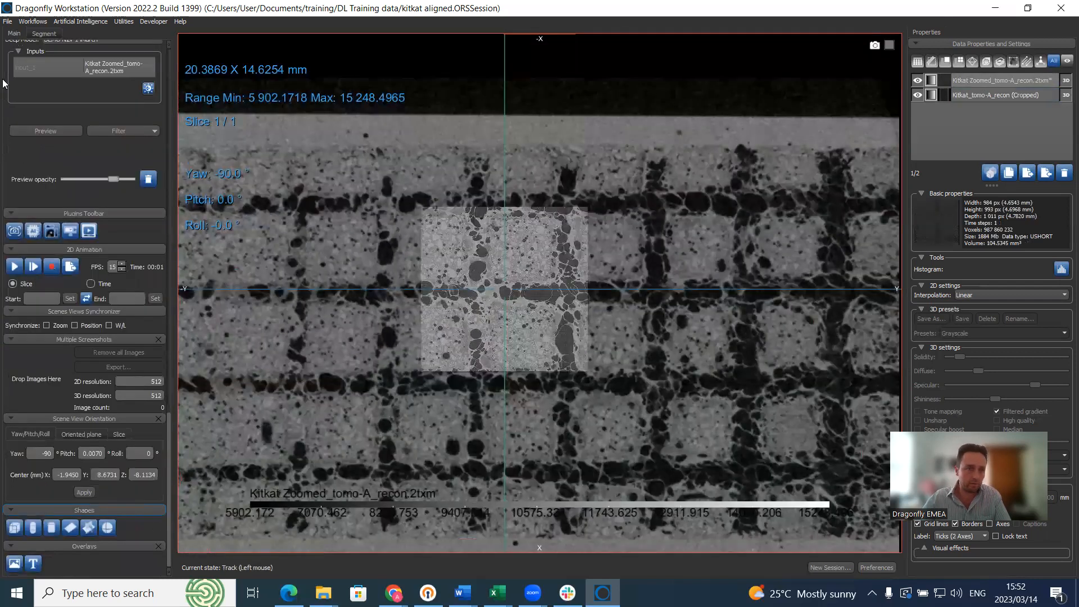
# Step: Add box shape Box105 over the zoomed region, delete the extra Box106, and restore four views
pyautogui.click(12, 528)
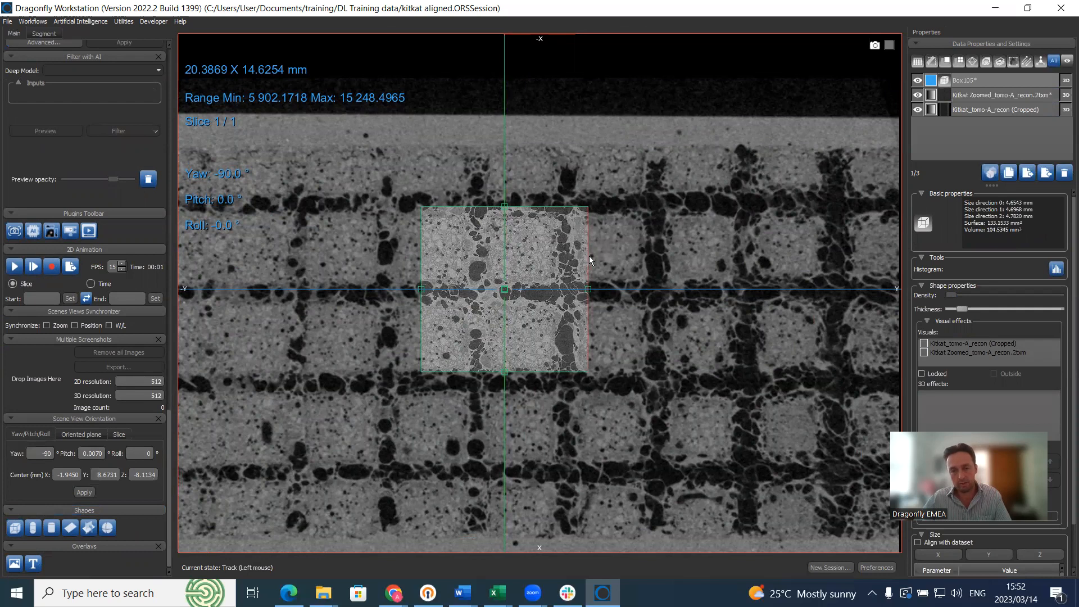
pyautogui.click(960, 111)
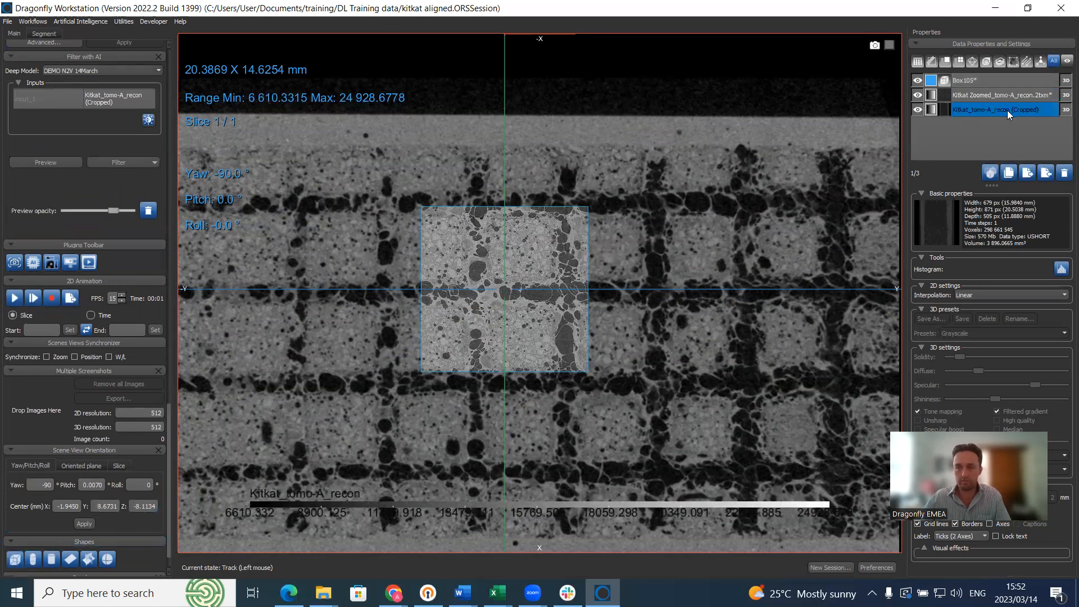
pyautogui.click(15, 559)
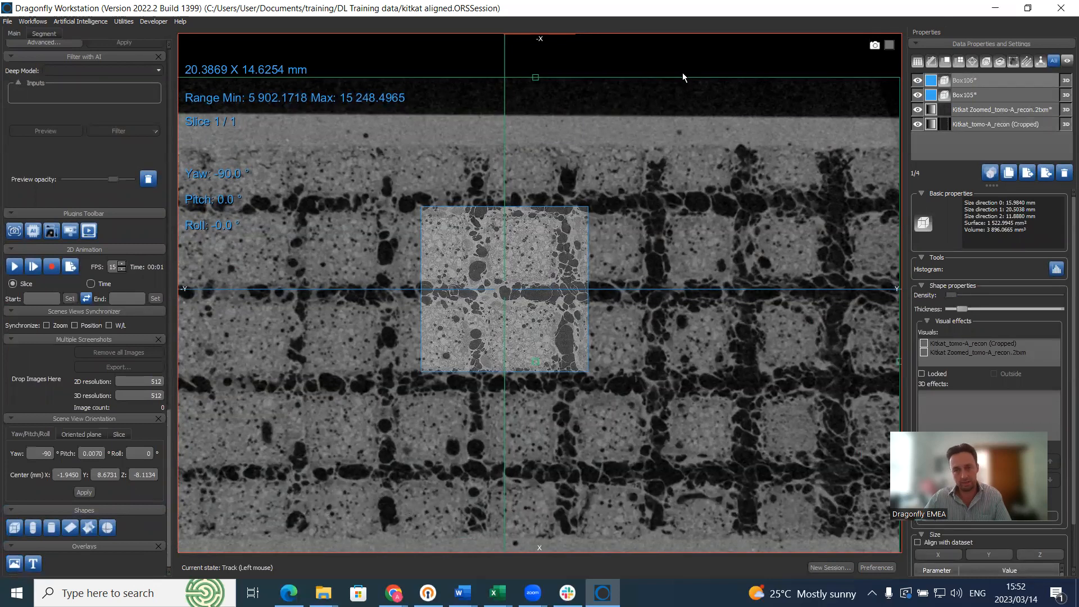
pyautogui.click(965, 80)
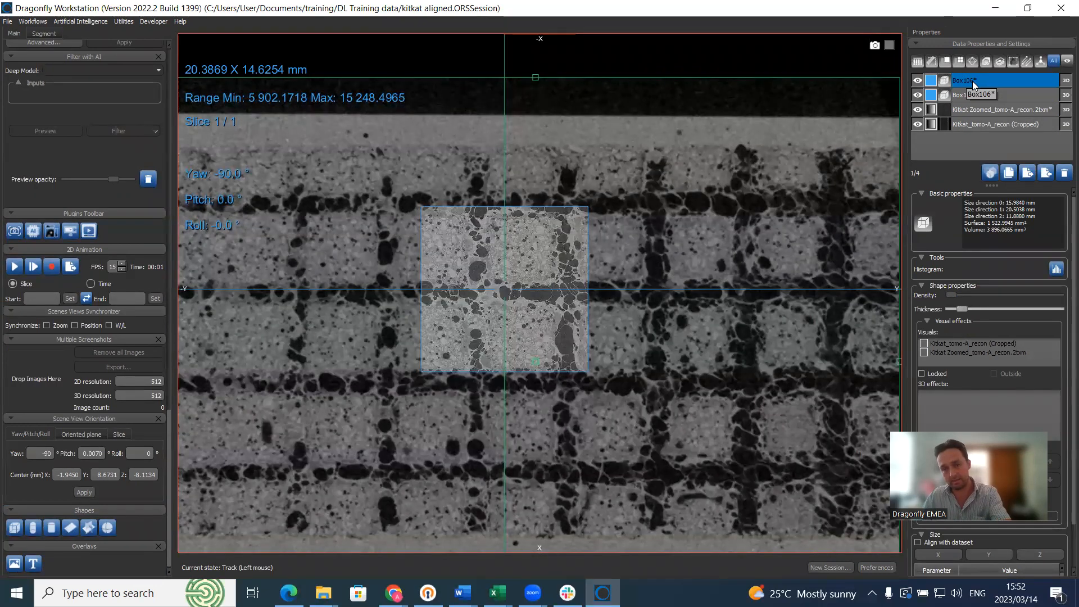
pyautogui.click(1064, 174)
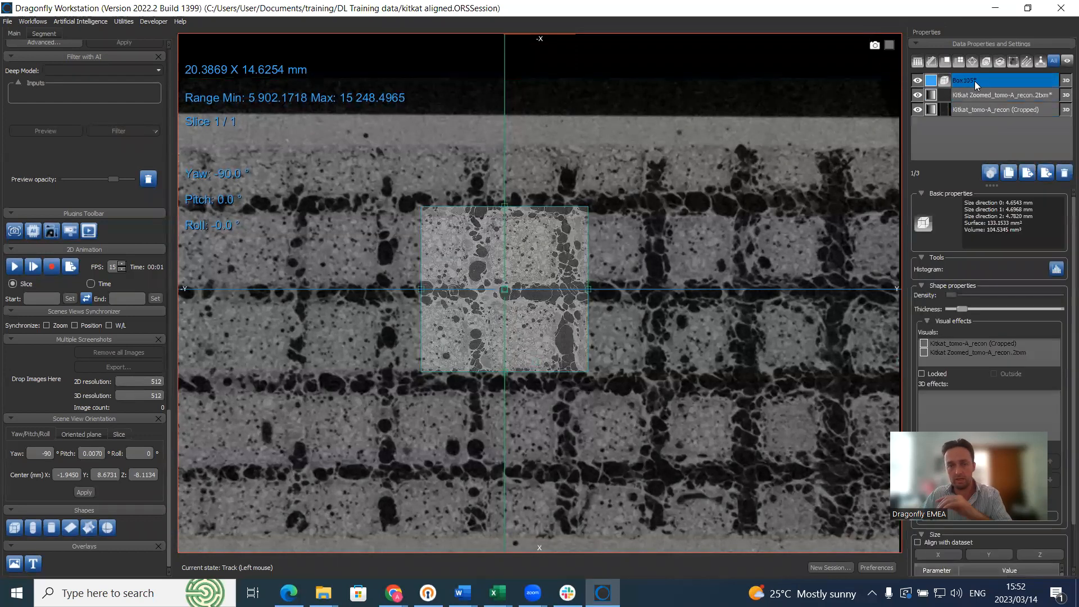
pyautogui.scroll(3, 618, 220)
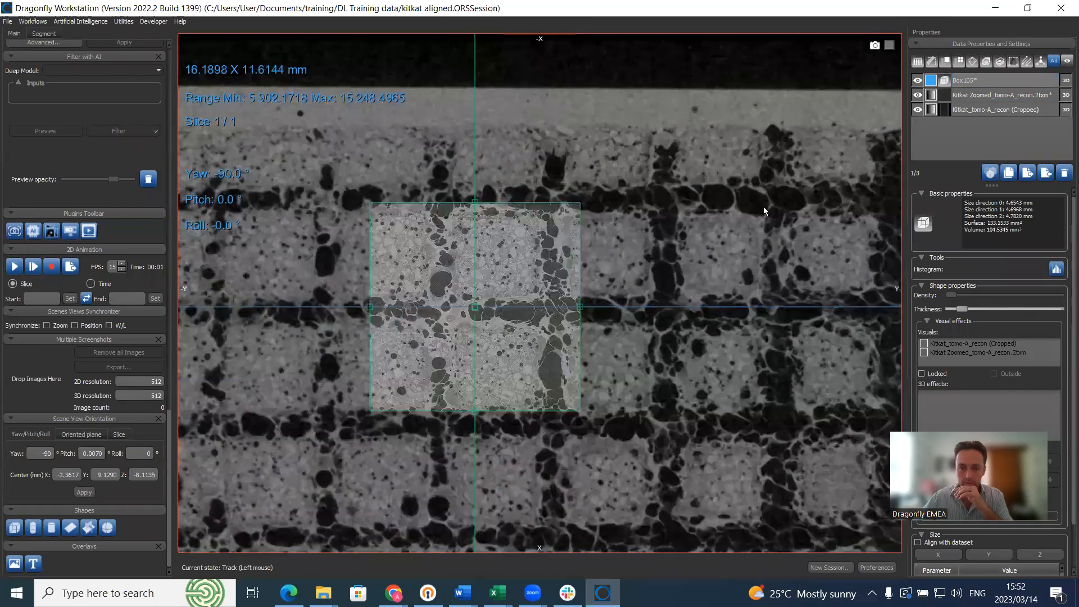
pyautogui.moveTo(763, 207); pyautogui.dragTo(739, 198, button='middle')
pyautogui.doubleClick(738, 214)
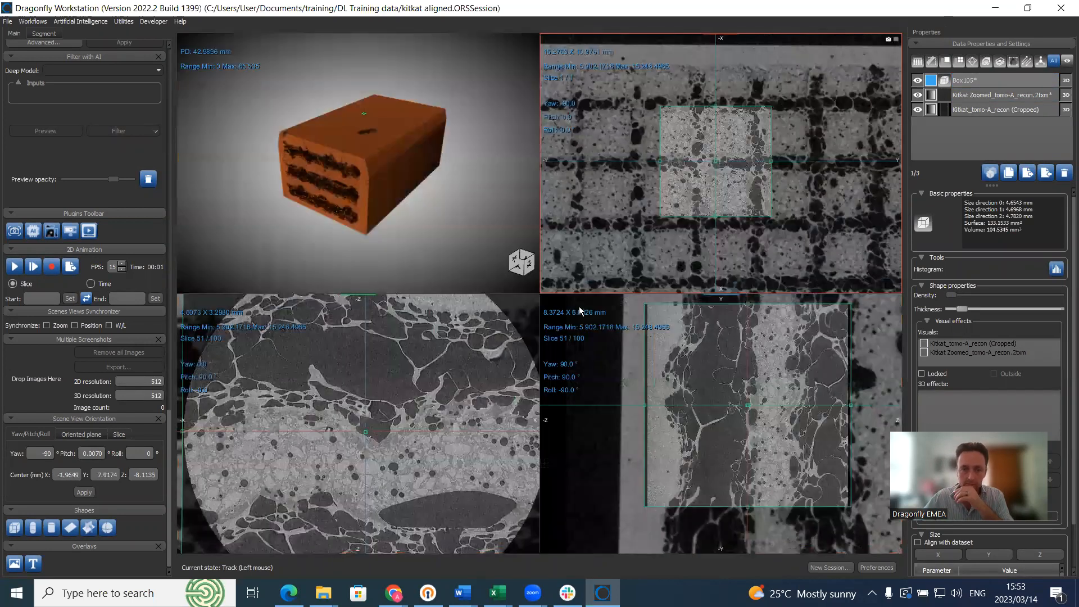
# Step: In the maximized cross-section view, pull Box105's top, bottom, left and right edges inward
pyautogui.doubleClick(479, 349)
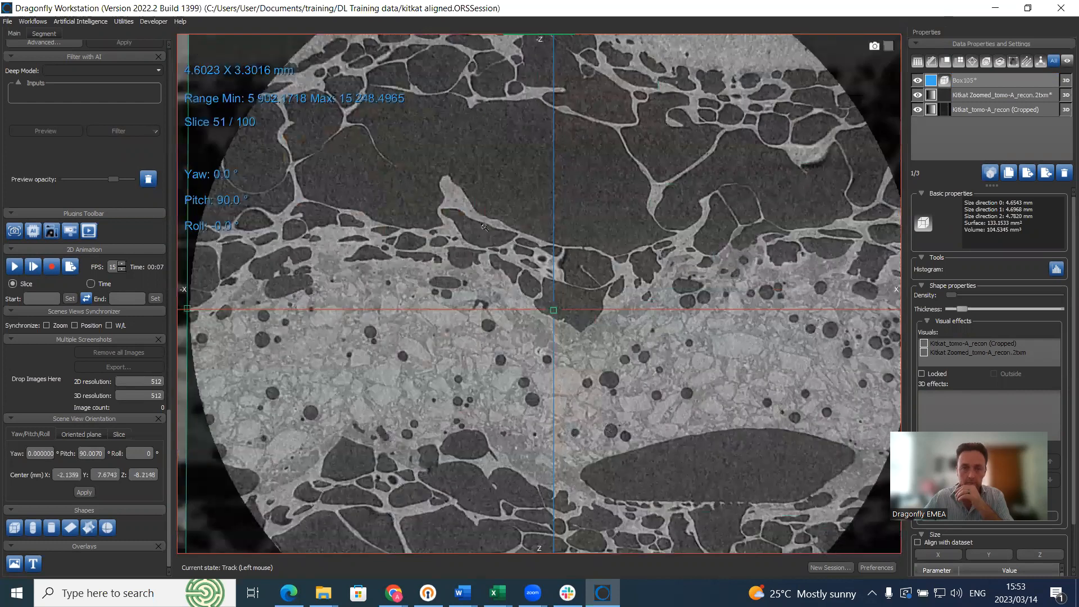
pyautogui.scroll(-2, 434, 159)
pyautogui.scroll(-1, 447, 66)
pyautogui.moveTo(458, 53); pyautogui.dragTo(463, 95)
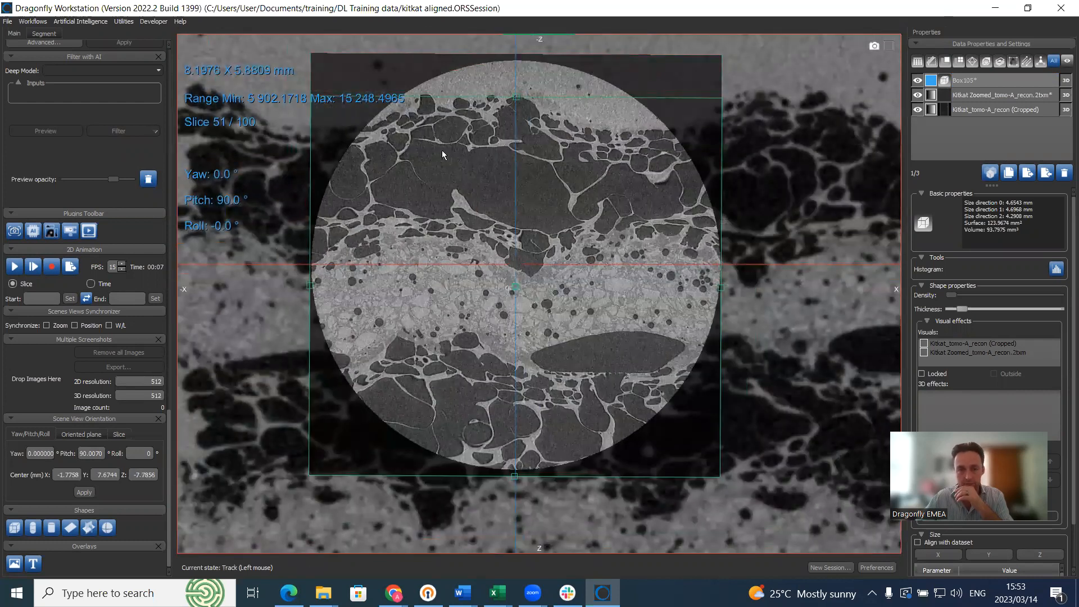
pyautogui.moveTo(472, 475); pyautogui.dragTo(472, 400)
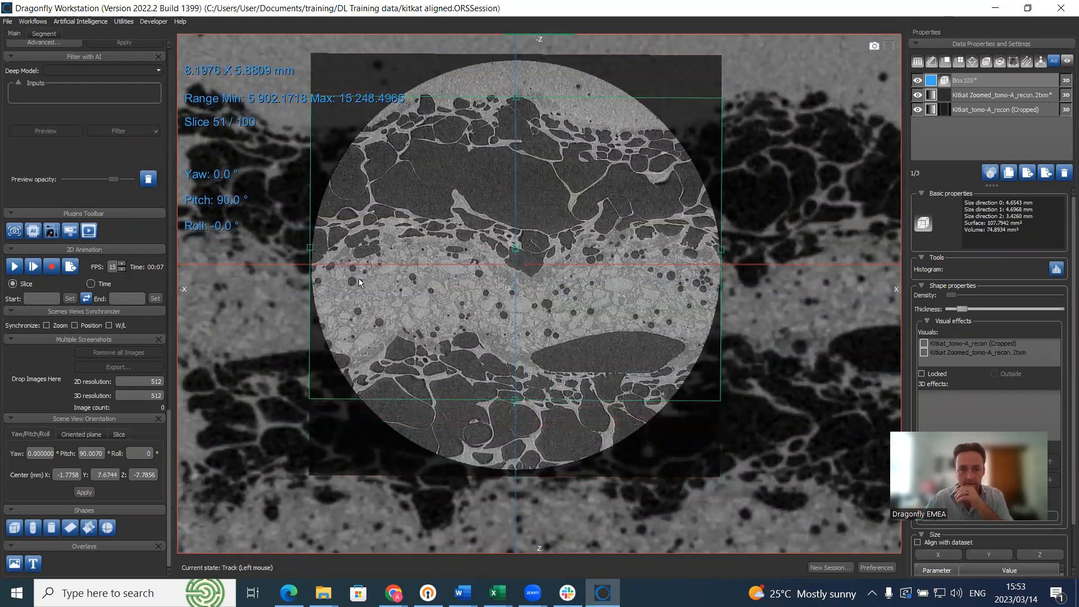
pyautogui.moveTo(308, 201); pyautogui.dragTo(397, 221)
pyautogui.moveTo(461, 97); pyautogui.dragTo(462, 107)
pyautogui.moveTo(723, 210); pyautogui.dragTo(637, 213)
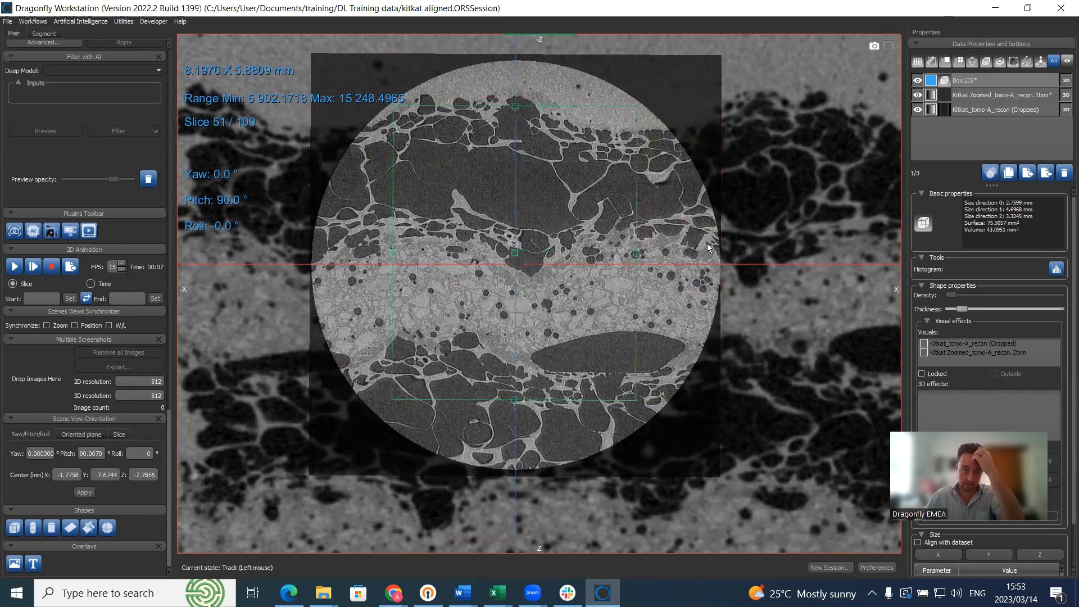
# Step: Trim Box105's top and bottom in the side view to 2.76 × 4.40 × 3.32 mm, then bring up its options
pyautogui.doubleClick(707, 244)
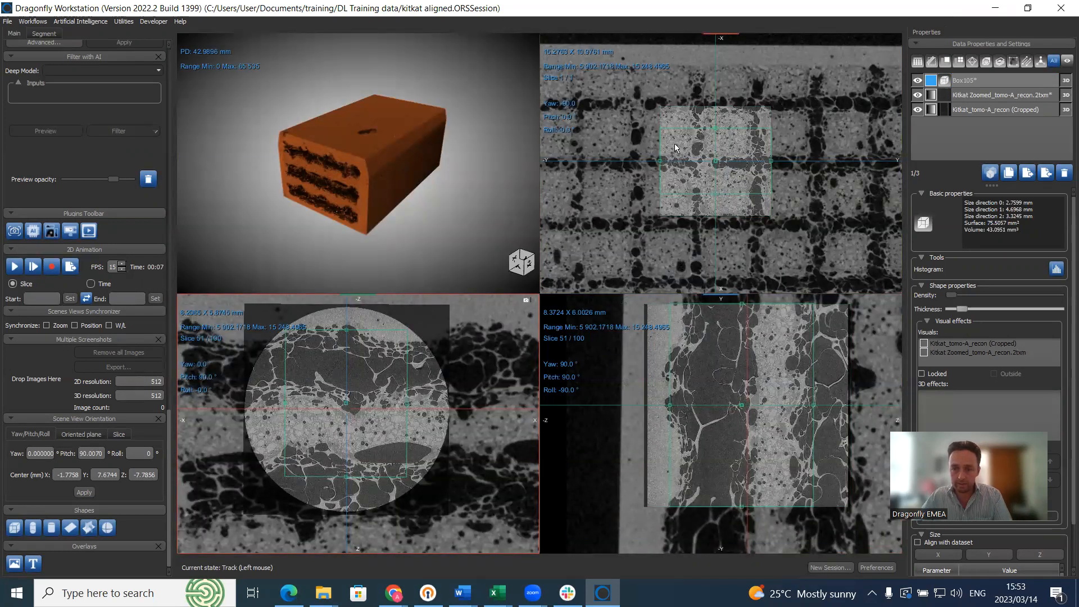
pyautogui.moveTo(699, 305); pyautogui.dragTo(702, 309)
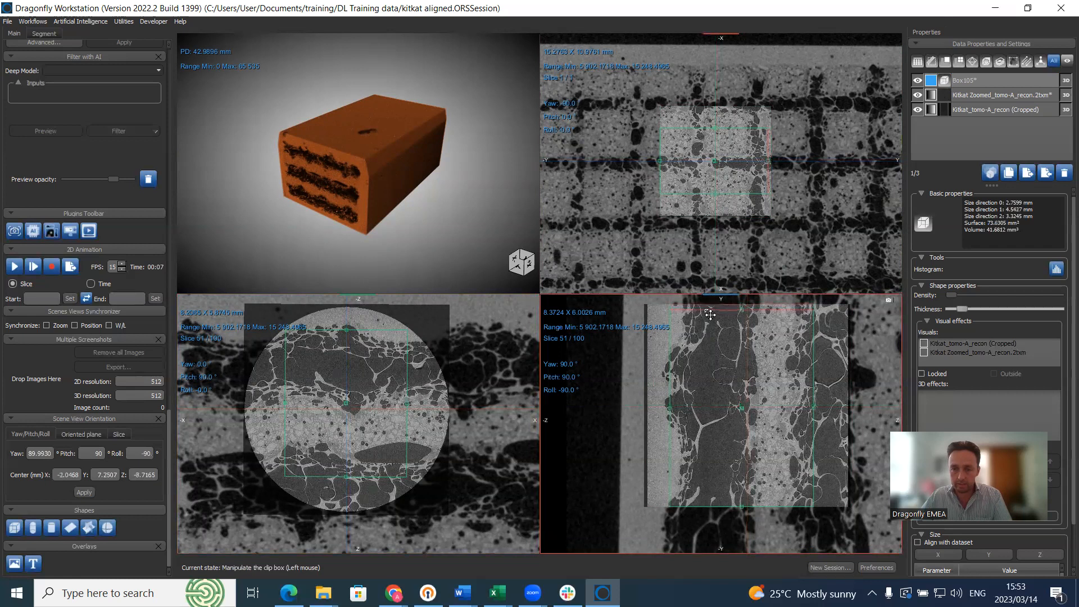
pyautogui.moveTo(711, 508); pyautogui.dragTo(711, 502)
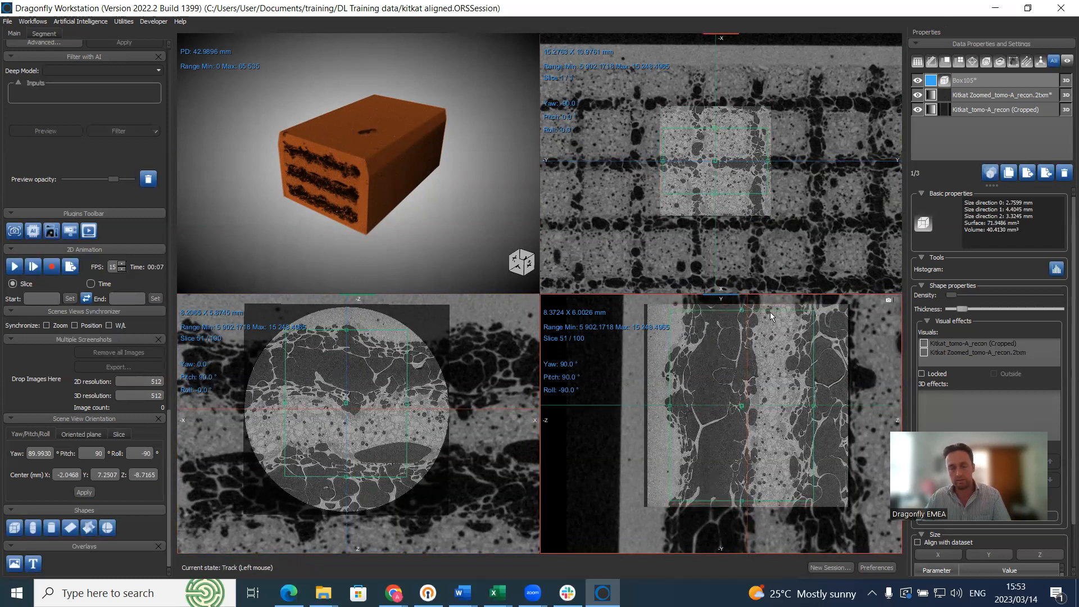
pyautogui.click(989, 79)
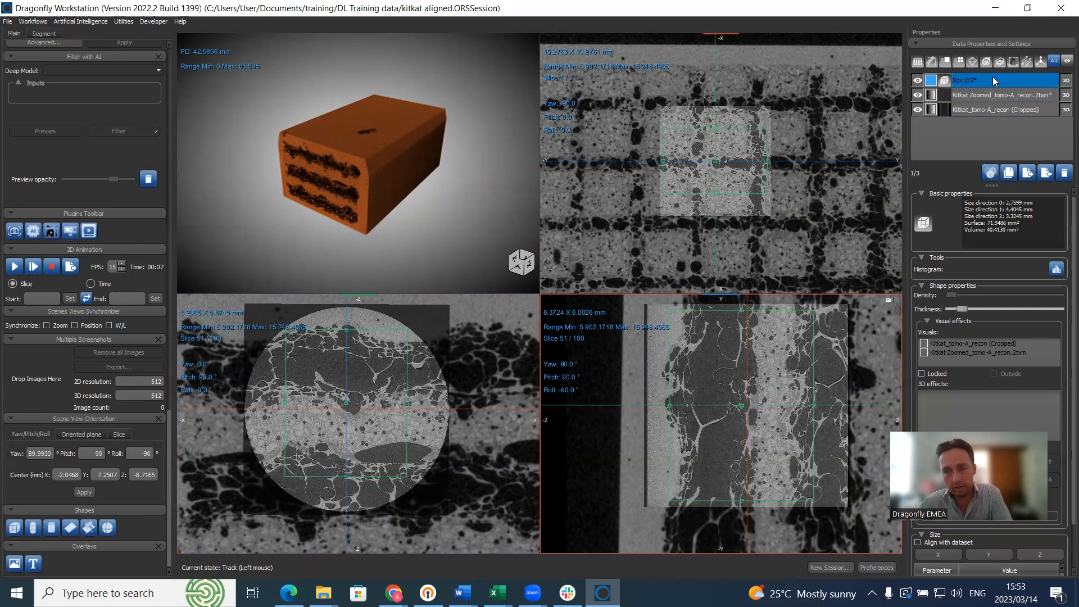
pyautogui.rightClick(987, 79)
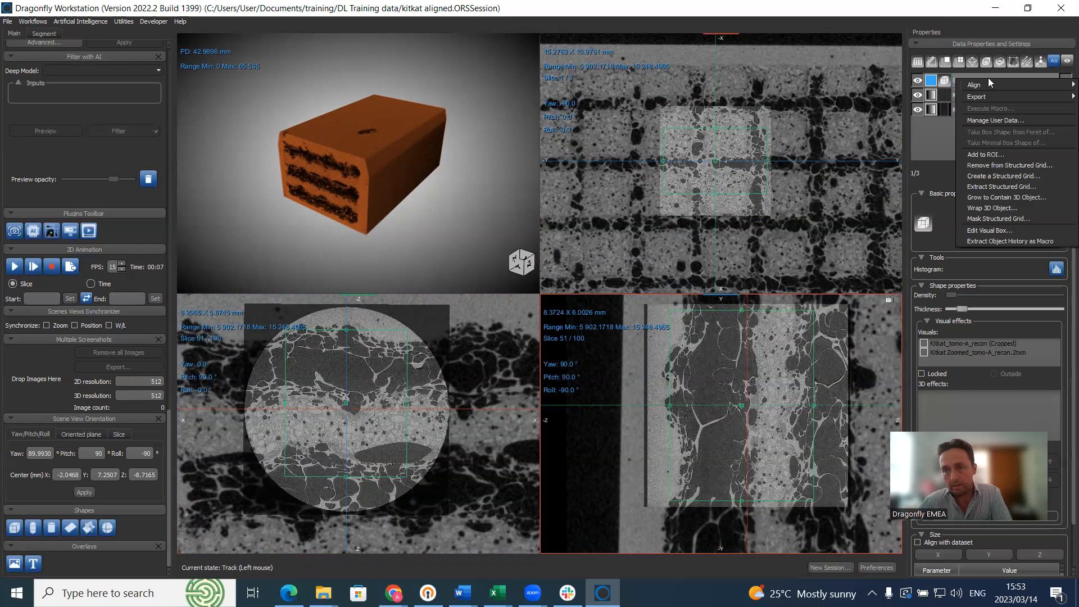
# Step: Extract Box105 from Kitkat Zoomed_tomo-A_recon.2txm as a new dataset named ZOOM
pyautogui.click(1015, 188)
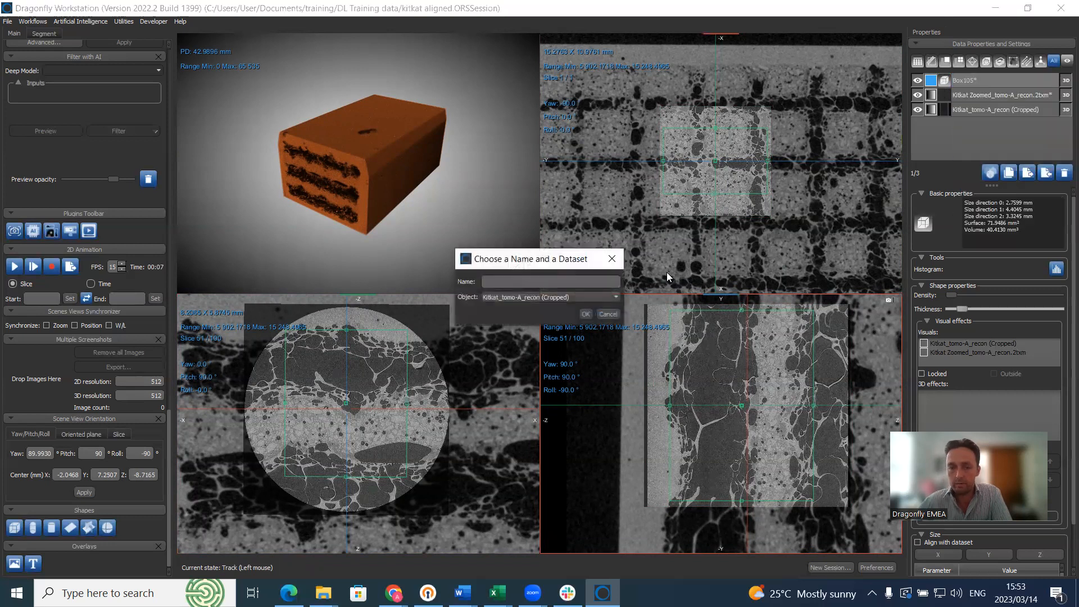
pyautogui.click(540, 298)
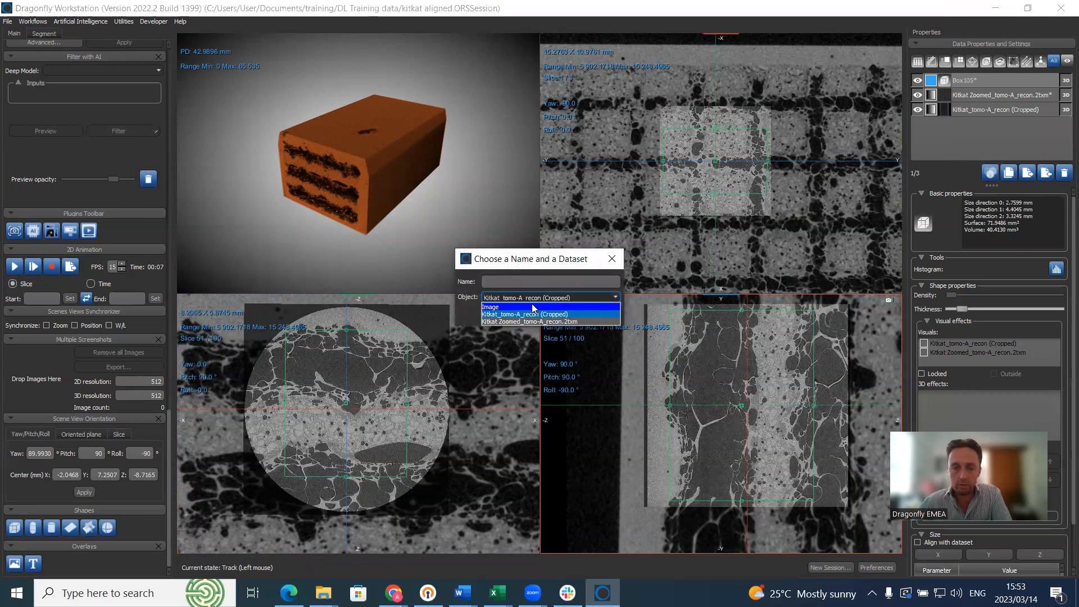
pyautogui.click(519, 320)
pyautogui.click(523, 281)
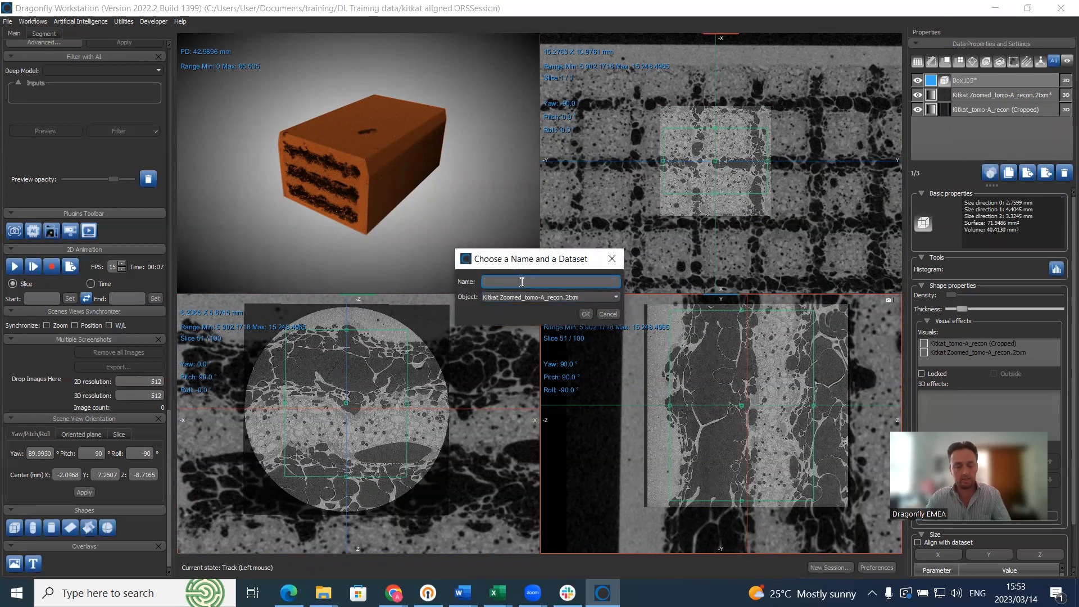
pyautogui.write('ZOOM')
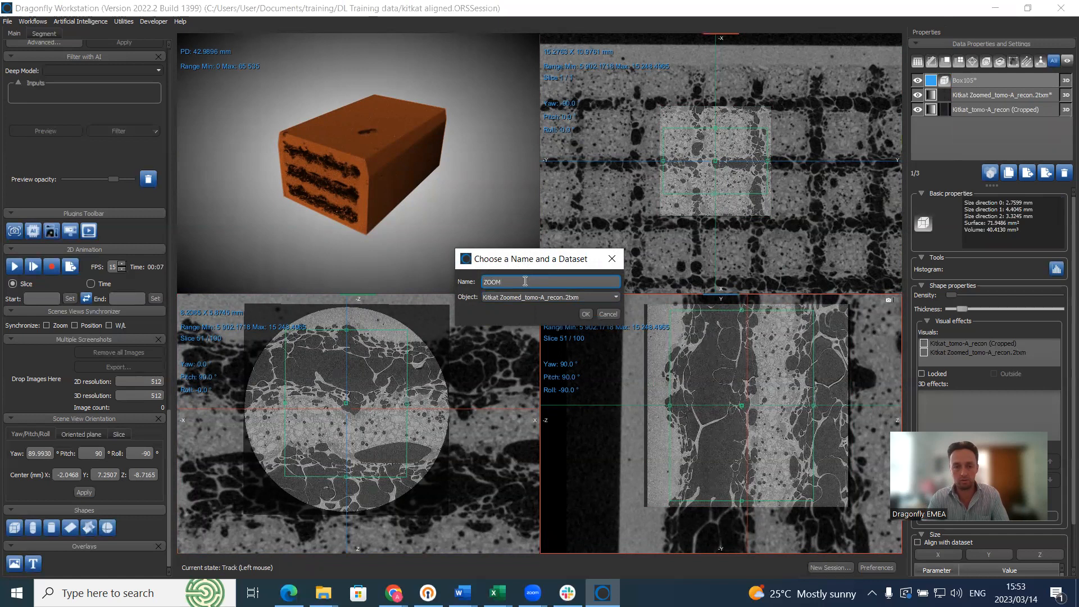
pyautogui.press('Return')
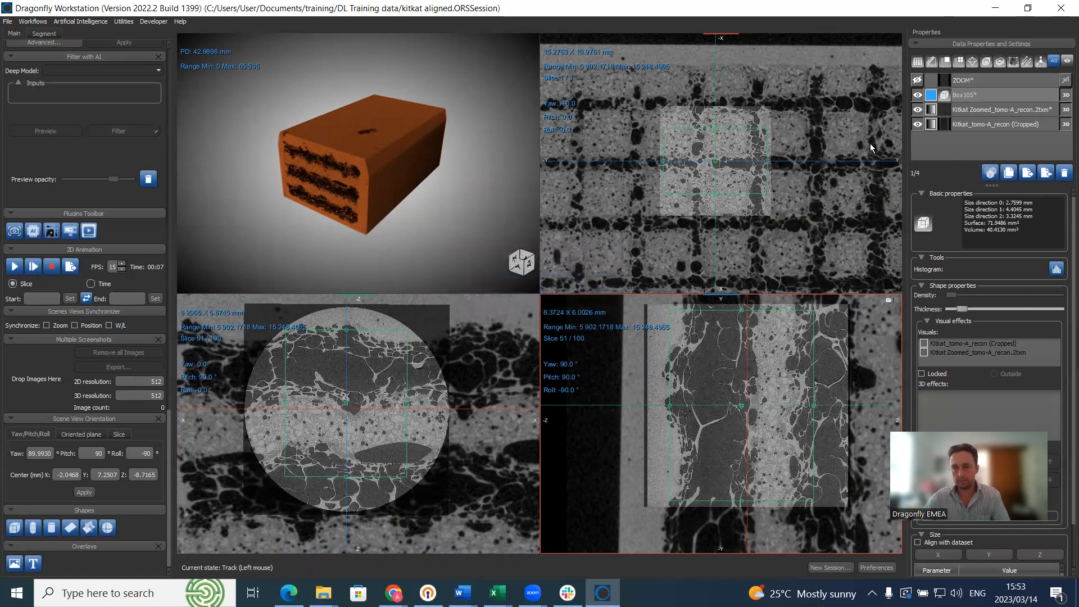
pyautogui.click(974, 101)
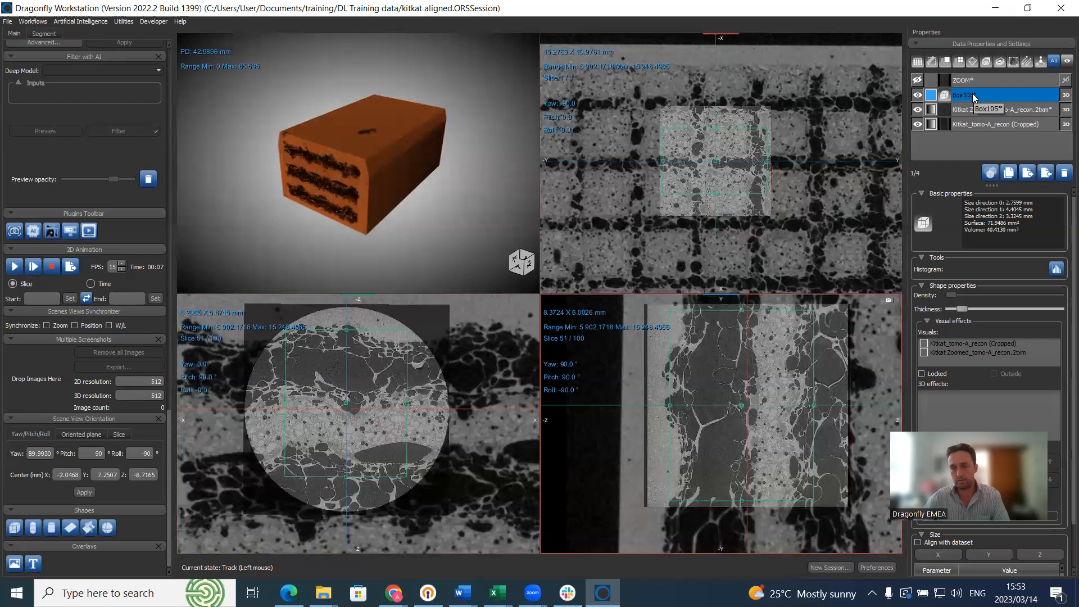
pyautogui.rightClick(972, 93)
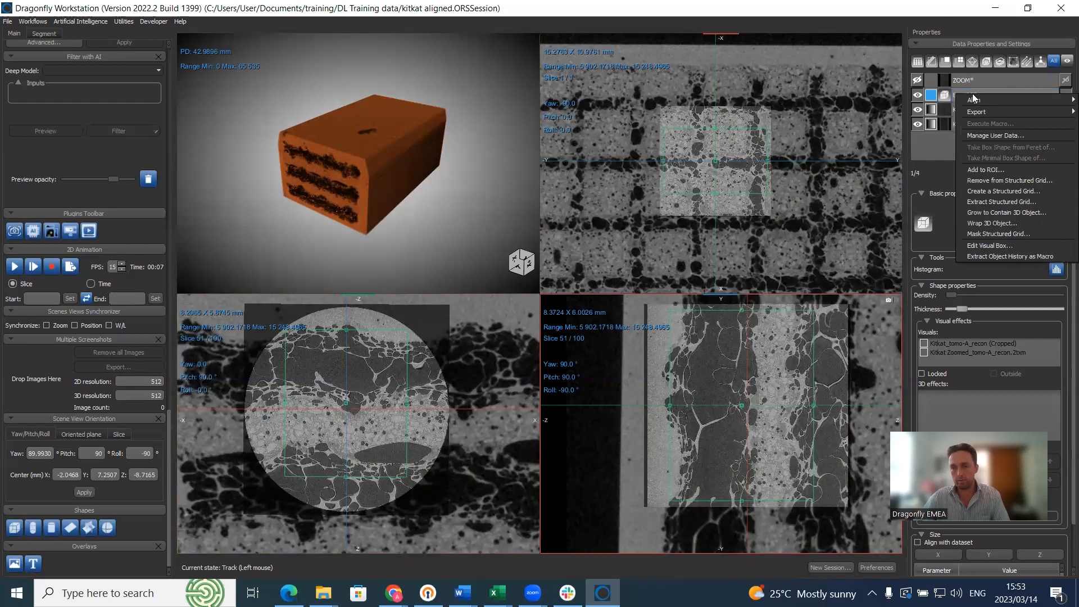
# Step: Extract Box105 from Kitkat_tomo-A_recon (Cropped) as a new dataset named ORIGINAL
pyautogui.click(995, 201)
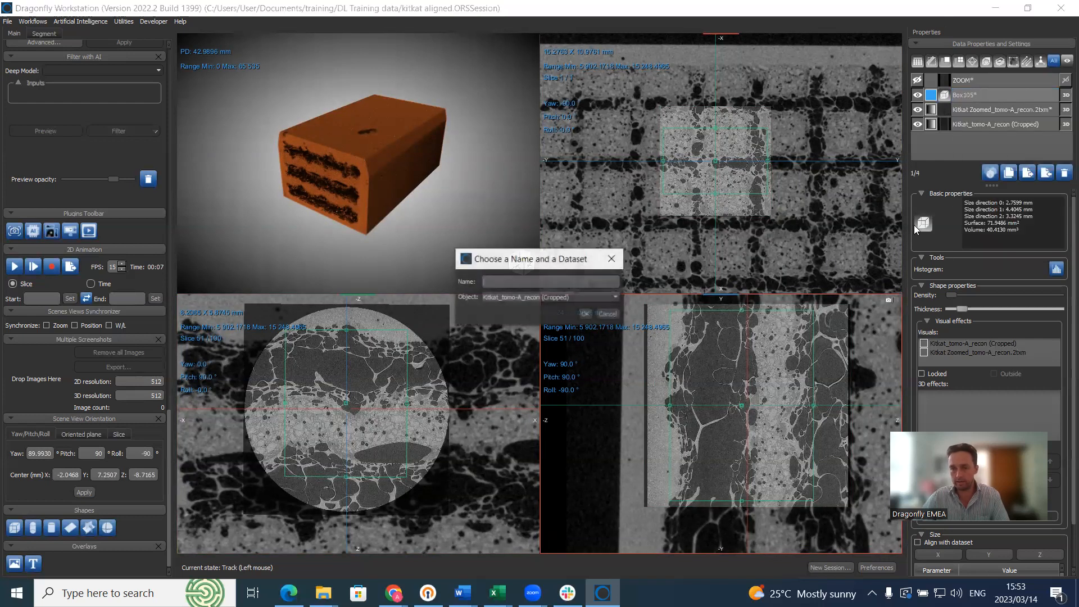
pyautogui.click(547, 297)
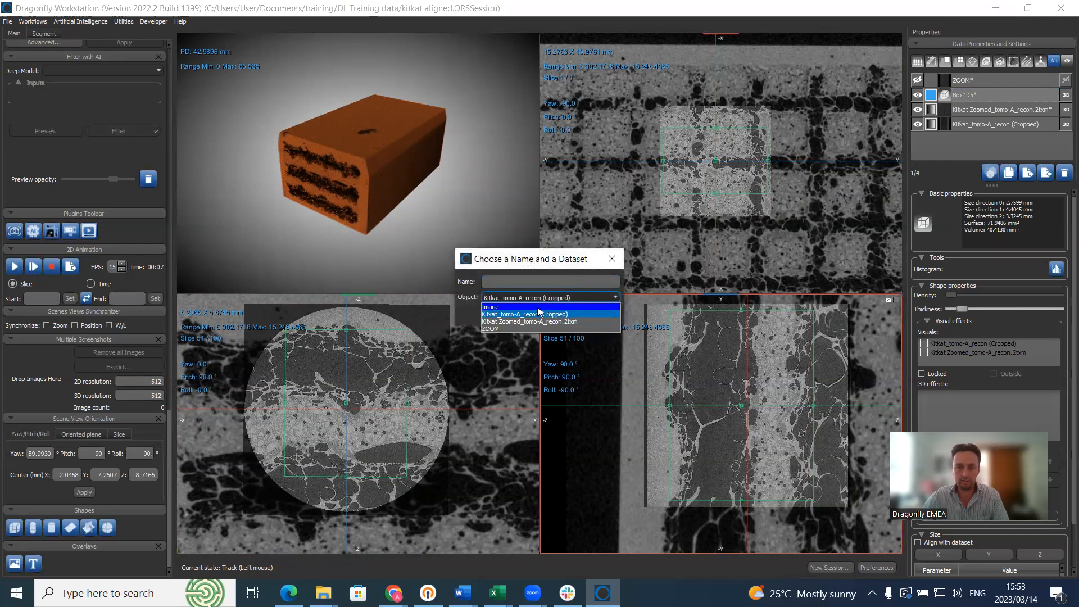
pyautogui.click(528, 314)
pyautogui.click(519, 281)
pyautogui.write('ORIGI')
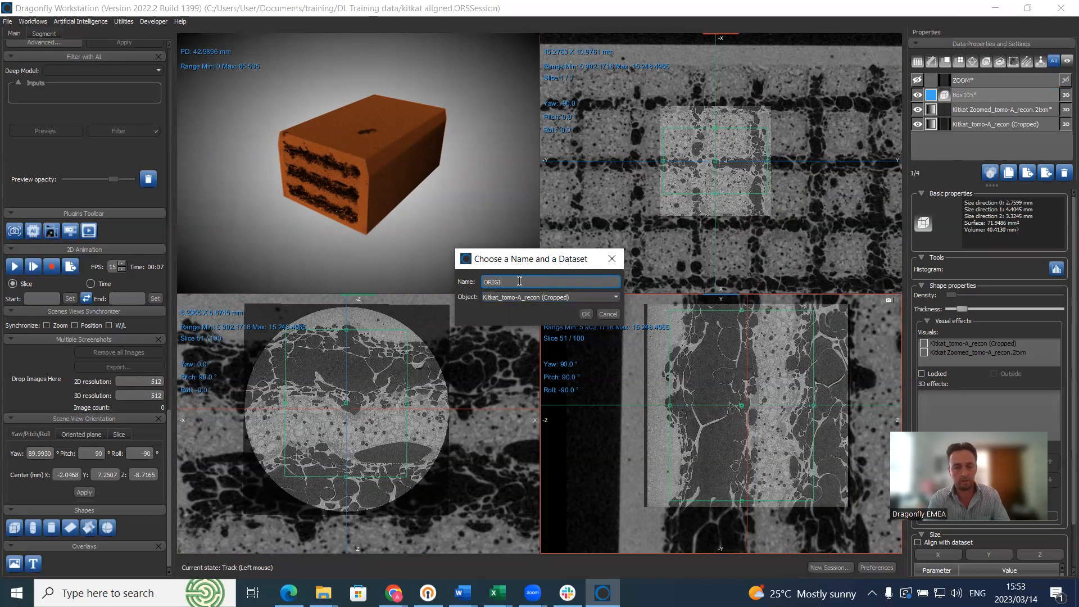
pyautogui.write('NAL')
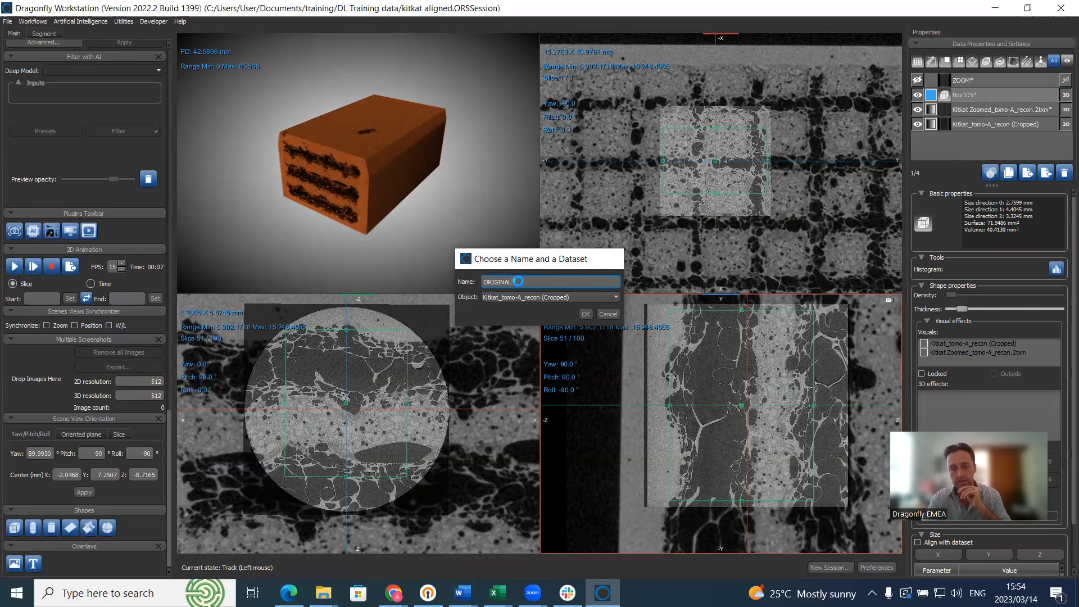
pyautogui.press('Return')
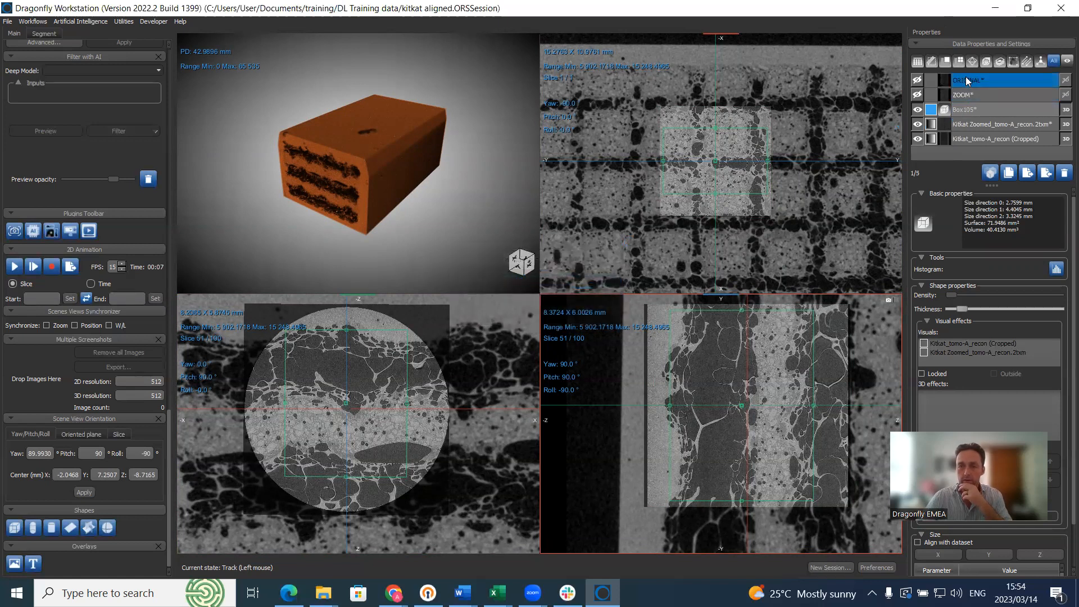
pyautogui.click(969, 95)
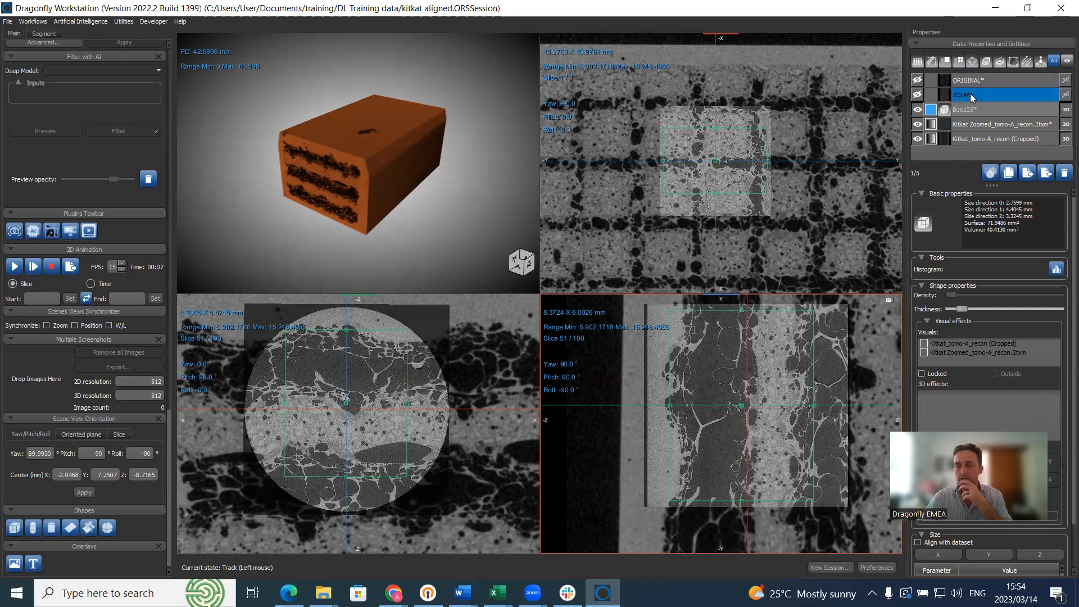
# Step: Compare dataset sizes: cropped Kitkat 679 px wide, zoomed Kitkat 4.6543 mm wide, and ZOOM
pyautogui.click(976, 139)
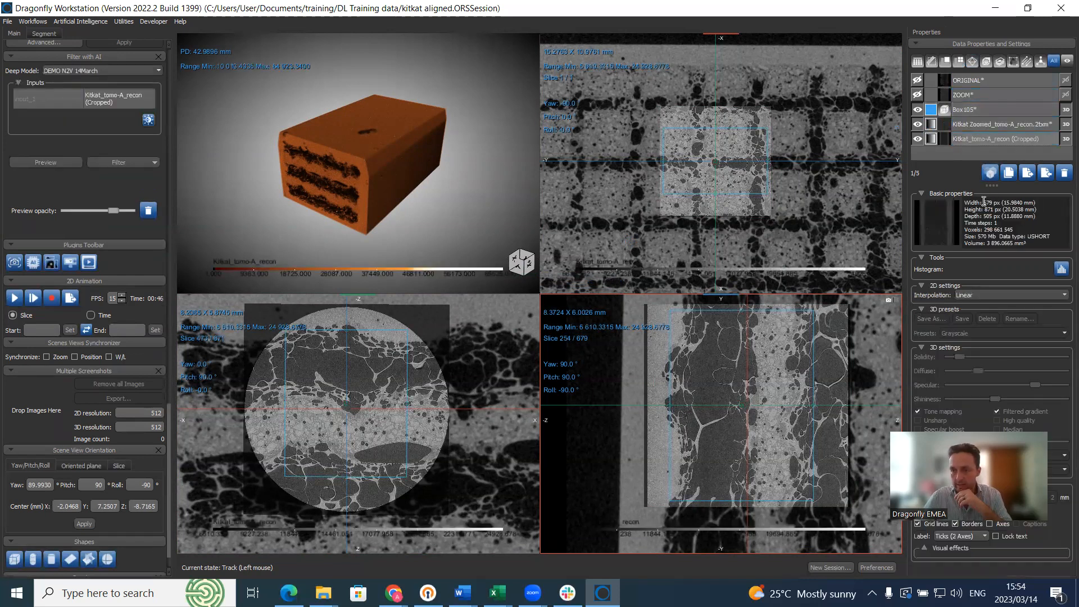
pyautogui.moveTo(984, 203); pyautogui.dragTo(1038, 203)
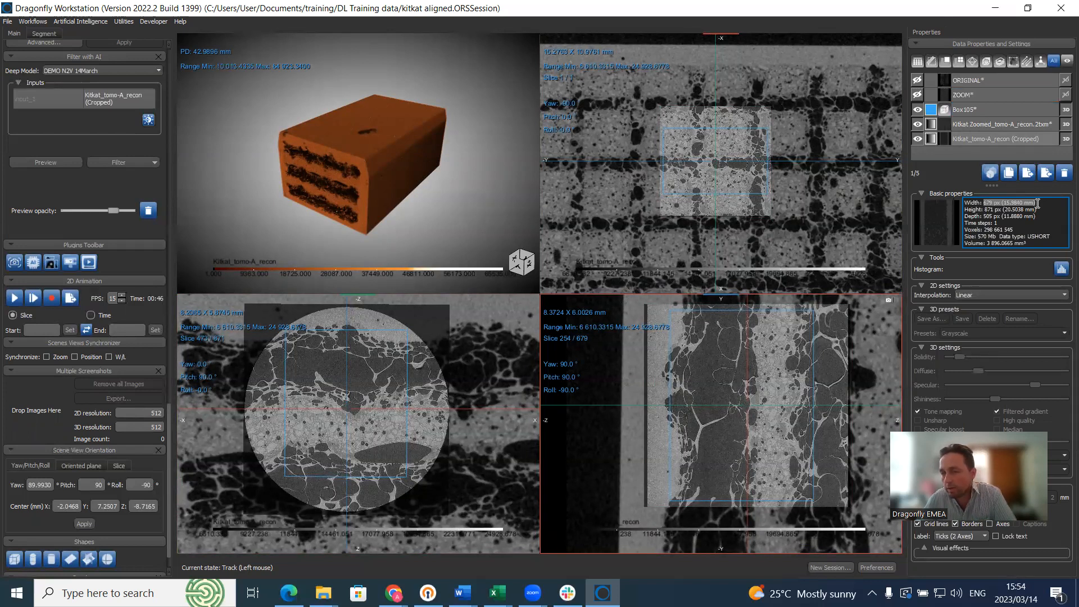
pyautogui.click(983, 126)
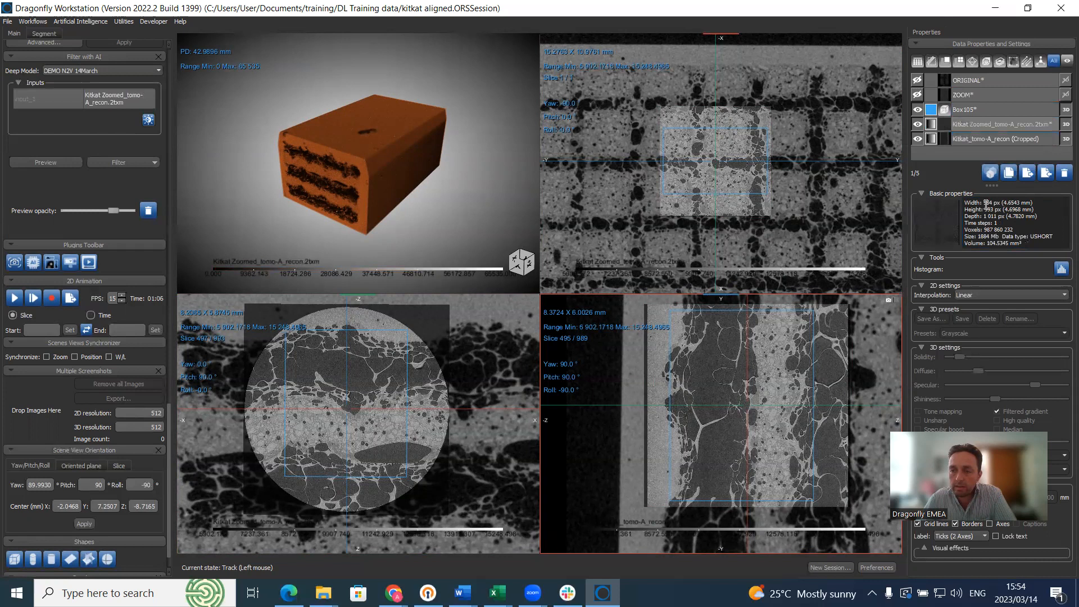
pyautogui.moveTo(1004, 202); pyautogui.dragTo(1038, 201)
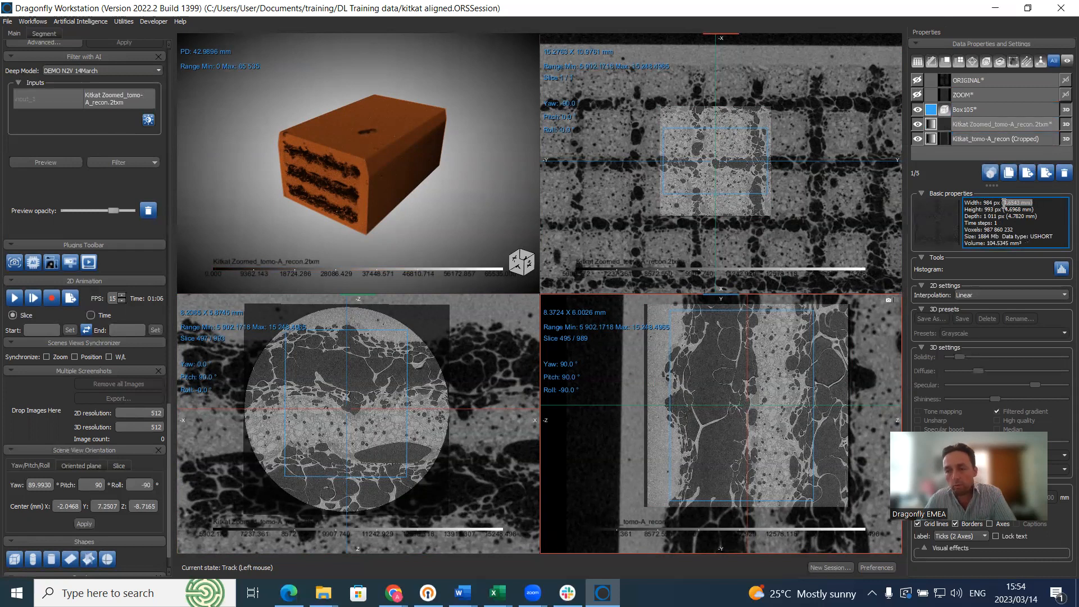
pyautogui.click(965, 95)
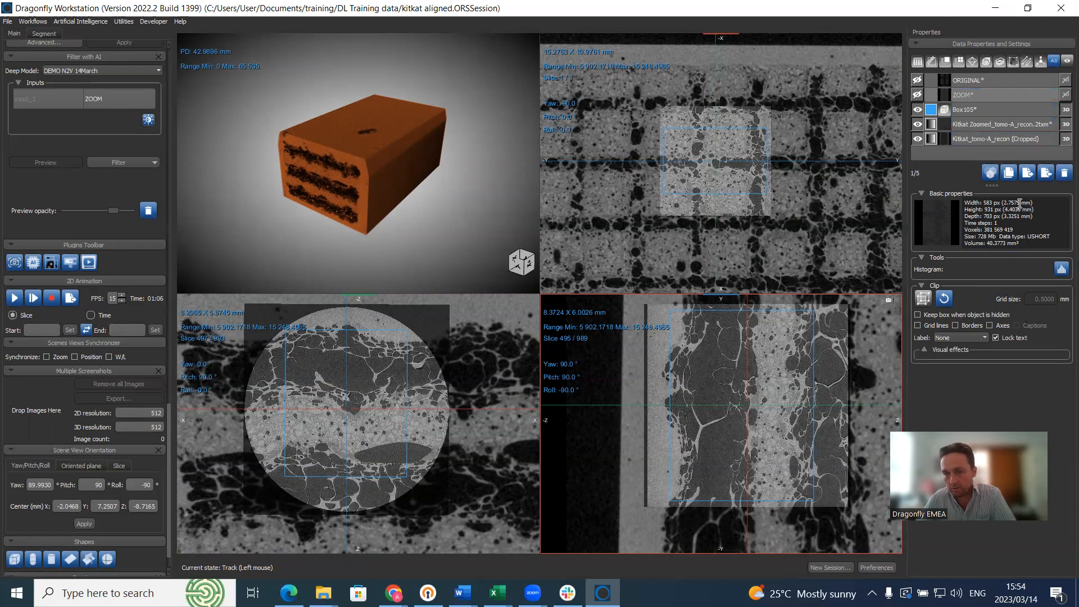
# Step: Set ZOOM as the Filter with AI input and maximize the bottom-left slice view
pyautogui.click(977, 82)
pyautogui.click(977, 81)
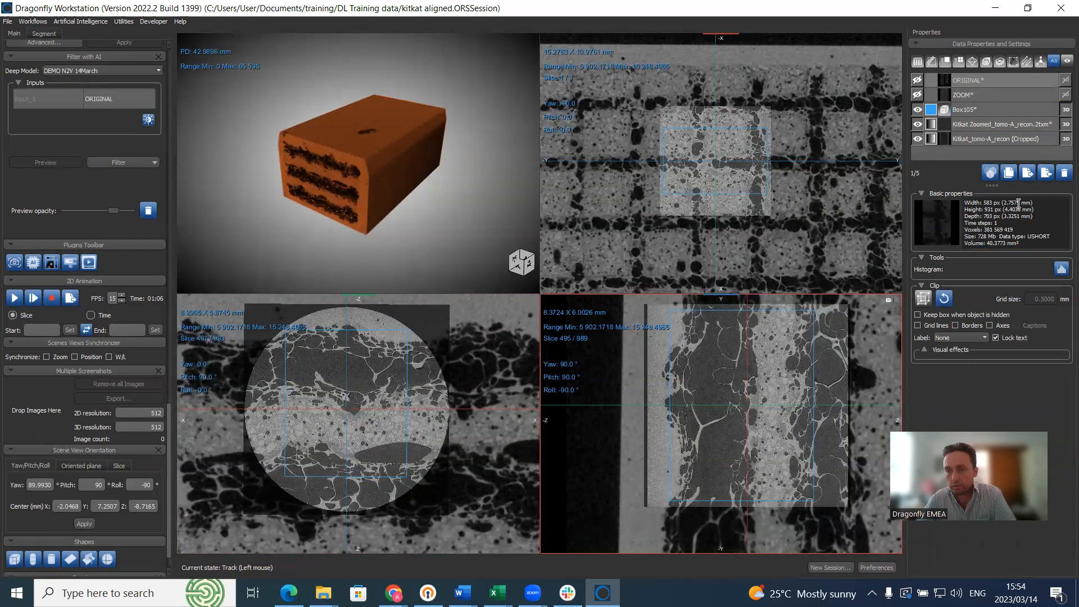
pyautogui.click(971, 90)
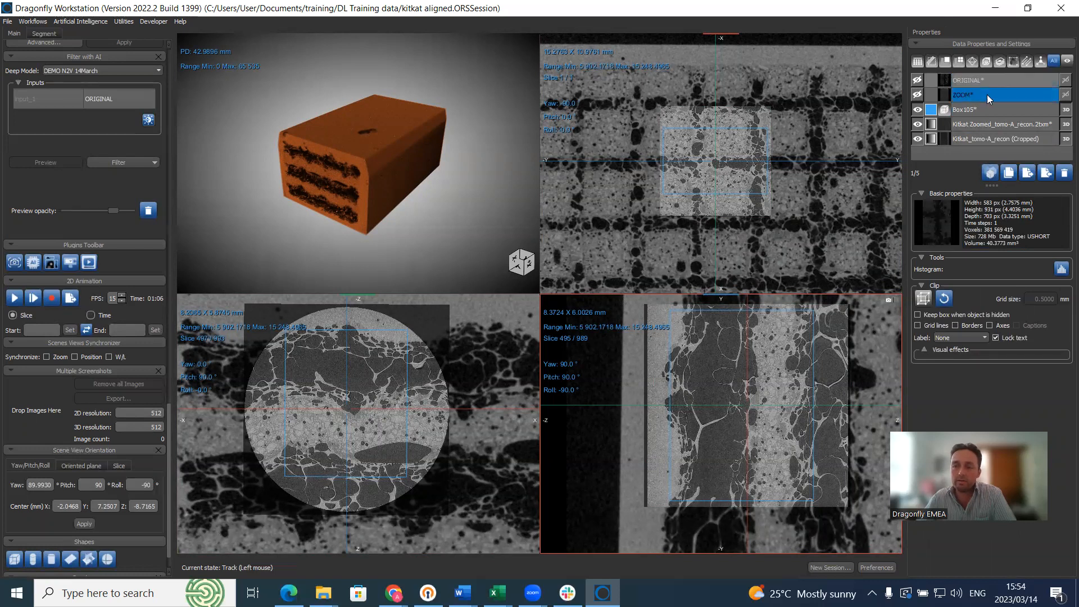
pyautogui.click(987, 95)
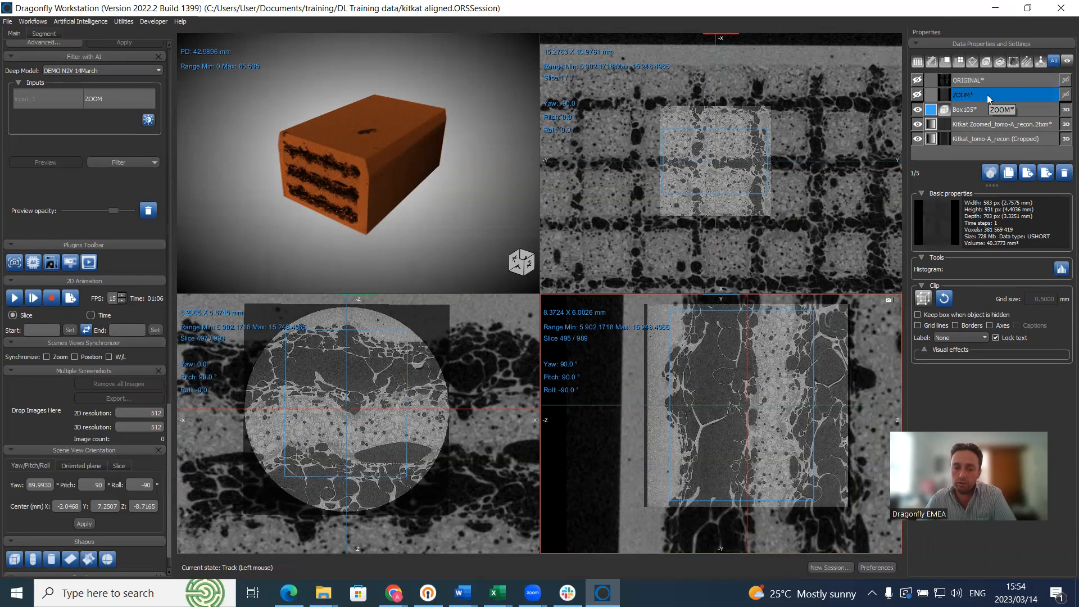
pyautogui.doubleClick(479, 345)
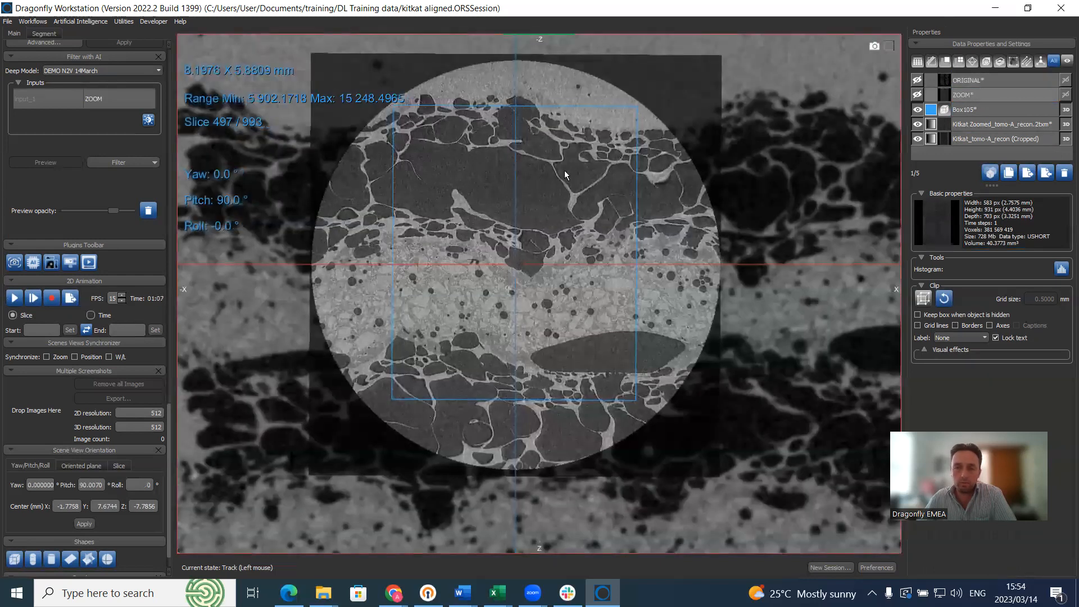
# Step: Hide the zoomed and cropped Kitkat datasets, show ORIGINAL and ZOOM, and make ORIGINAL active
pyautogui.click(918, 124)
pyautogui.click(917, 138)
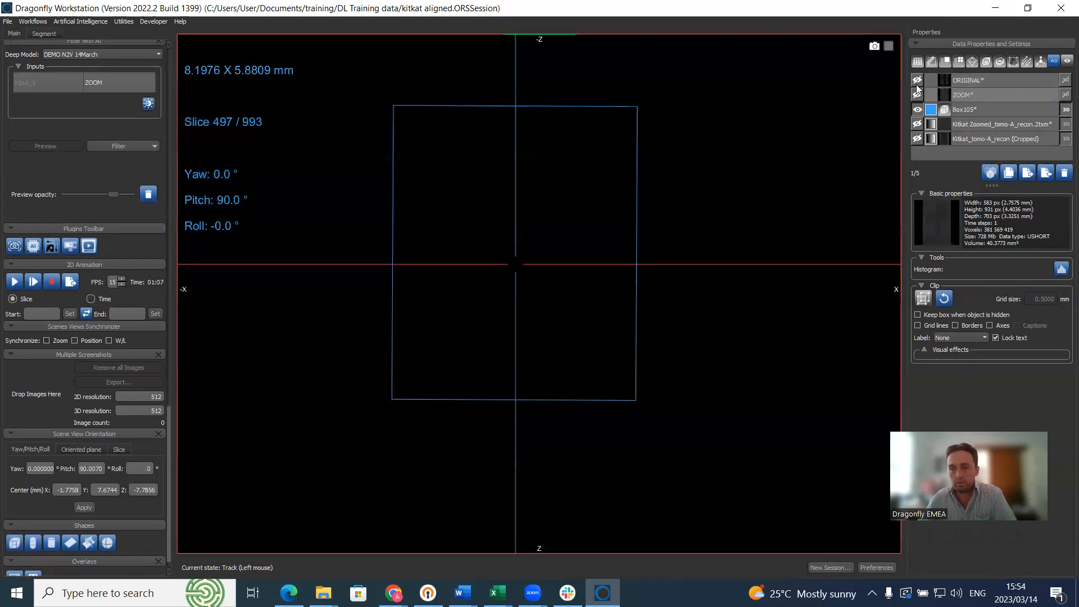
pyautogui.click(917, 81)
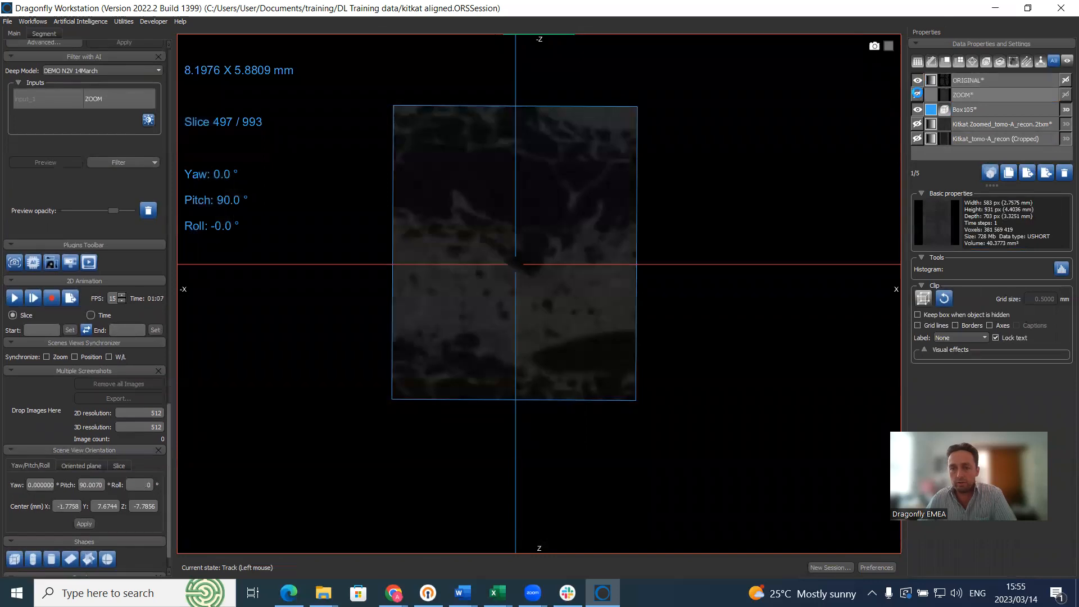
pyautogui.click(918, 94)
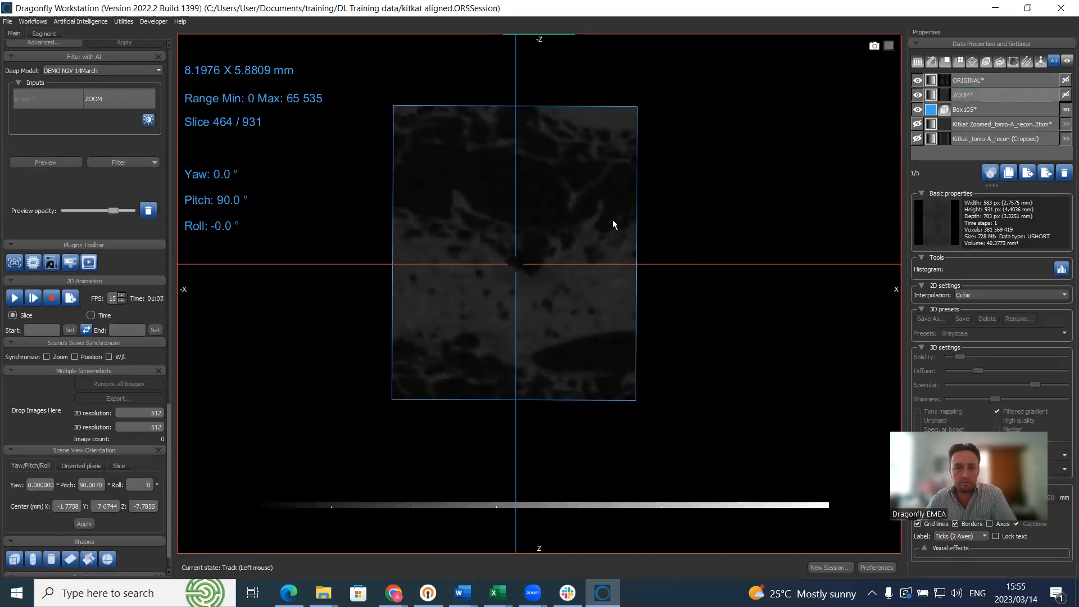
pyautogui.click(968, 80)
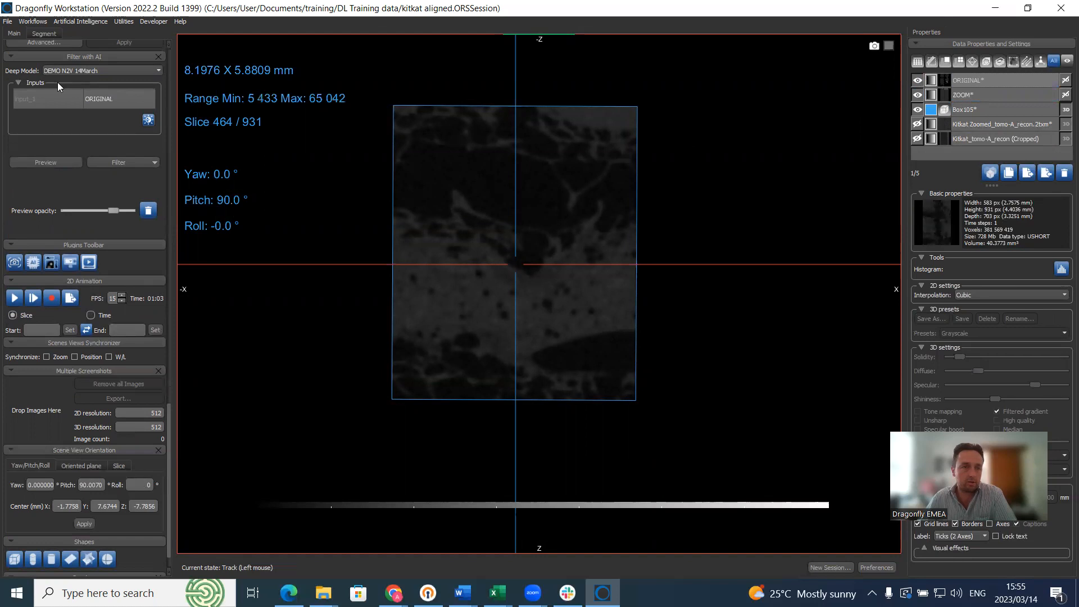
# Step: Narrow ORIGINAL's display range and set its 2D interpolation to Nearest
pyautogui.click(170, 55)
pyautogui.click(169, 56)
pyautogui.click(169, 55)
pyautogui.moveTo(162, 162); pyautogui.dragTo(46, 170)
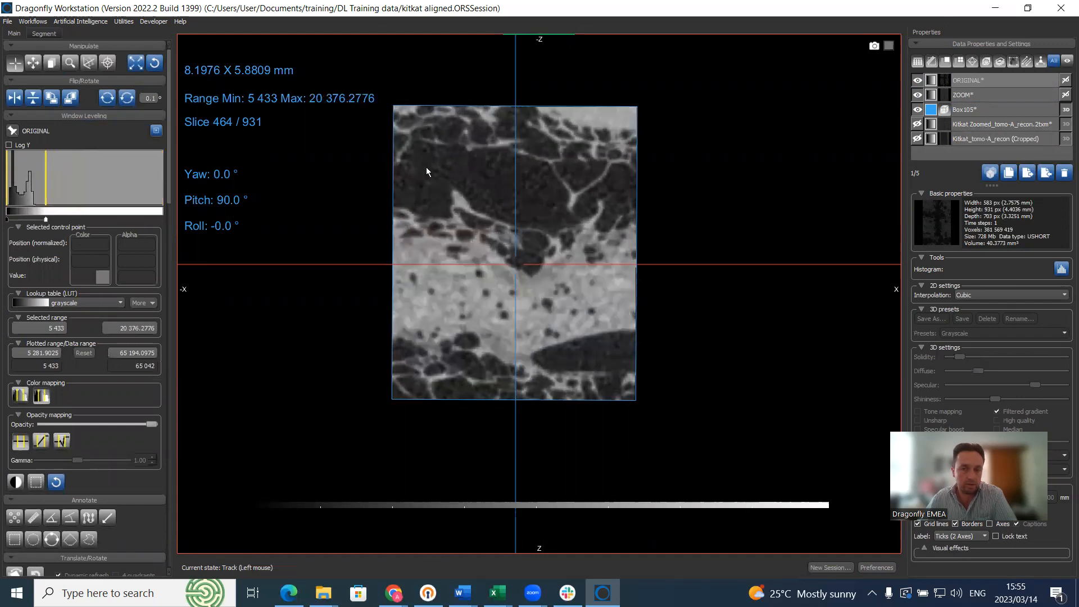
pyautogui.scroll(6, 469, 129)
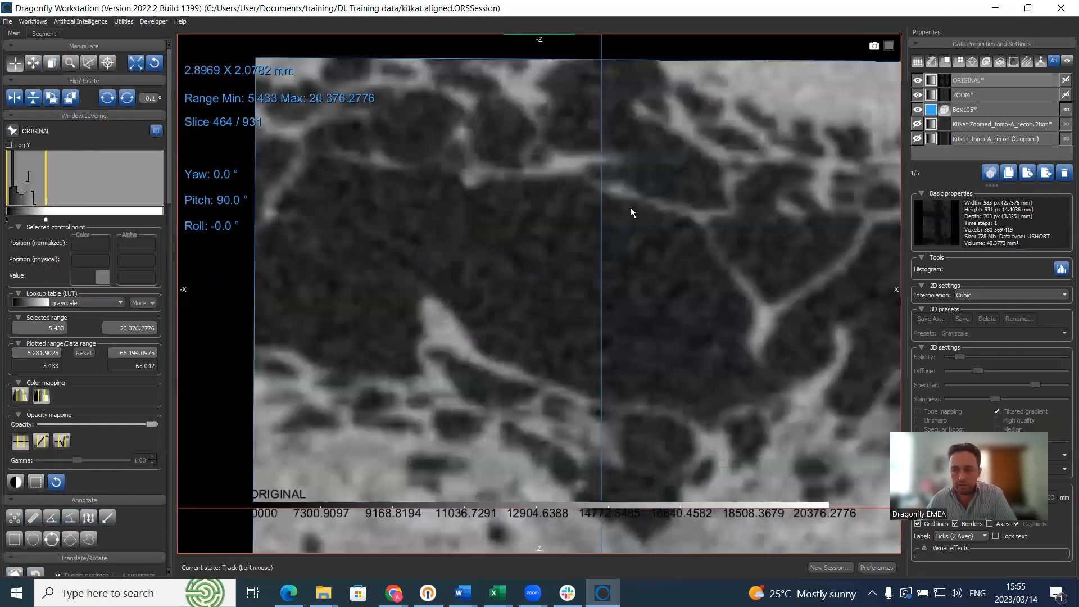
pyautogui.click(984, 294)
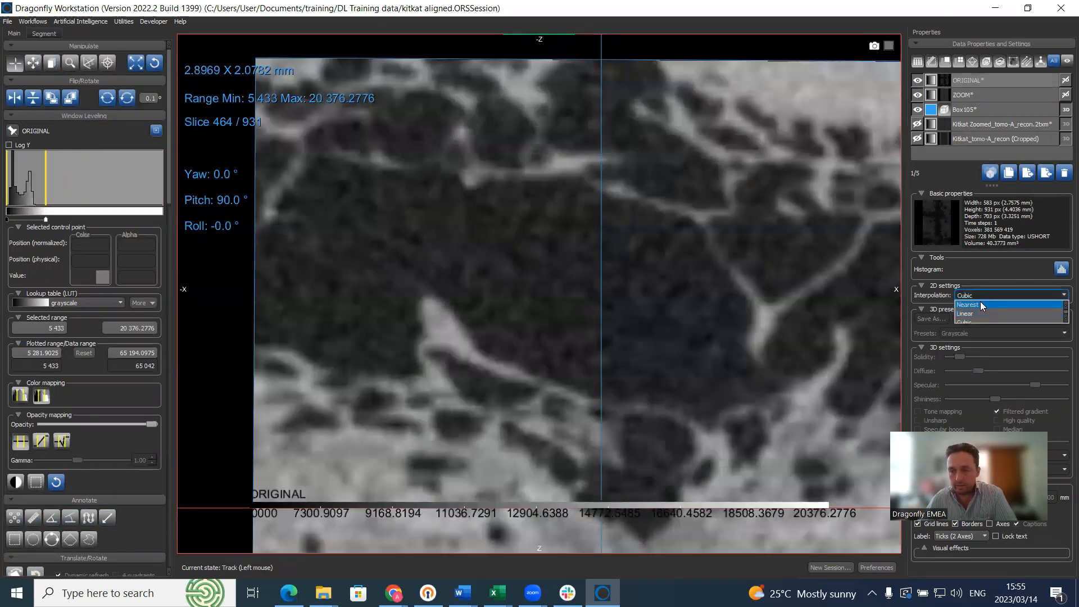
pyautogui.click(978, 298)
pyautogui.scroll(2, 755, 163)
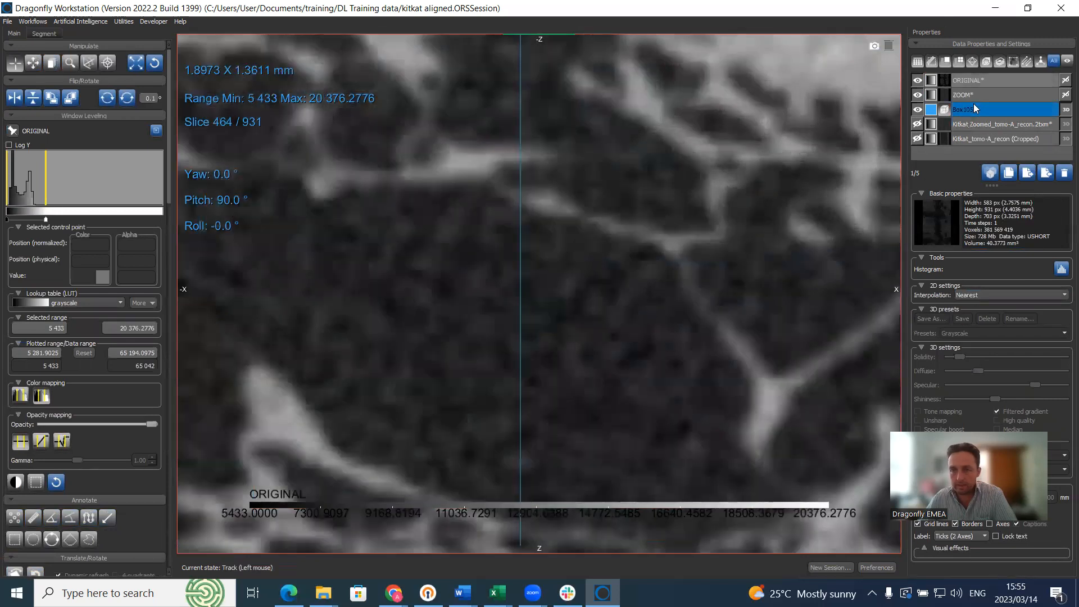
# Step: Hide ORIGINAL so ZOOM shows alone, and set ZOOM's 2D interpolation to Nearest
pyautogui.click(917, 94)
pyautogui.scroll(2, 756, 152)
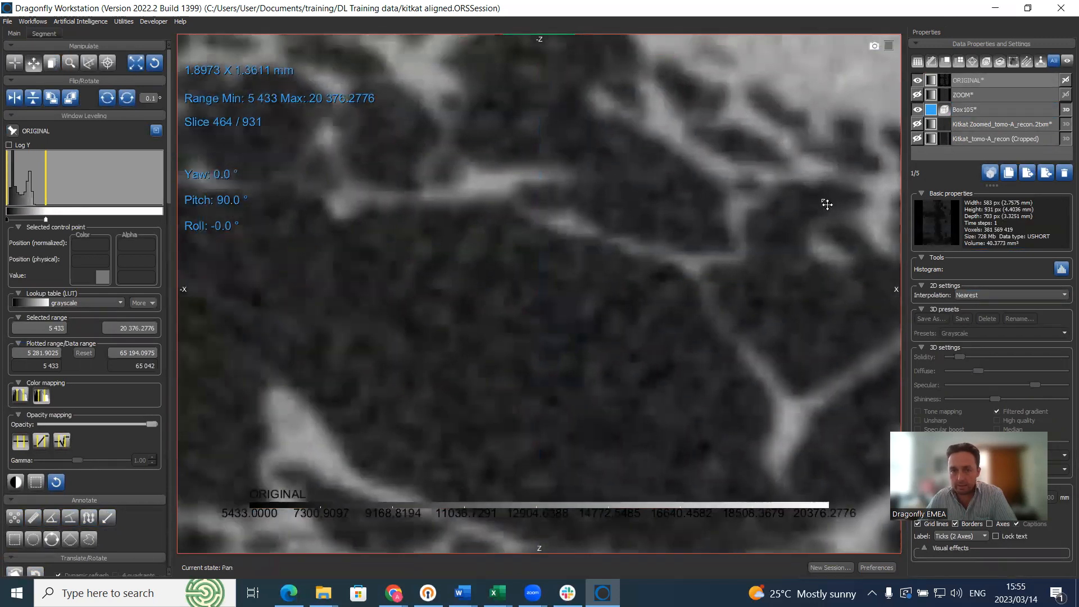
pyautogui.scroll(4, 735, 175)
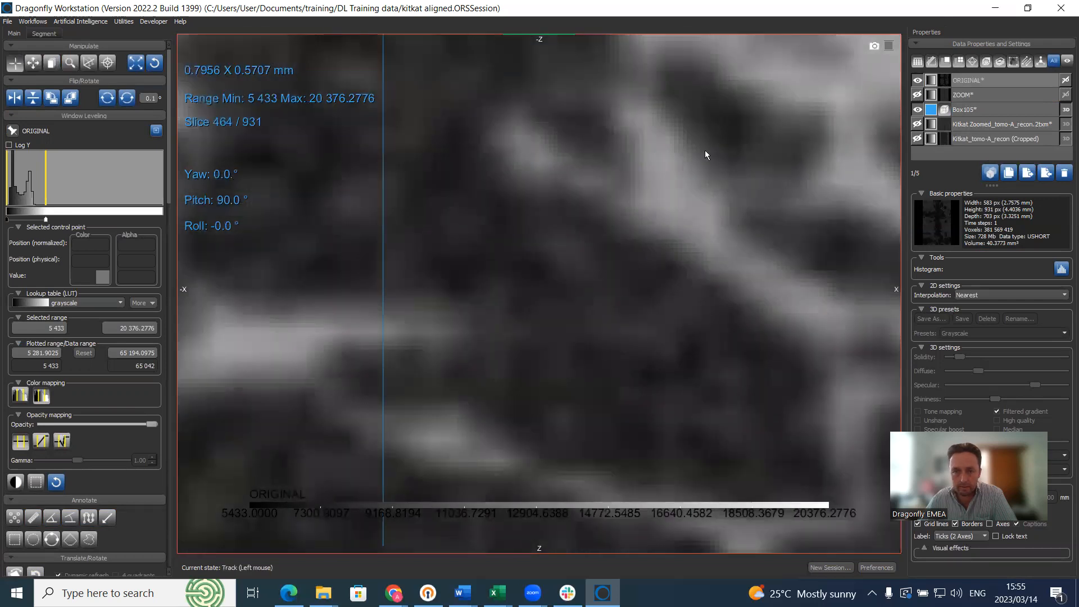
pyautogui.click(973, 81)
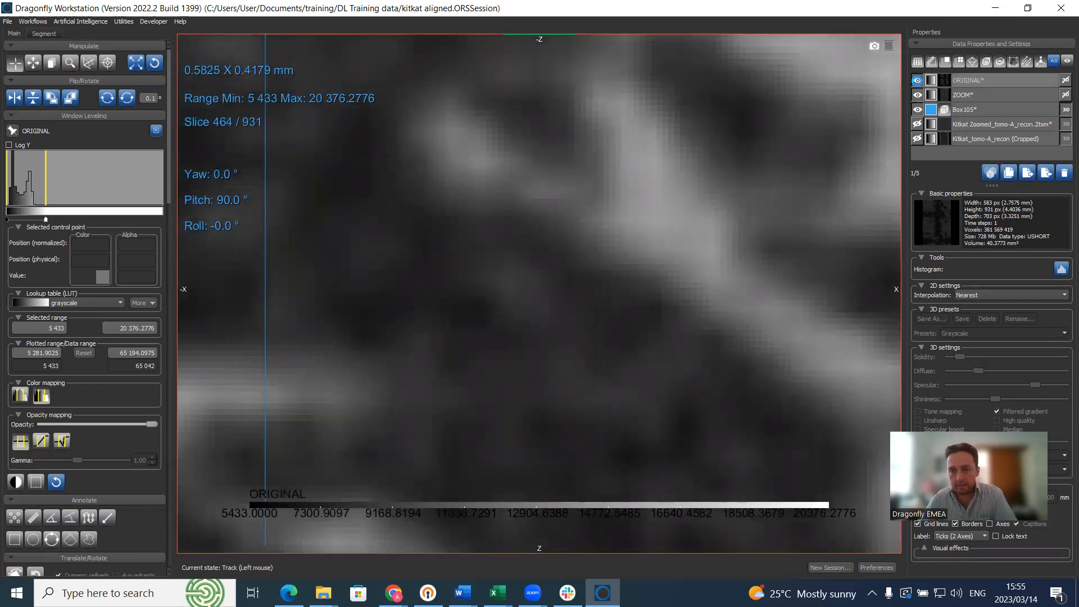
pyautogui.click(918, 81)
pyautogui.click(985, 96)
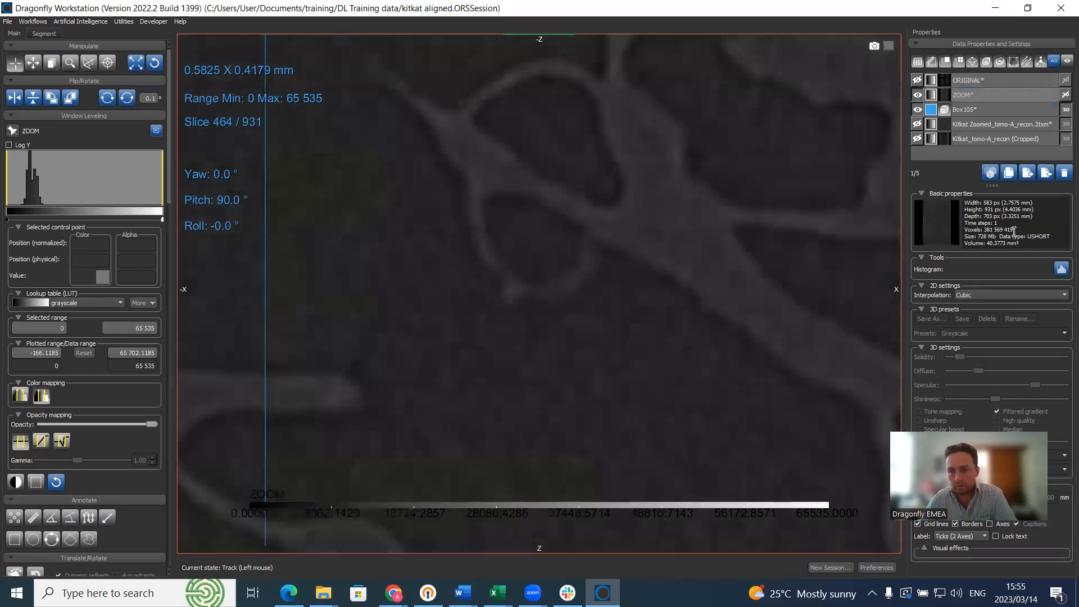
pyautogui.click(1028, 293)
pyautogui.click(1012, 306)
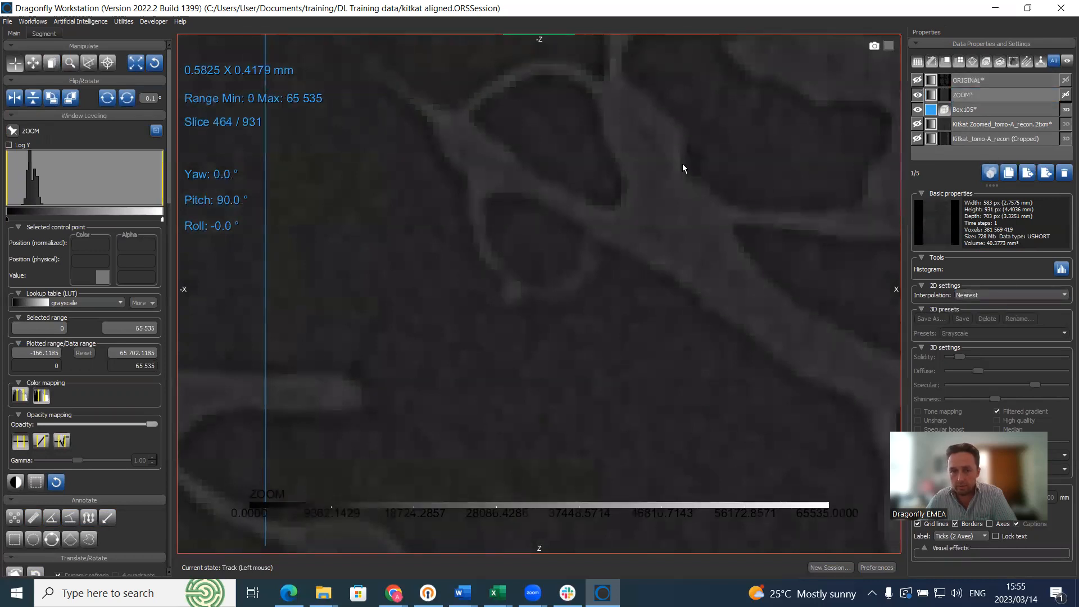
# Step: Zoom in on the branching structure and lower ZOOM's display maximum to 27 997.1875
pyautogui.moveTo(682, 164); pyautogui.dragTo(691, 181, button='right')
pyautogui.moveTo(691, 181); pyautogui.dragTo(740, 284, button='middle')
pyautogui.moveTo(740, 285); pyautogui.dragTo(691, 218, button='right')
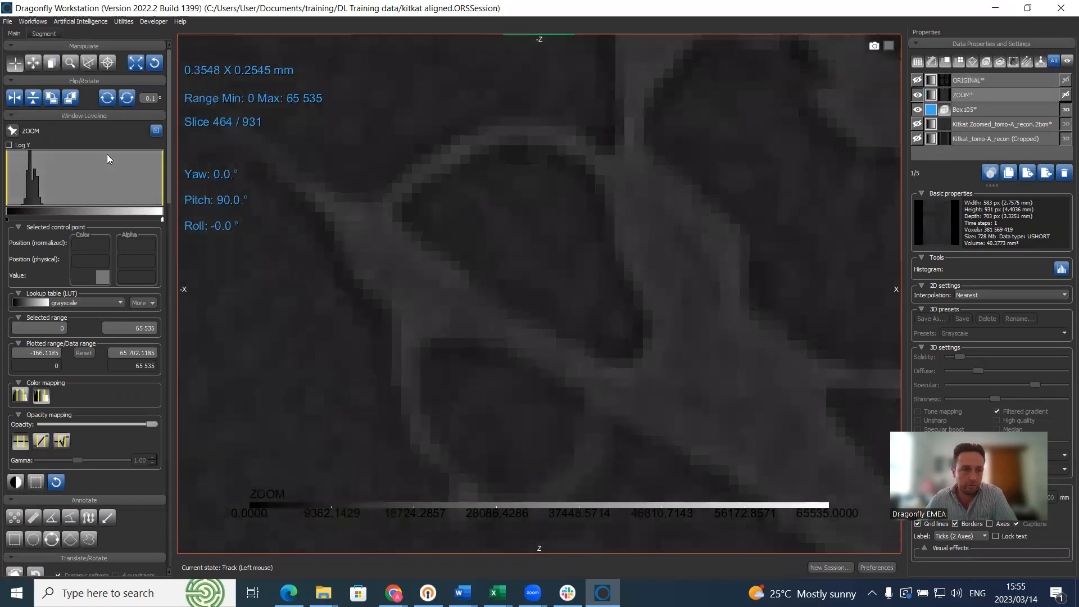
pyautogui.moveTo(161, 178); pyautogui.dragTo(73, 184)
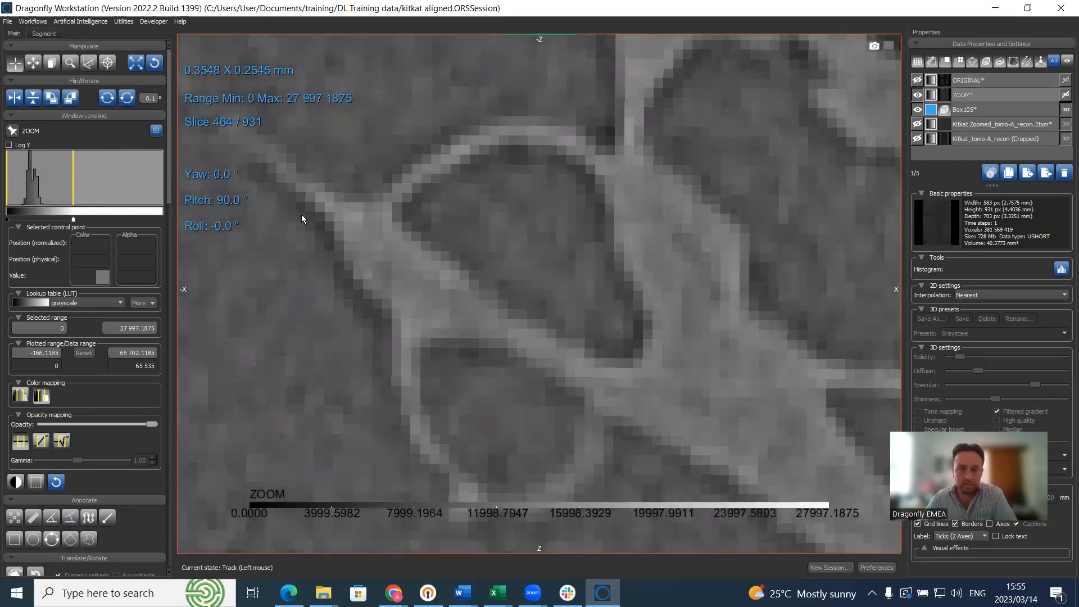
# Step: Toggle ORIGINAL on and off repeatedly to compare it against ZOOM
pyautogui.click(917, 81)
pyautogui.click(917, 81)
pyautogui.click(918, 81)
pyautogui.click(917, 81)
pyautogui.click(918, 80)
pyautogui.click(918, 80)
pyautogui.click(918, 80)
pyautogui.click(918, 80)
pyautogui.click(917, 80)
pyautogui.click(917, 80)
# Step: Zoom out on the slice, make ORIGINAL visible again, and select ZOOM
pyautogui.scroll(-8, 629, 219)
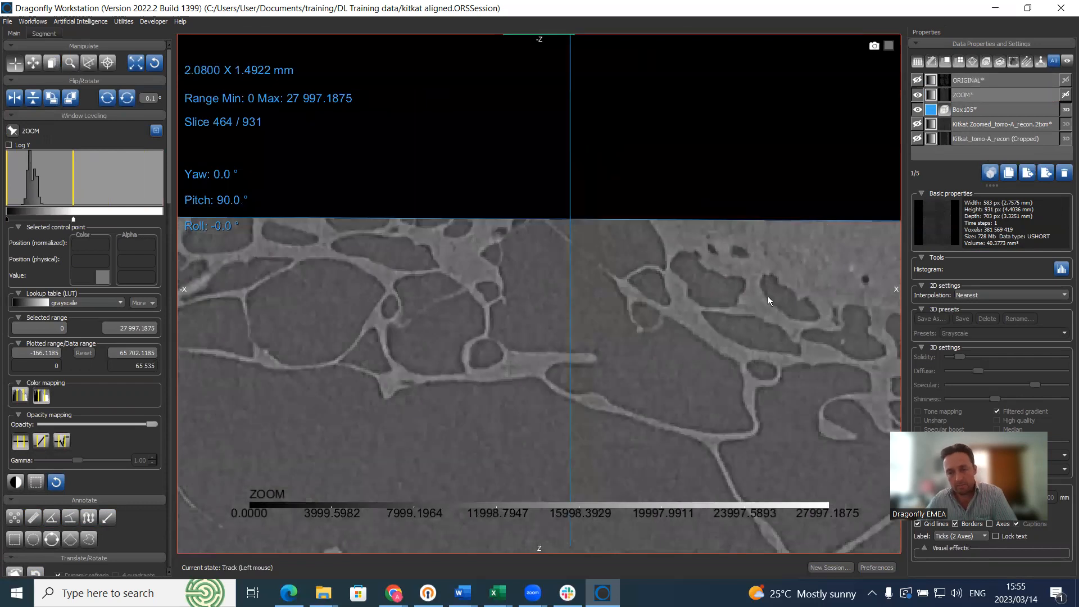
pyautogui.scroll(-3, 743, 312)
pyautogui.moveTo(753, 379); pyautogui.dragTo(629, 176, button='middle')
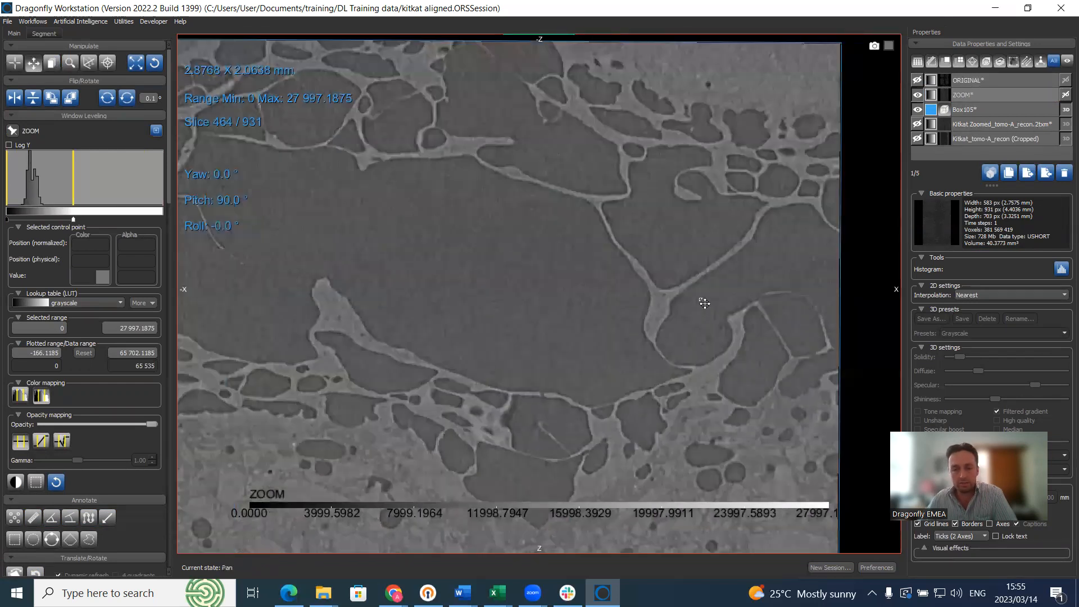
pyautogui.scroll(-4, 705, 304)
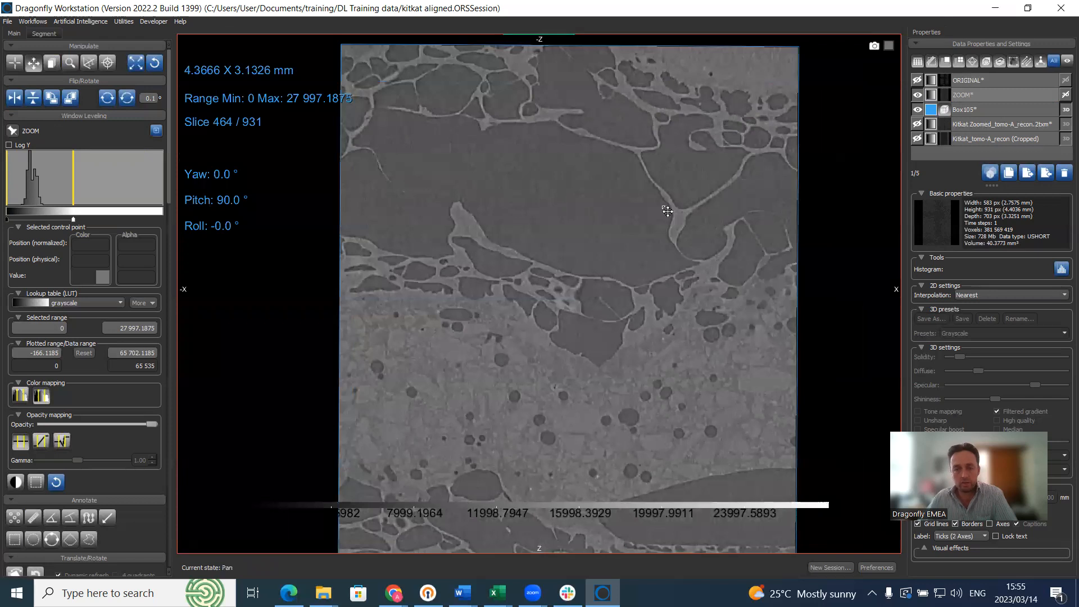
pyautogui.scroll(-3, 658, 208)
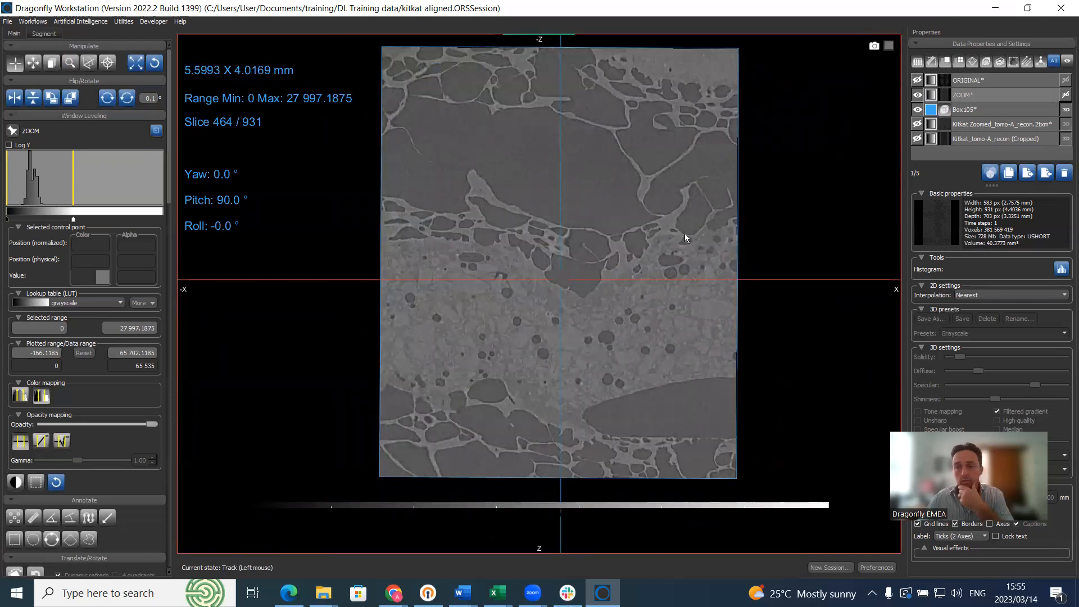
pyautogui.click(918, 80)
pyautogui.click(972, 94)
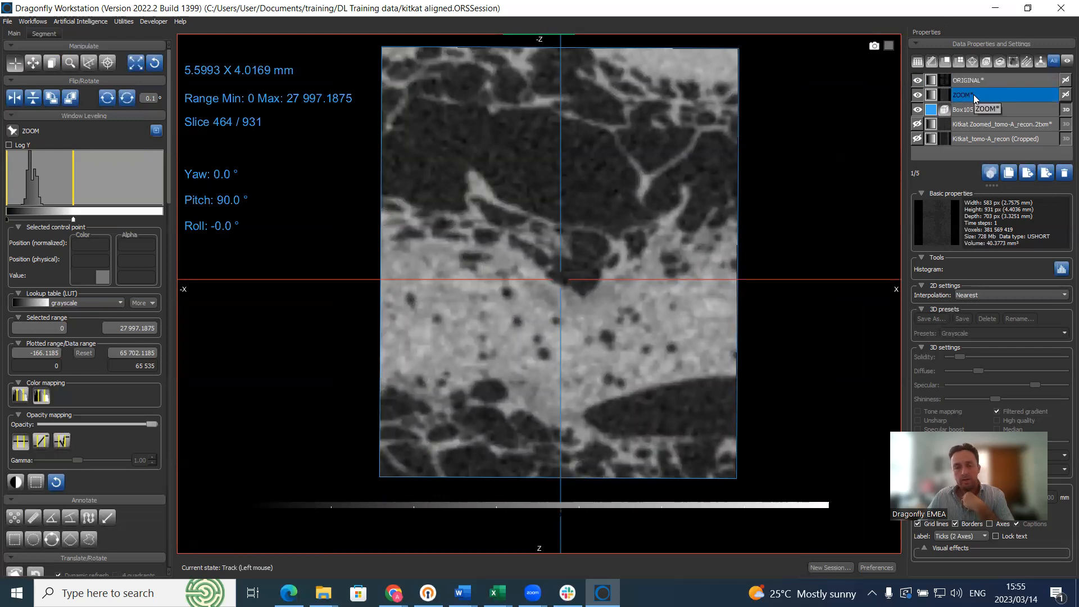
# Step: Move to slice 363 of 931 with the whole slice in view
pyautogui.scroll(-13, 715, 197)
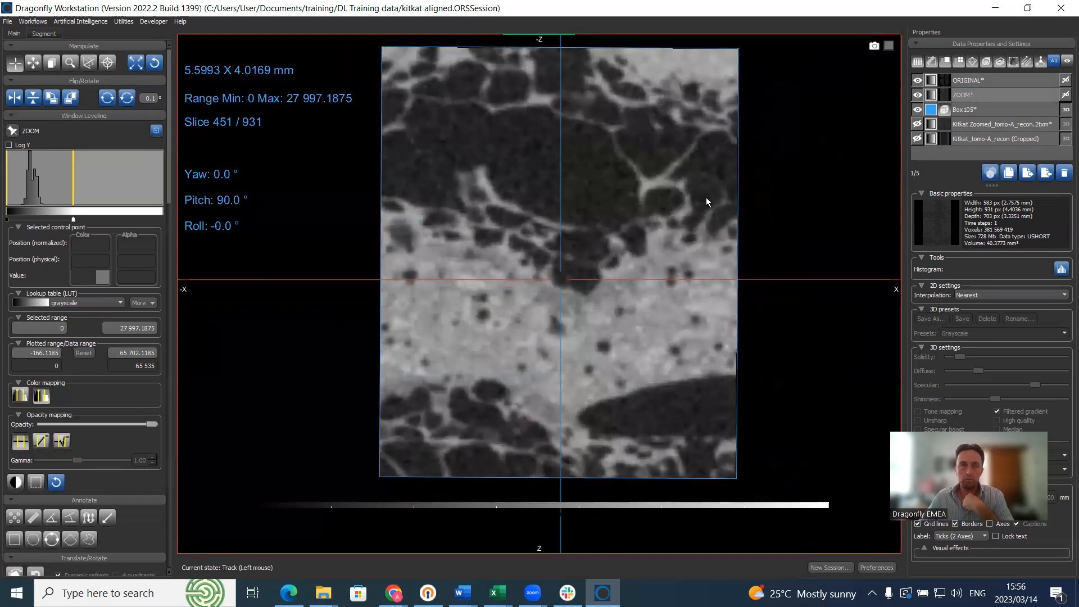
pyautogui.scroll(-14, 664, 208)
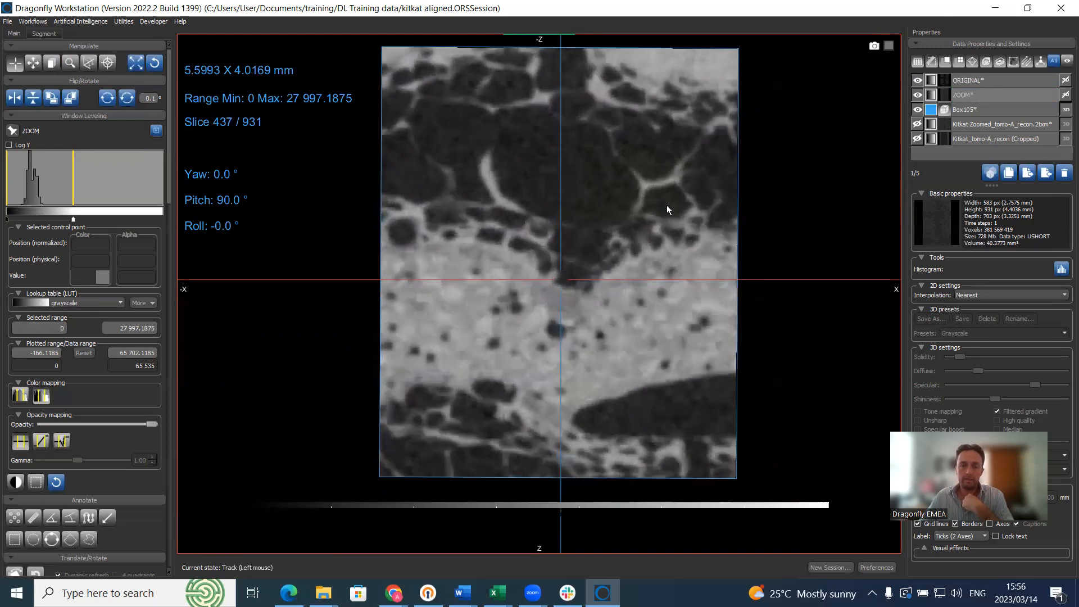
pyautogui.moveTo(638, 207); pyautogui.dragTo(679, 191, button='right')
pyautogui.moveTo(679, 191)
pyautogui.mouseDown(button='middle')
pyautogui.moveTo(613, 194)
pyautogui.moveTo(677, 197)
pyautogui.mouseUp(button='middle')
pyautogui.scroll(-20, 677, 201)
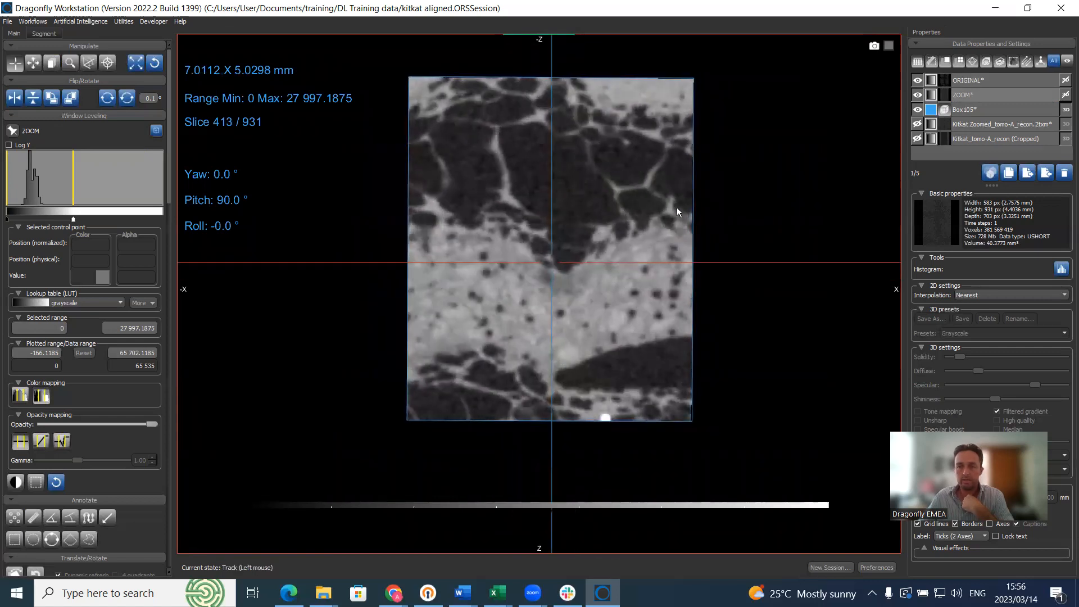
pyautogui.scroll(-20, 678, 213)
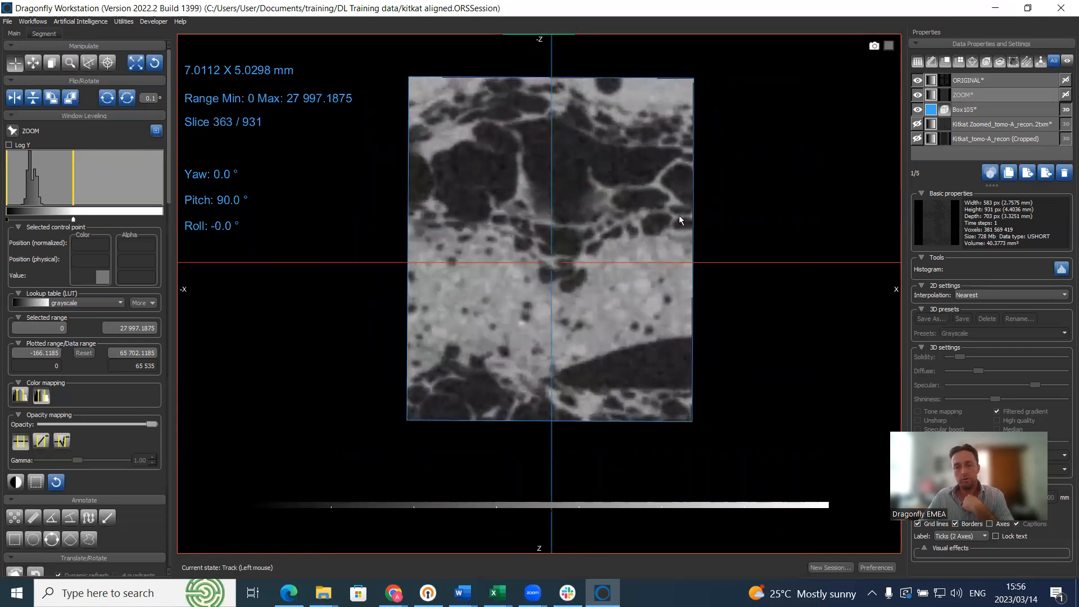
# Step: Create a new ROI named mask in the Segment tab and choose the circular brush
pyautogui.click(37, 34)
pyautogui.click(24, 66)
pyautogui.write('mask')
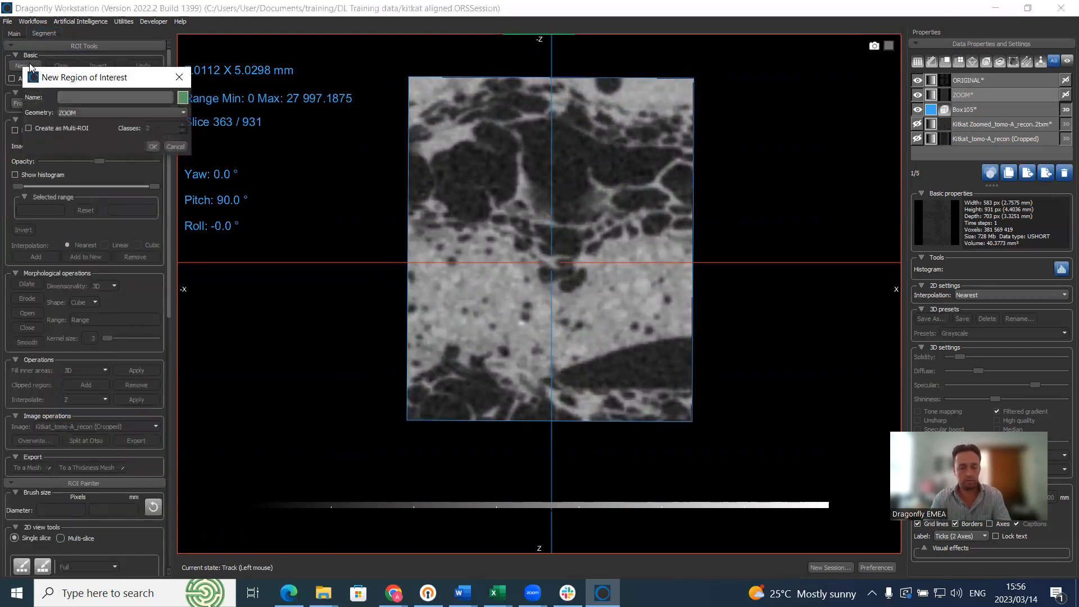
pyautogui.press('Return')
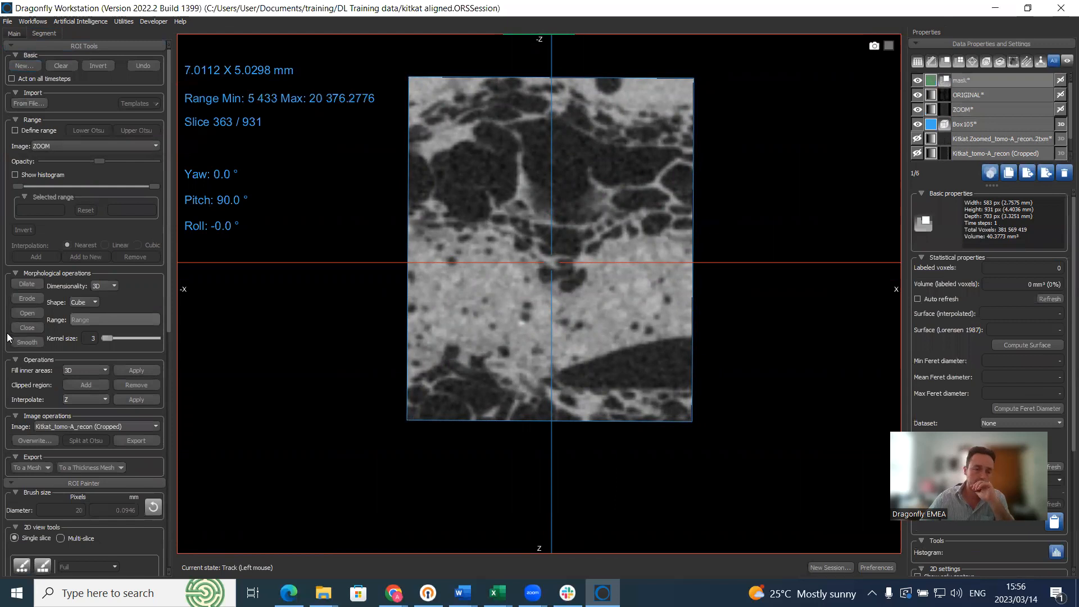
pyautogui.scroll(-2, 20, 517)
pyautogui.click(22, 500)
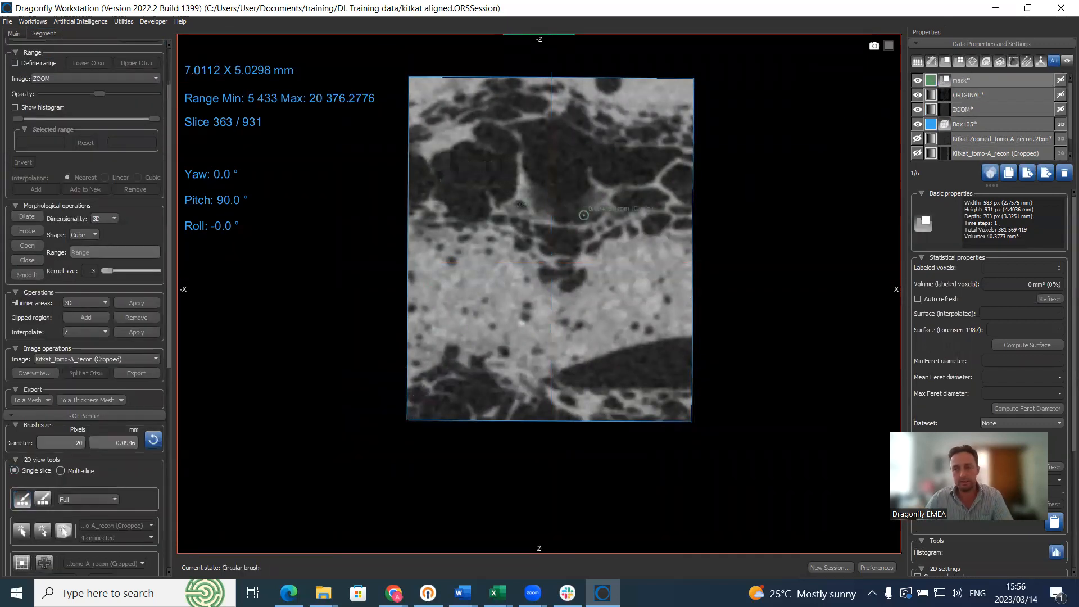
pyautogui.click(992, 95)
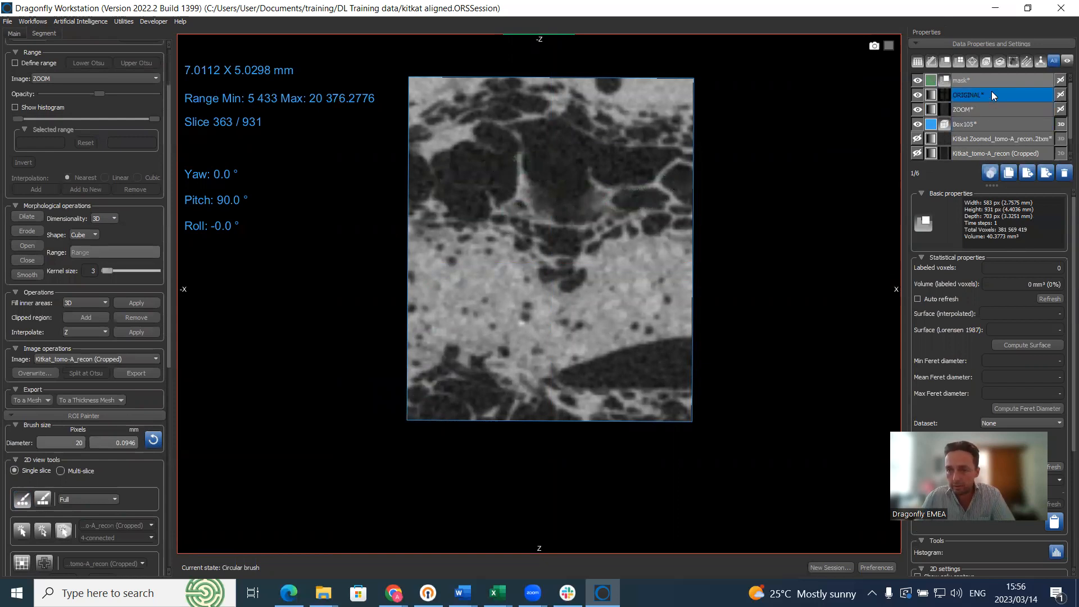
# Step: Paint the mask over the whole image on slice 363
pyautogui.keyDown('ctrl'); pyautogui.scroll(10, 451, 105); pyautogui.keyUp('ctrl')
pyautogui.keyDown('ctrl'); pyautogui.scroll(2, 453, 105); pyautogui.keyUp('ctrl')
pyautogui.moveTo(453, 105)
pyautogui.keyDown('ctrl'); pyautogui.mouseDown()
pyautogui.moveTo(497, 116)
pyautogui.moveTo(549, 108)
pyautogui.moveTo(669, 157)
pyautogui.moveTo(657, 382)
pyautogui.moveTo(446, 398)
pyautogui.mouseUp(); pyautogui.keyUp('ctrl')
pyautogui.keyDown('ctrl'); pyautogui.scroll(8, 525, 385); pyautogui.keyUp('ctrl')
pyautogui.keyDown('ctrl'); pyautogui.click(517, 315); pyautogui.keyUp('ctrl')
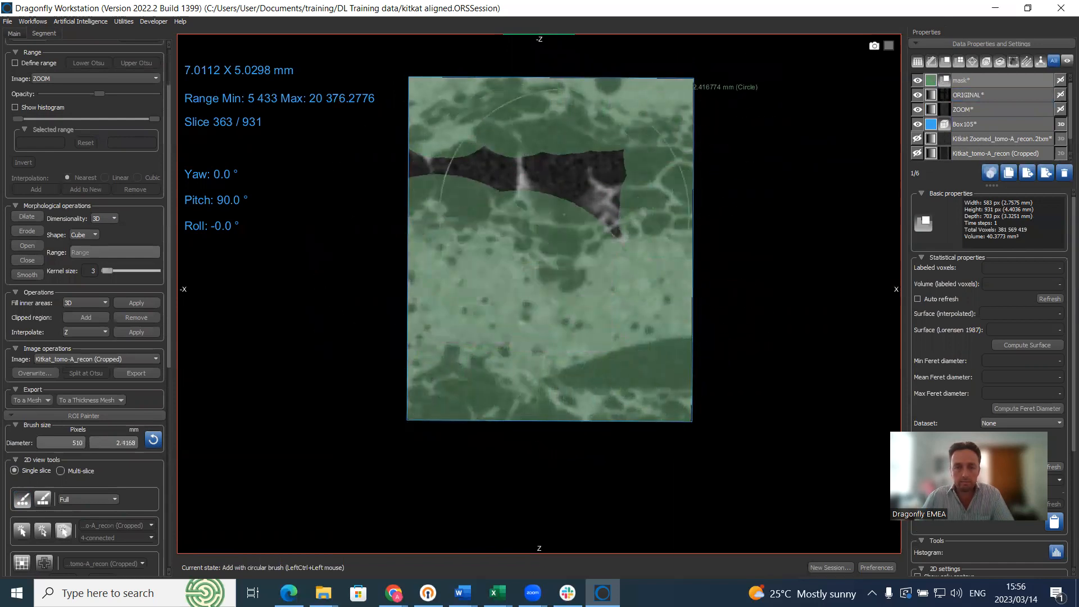
pyautogui.keyDown('ctrl'); pyautogui.click(512, 208); pyautogui.keyUp('ctrl')
# Step: Paint the mask over slices 262 and 203
pyautogui.scroll(-20, 574, 231)
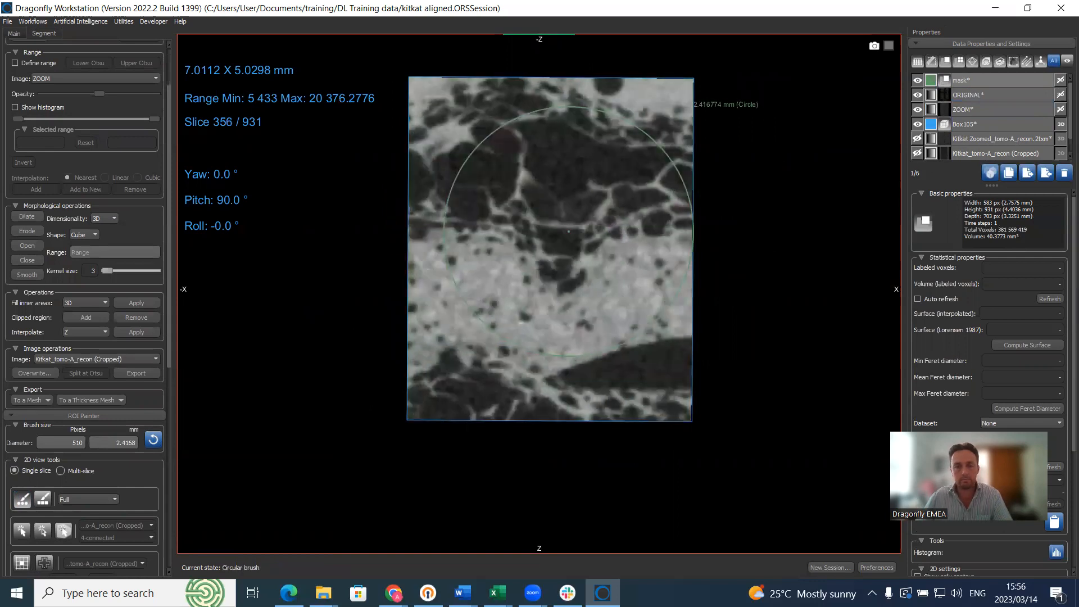
pyautogui.scroll(-20, 574, 232)
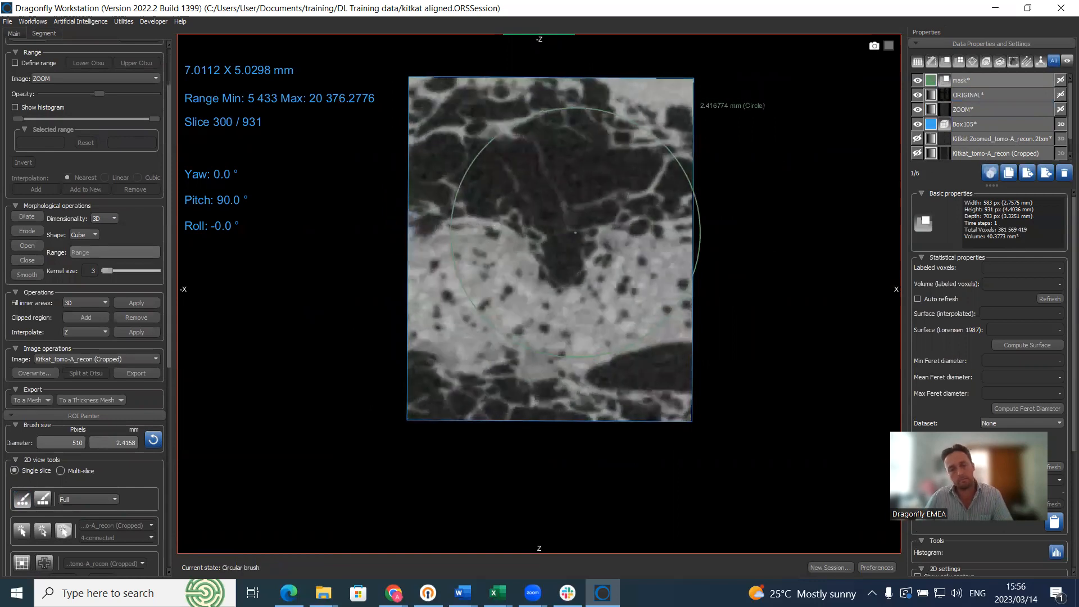
pyautogui.scroll(-8, 572, 233)
pyautogui.moveTo(436, 130)
pyautogui.keyDown('ctrl'); pyautogui.mouseDown()
pyautogui.moveTo(590, 133)
pyautogui.moveTo(612, 156)
pyautogui.moveTo(614, 320)
pyautogui.moveTo(586, 414)
pyautogui.moveTo(453, 414)
pyautogui.moveTo(451, 307)
pyautogui.mouseUp(); pyautogui.keyUp('ctrl')
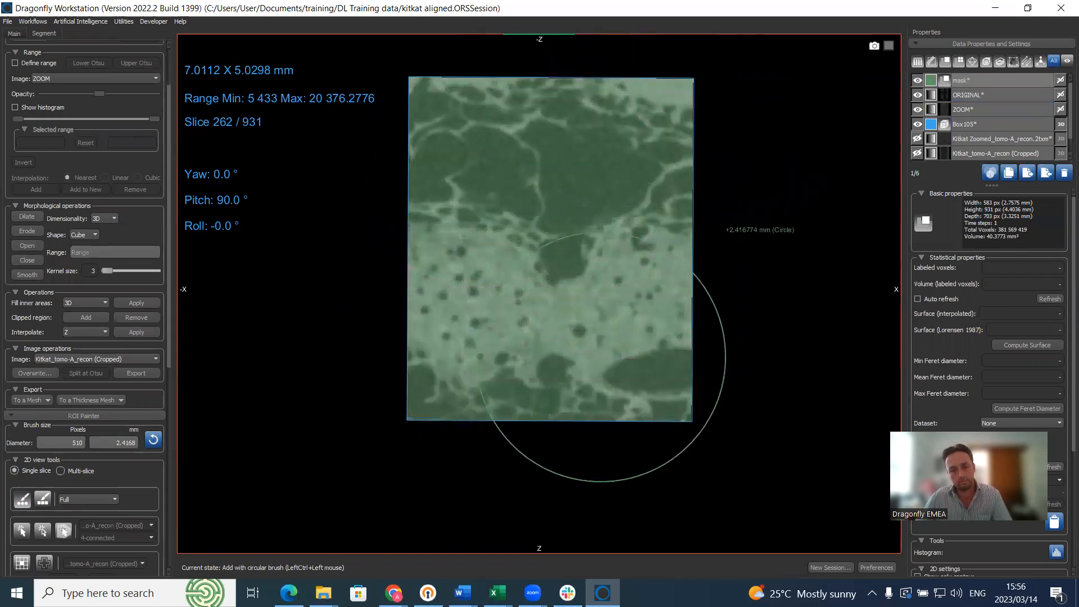
pyautogui.scroll(-16, 590, 334)
pyautogui.scroll(-20, 591, 333)
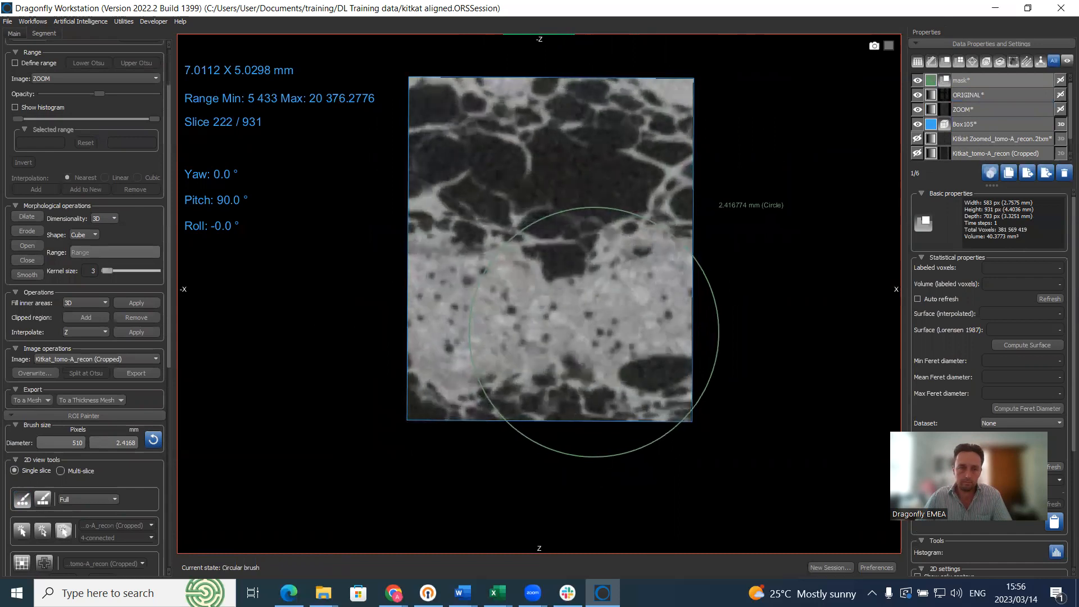
pyautogui.moveTo(477, 182)
pyautogui.keyDown('ctrl'); pyautogui.mouseDown()
pyautogui.moveTo(495, 144)
pyautogui.moveTo(556, 129)
pyautogui.moveTo(618, 147)
pyautogui.moveTo(619, 169)
pyautogui.mouseUp(); pyautogui.keyUp('ctrl')
pyautogui.moveTo(618, 230)
pyautogui.keyDown('ctrl'); pyautogui.mouseDown()
pyautogui.moveTo(617, 402)
pyautogui.moveTo(477, 402)
pyautogui.moveTo(478, 322)
pyautogui.mouseUp(); pyautogui.keyUp('ctrl')
# Step: Paint the mask over slices 135 and 68
pyautogui.scroll(-20, 511, 316)
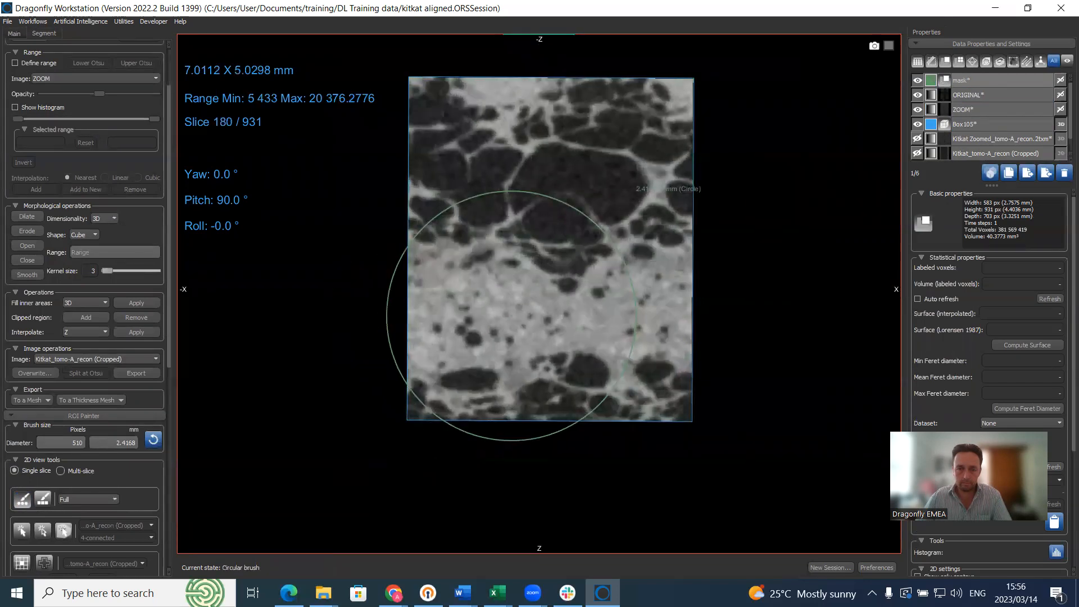
pyautogui.scroll(-11, 512, 316)
pyautogui.moveTo(458, 181)
pyautogui.keyDown('ctrl'); pyautogui.mouseDown()
pyautogui.moveTo(562, 113)
pyautogui.moveTo(629, 166)
pyautogui.moveTo(731, 149)
pyautogui.moveTo(612, 292)
pyautogui.moveTo(596, 393)
pyautogui.moveTo(513, 339)
pyautogui.moveTo(429, 406)
pyautogui.moveTo(477, 410)
pyautogui.mouseUp(); pyautogui.keyUp('ctrl')
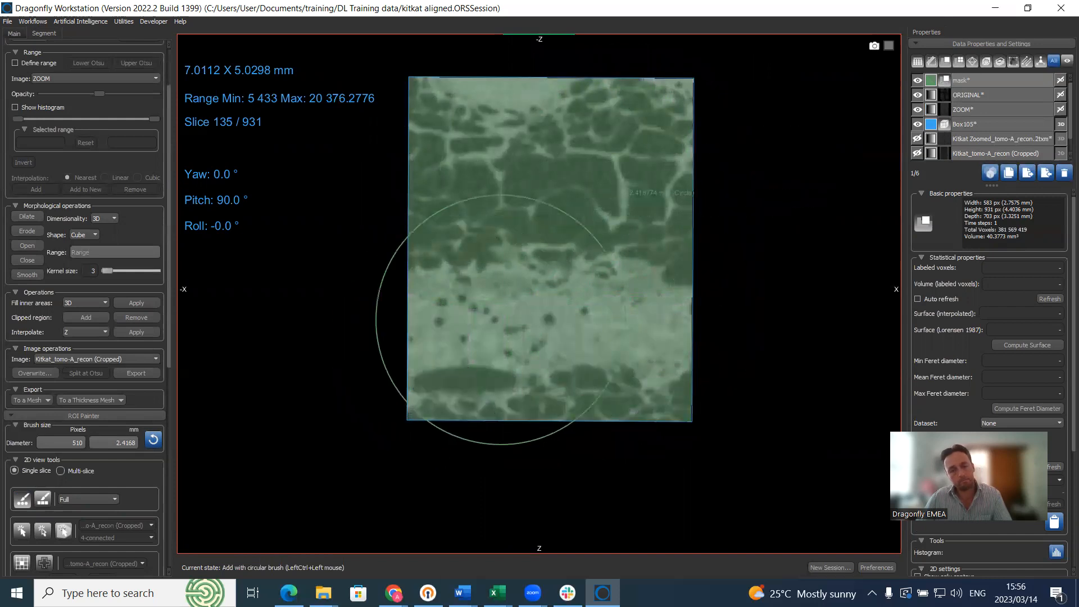
pyautogui.scroll(-20, 477, 408)
pyautogui.scroll(-20, 502, 319)
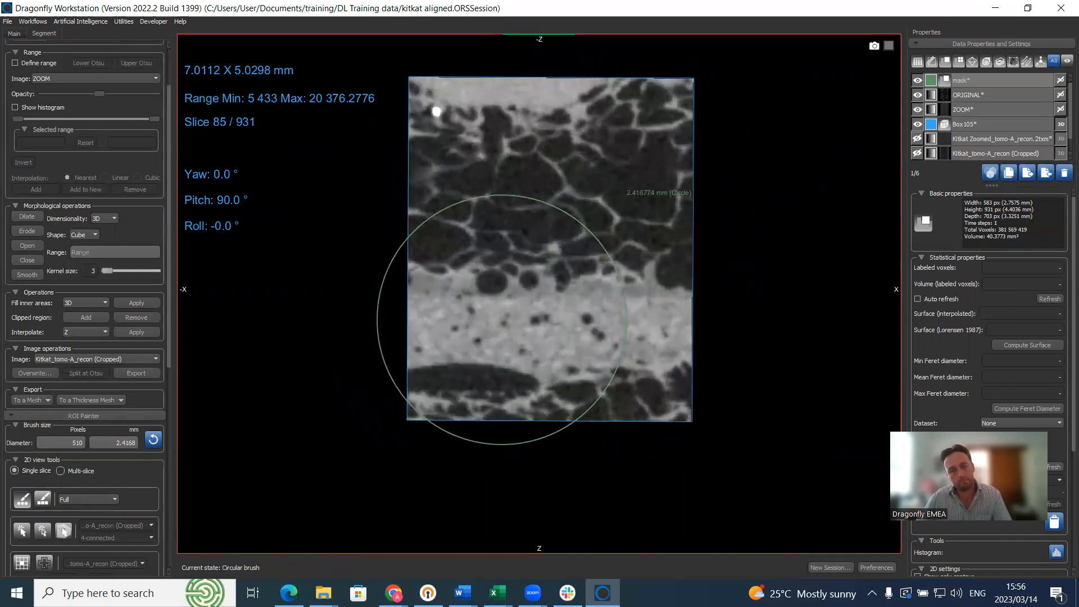
pyautogui.moveTo(452, 162)
pyautogui.keyDown('ctrl'); pyautogui.mouseDown()
pyautogui.moveTo(520, 172)
pyautogui.moveTo(638, 133)
pyautogui.moveTo(632, 342)
pyautogui.moveTo(484, 390)
pyautogui.moveTo(437, 338)
pyautogui.moveTo(461, 334)
pyautogui.mouseUp(); pyautogui.keyUp('ctrl')
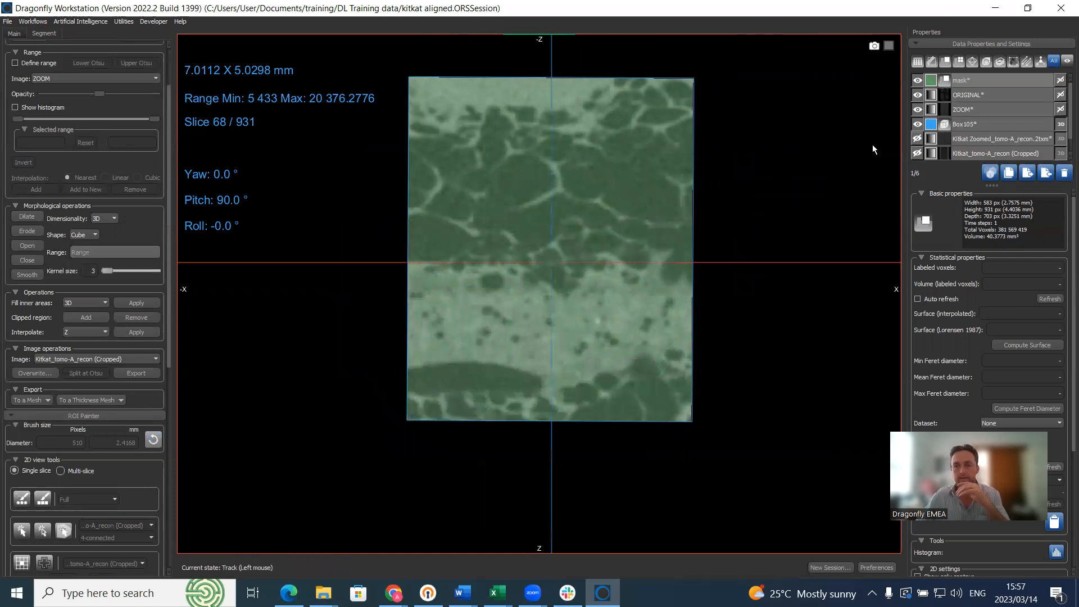
# Step: Select ZOOM and start a new model in the Deep Learning Tool
pyautogui.click(980, 108)
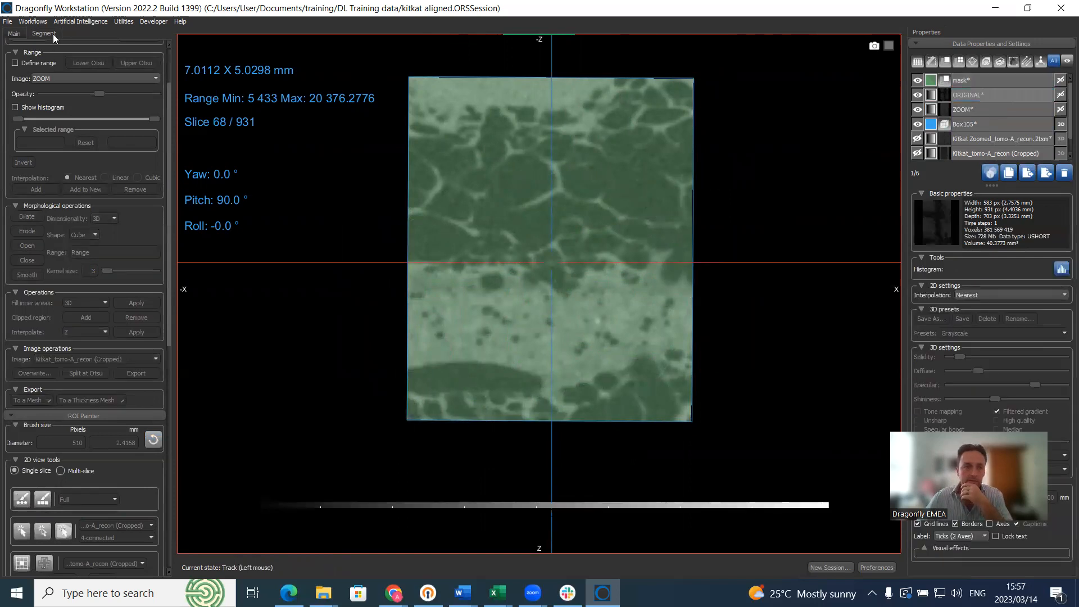
pyautogui.click(81, 22)
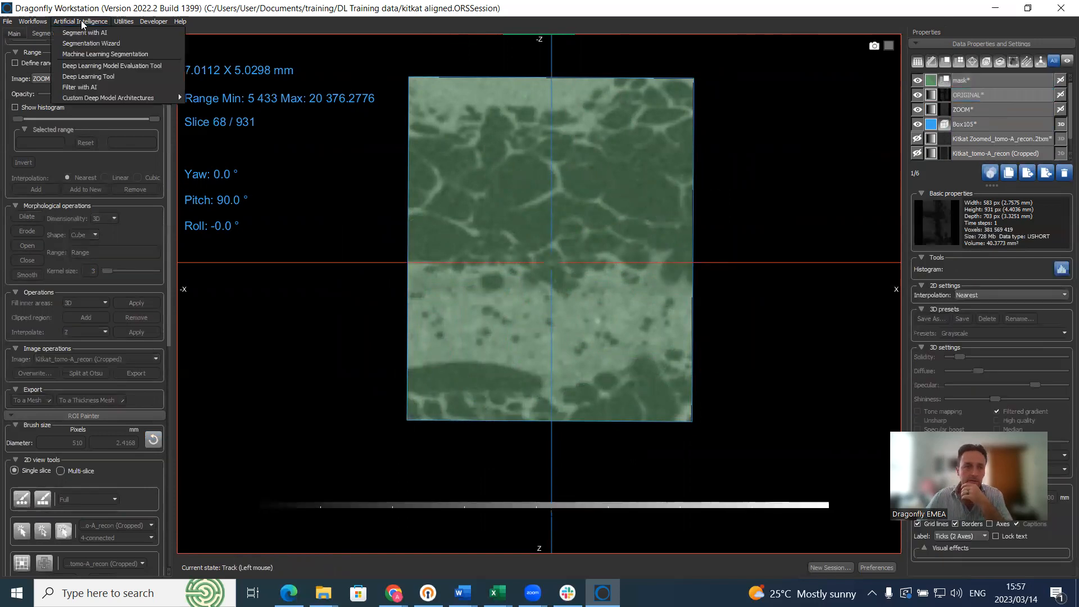
pyautogui.click(88, 77)
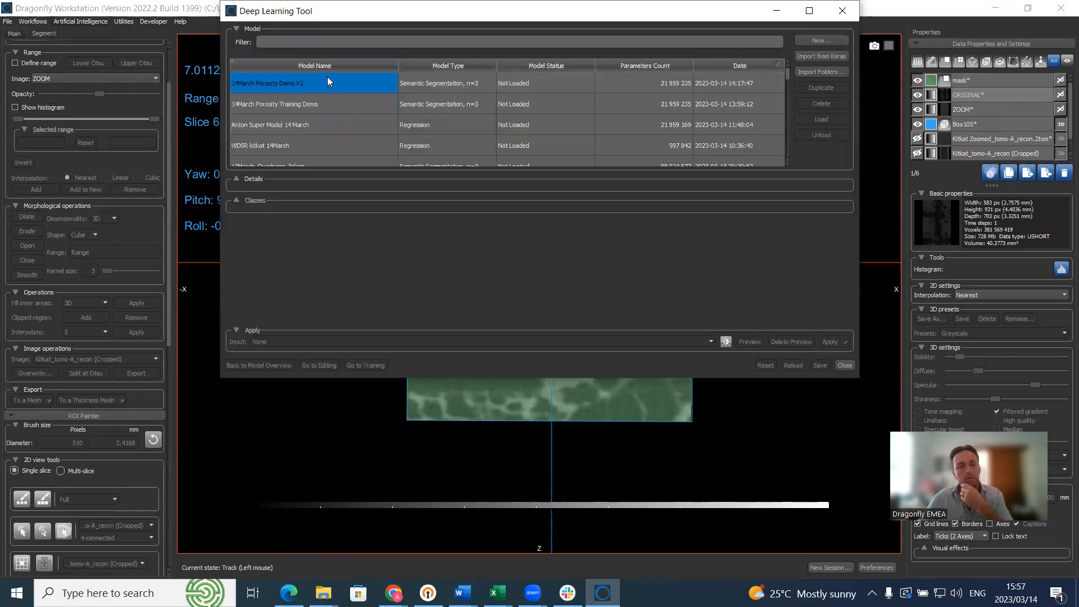
pyautogui.click(825, 41)
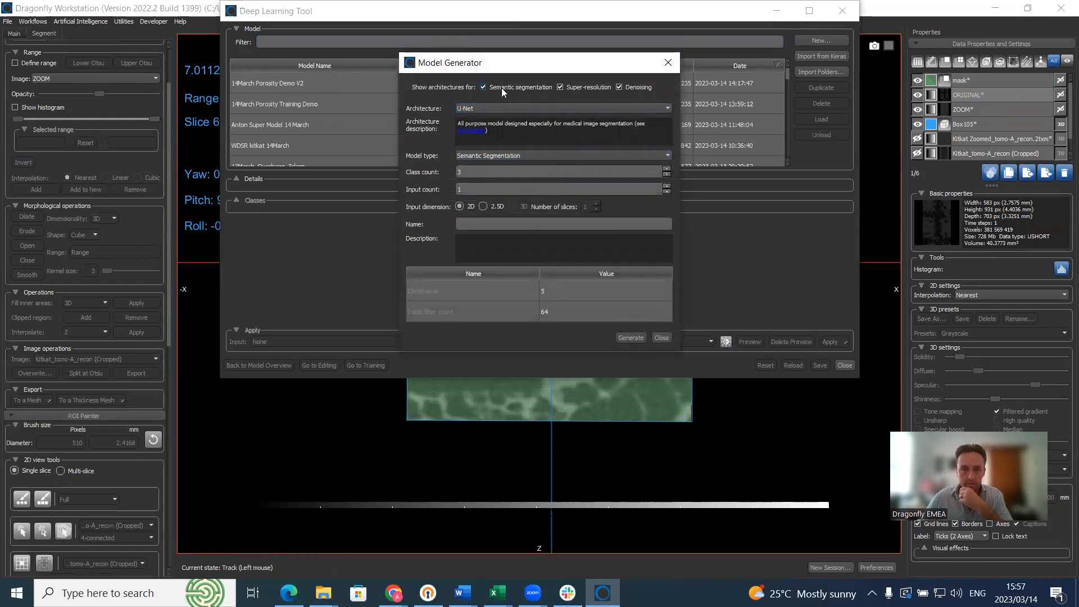
# Step: Generate a 2.5D (3-slice) U-Net super-resolution regression model named DEMO SR 14MARCH
pyautogui.click(484, 88)
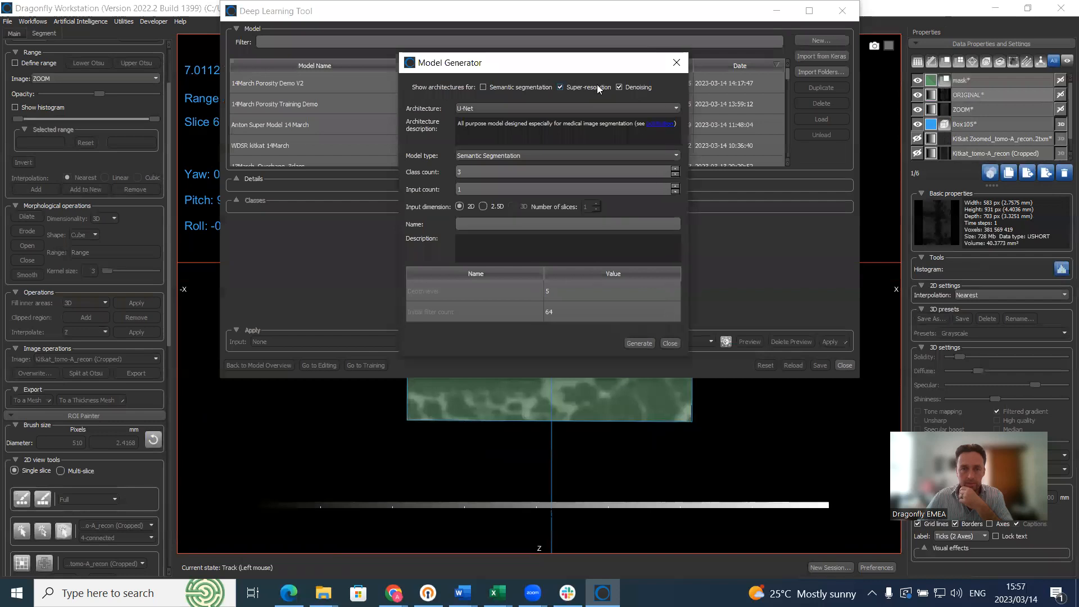
pyautogui.click(619, 87)
pyautogui.click(533, 110)
pyautogui.click(533, 109)
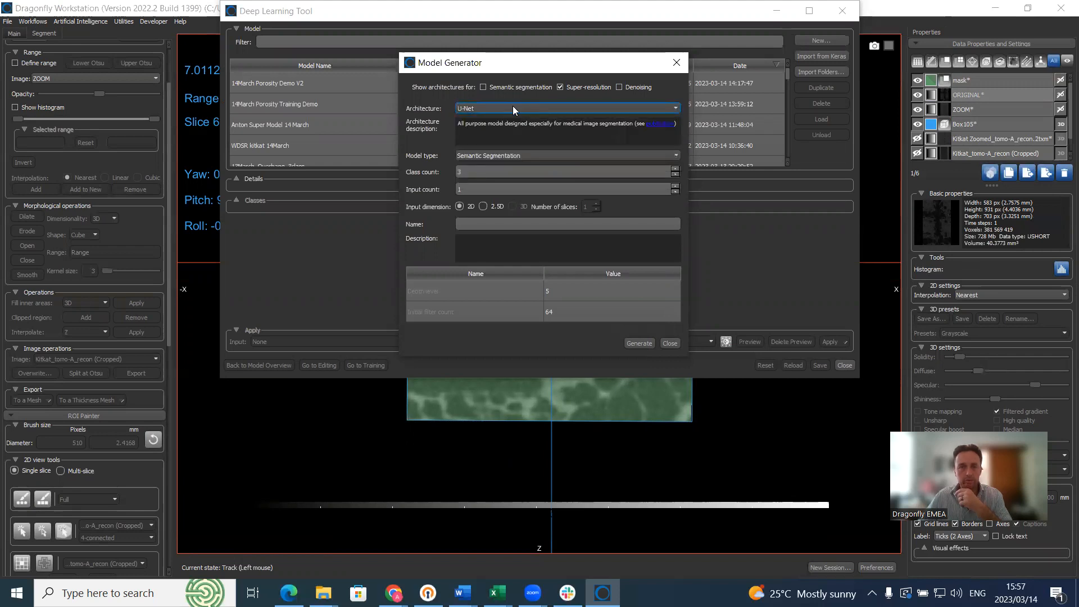
pyautogui.click(521, 156)
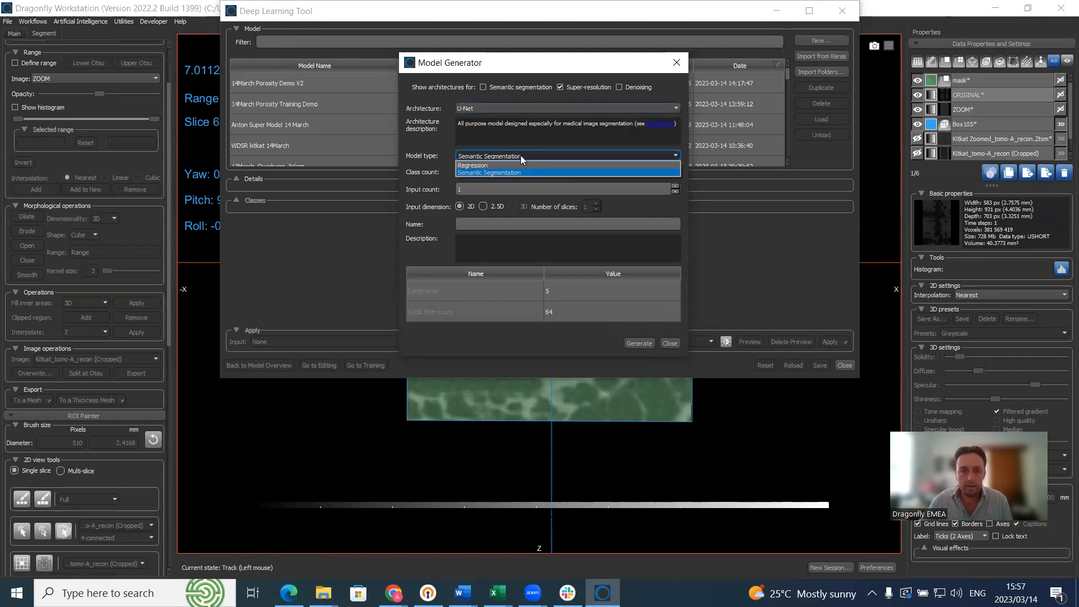
pyautogui.click(487, 165)
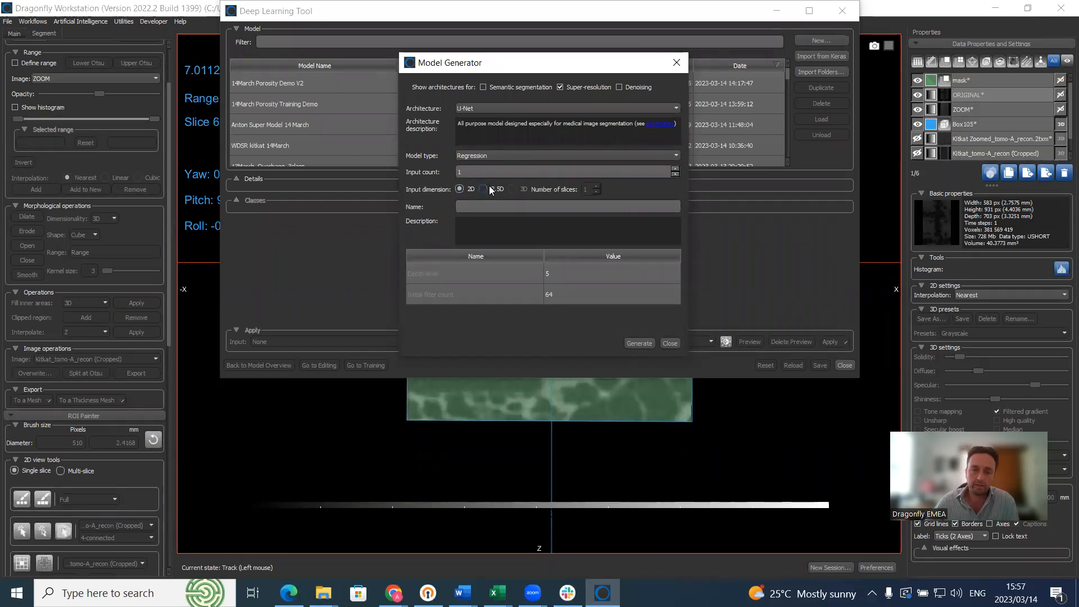
pyautogui.click(482, 189)
pyautogui.click(506, 207)
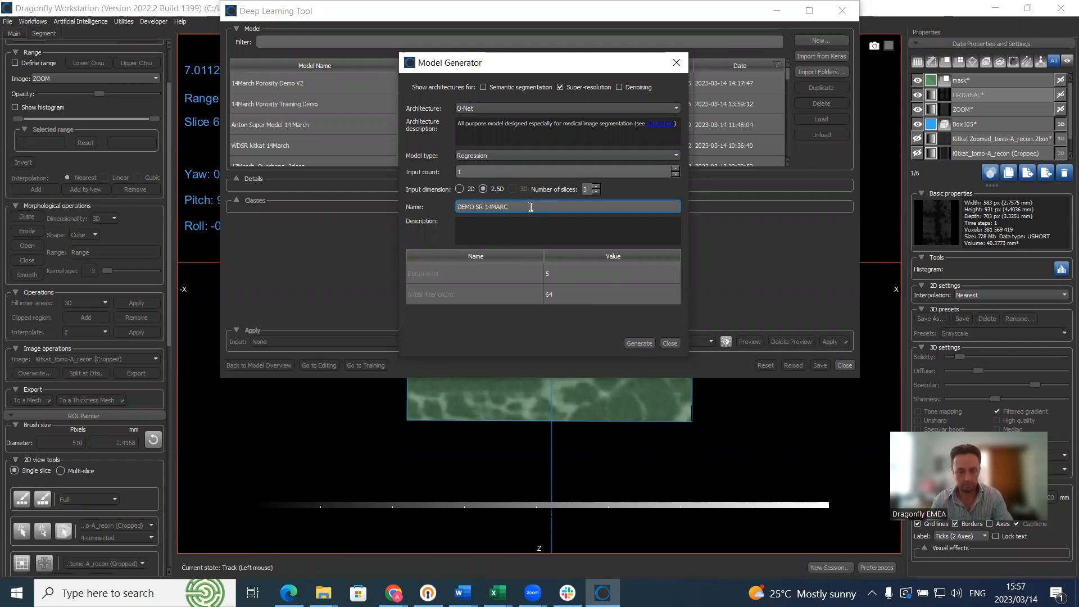
pyautogui.press('Return')
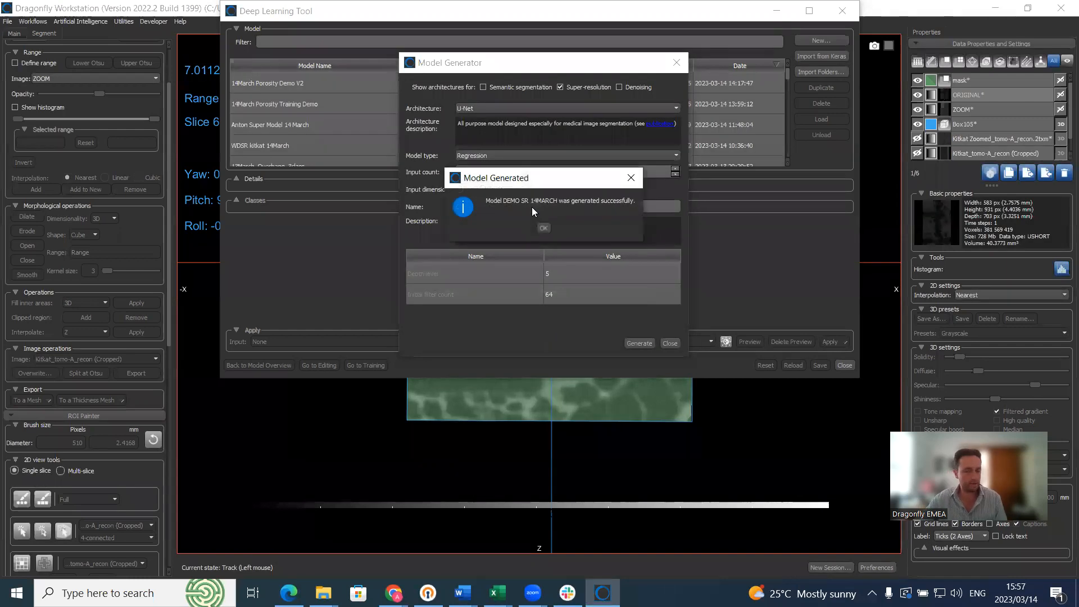
pyautogui.click(545, 227)
pyautogui.click(669, 343)
pyautogui.click(393, 82)
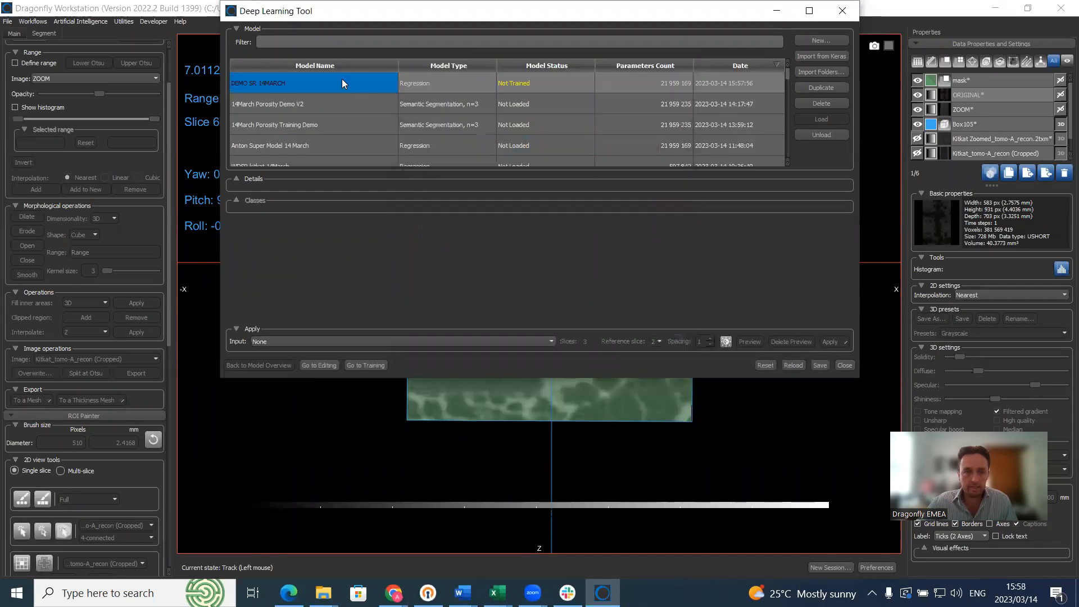
# Step: Pair ORIGINAL as input, ZOOM as output and mask as mask, with augmentation at 5
pyautogui.click(372, 366)
pyautogui.click(448, 82)
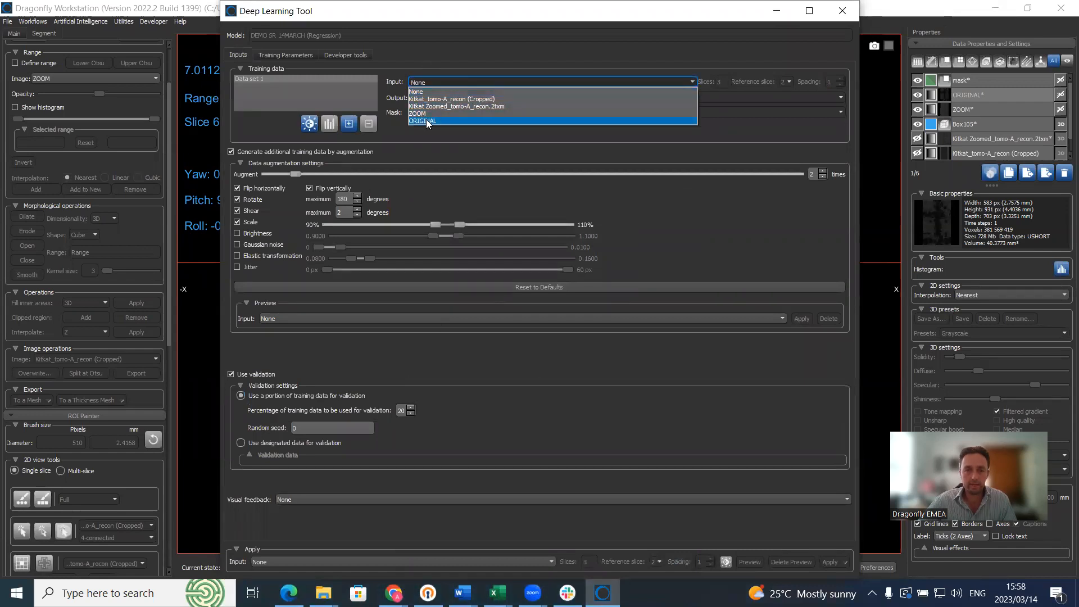
pyautogui.click(427, 120)
pyautogui.click(431, 98)
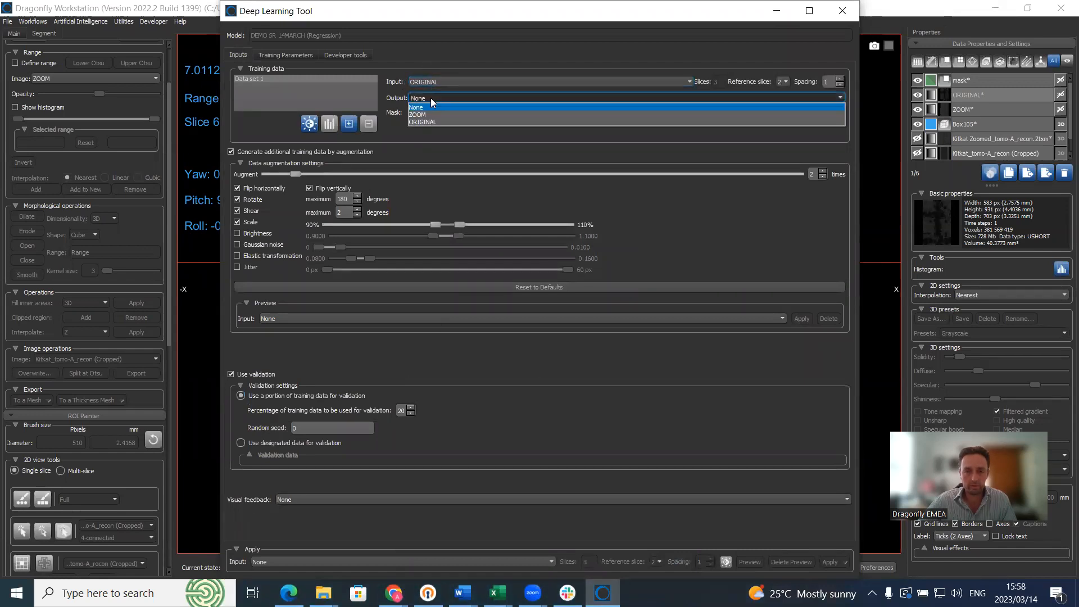
pyautogui.click(425, 115)
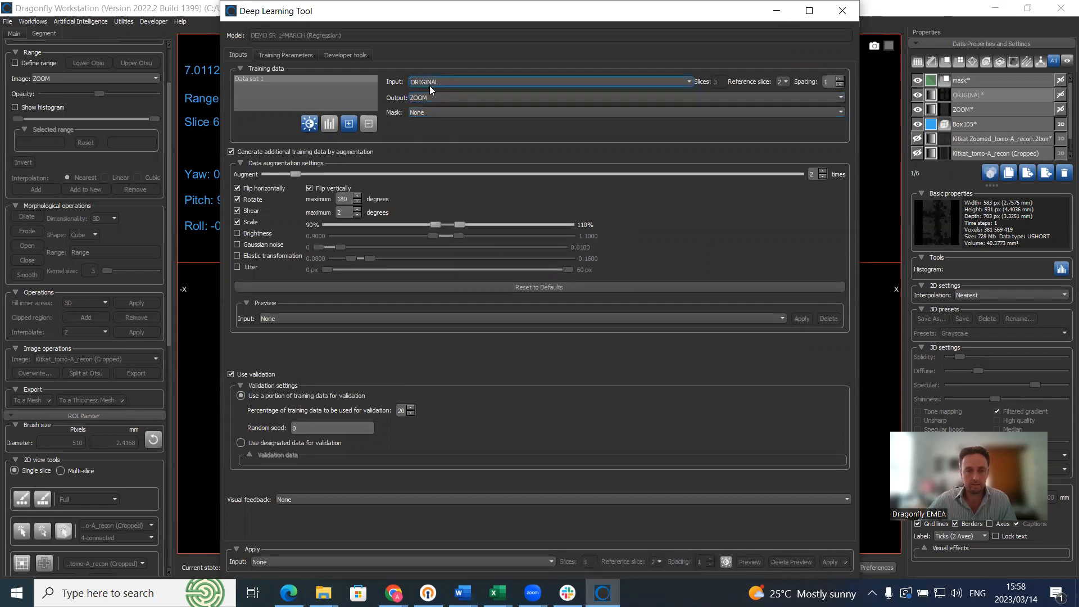
pyautogui.click(444, 112)
pyautogui.click(421, 128)
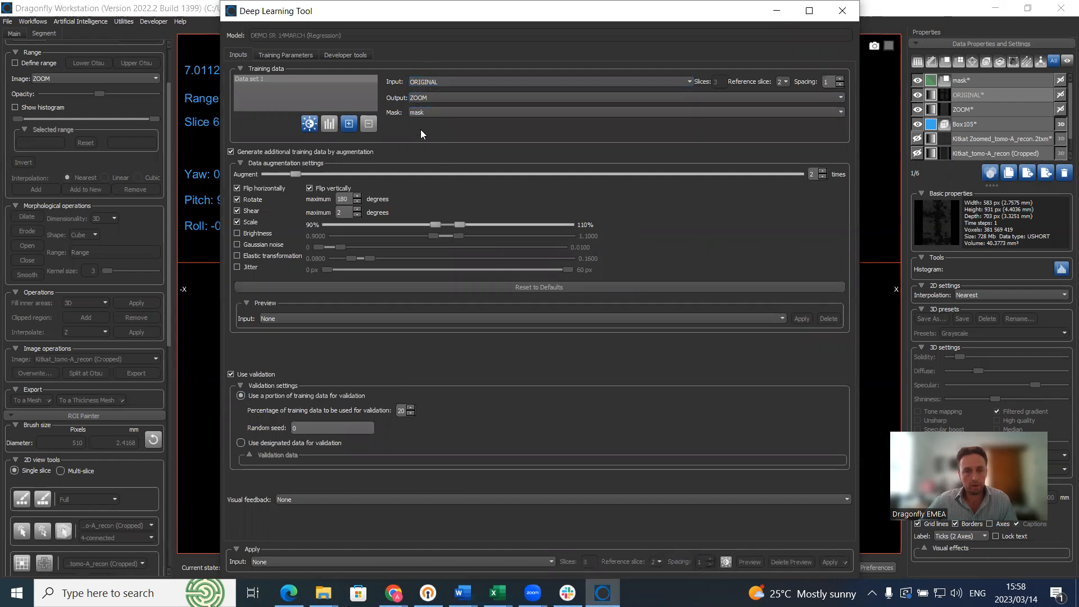
pyautogui.moveTo(295, 174); pyautogui.dragTo(411, 175)
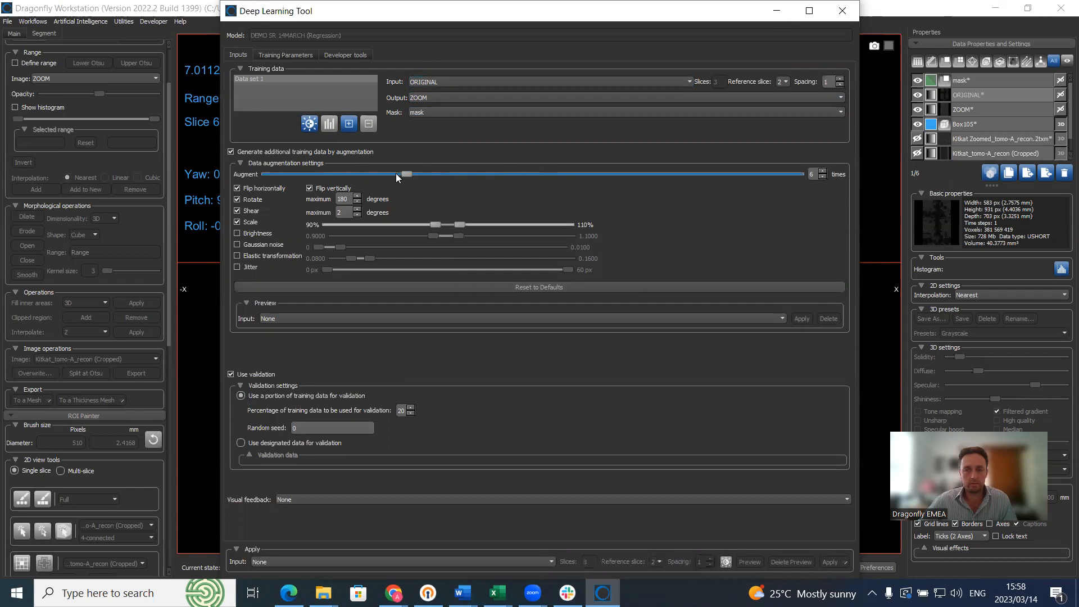
pyautogui.moveTo(390, 175); pyautogui.dragTo(389, 173)
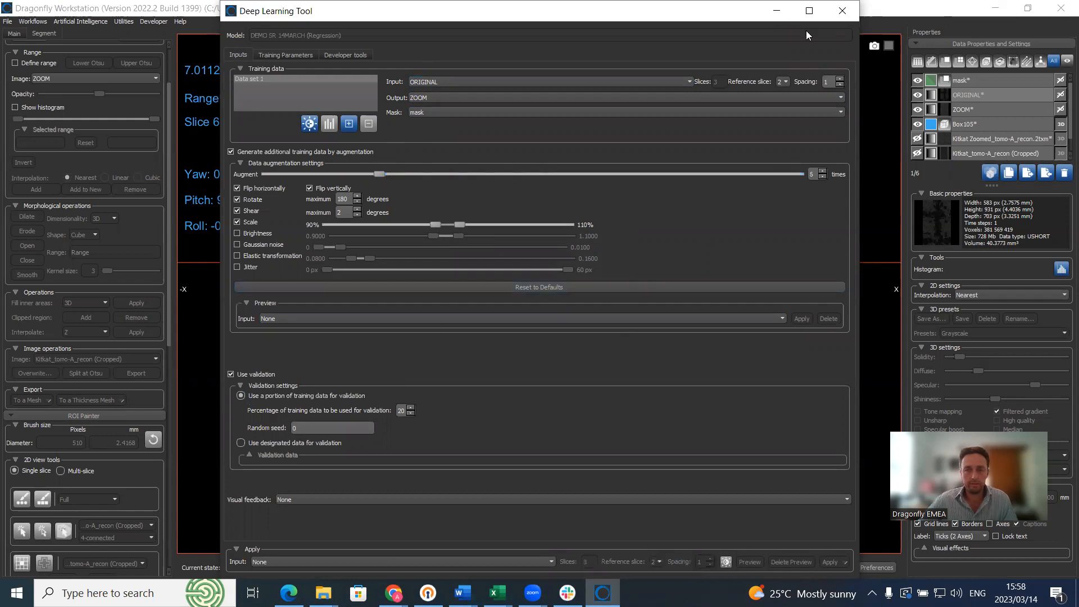
pyautogui.click(809, 10)
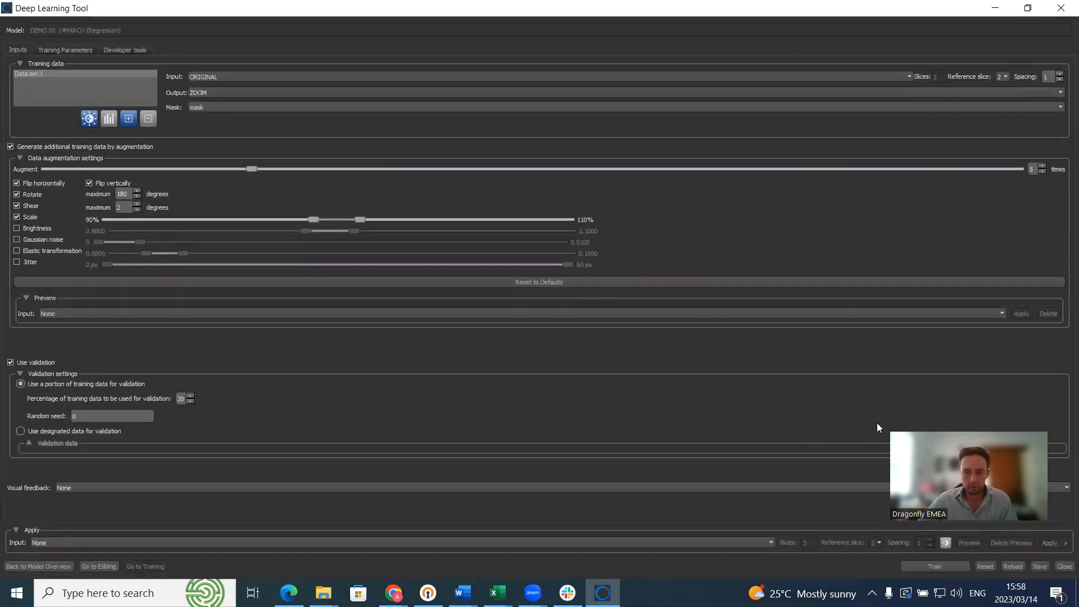
# Step: Leave visual feedback at None and move the restored training window aside to reveal the slice
pyautogui.click(241, 488)
pyautogui.click(242, 497)
pyautogui.click(1028, 8)
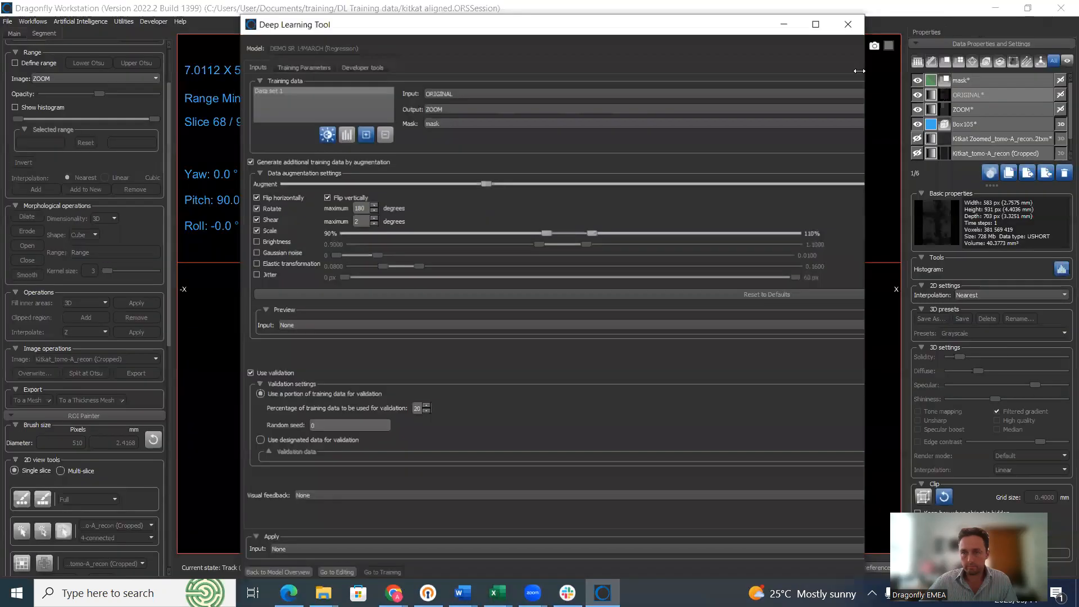
pyautogui.moveTo(635, 12); pyautogui.dragTo(841, 19)
pyautogui.moveTo(407, 204); pyautogui.dragTo(319, 228, button='middle')
pyautogui.scroll(-20, 289, 240)
pyautogui.scroll(6, 294, 248)
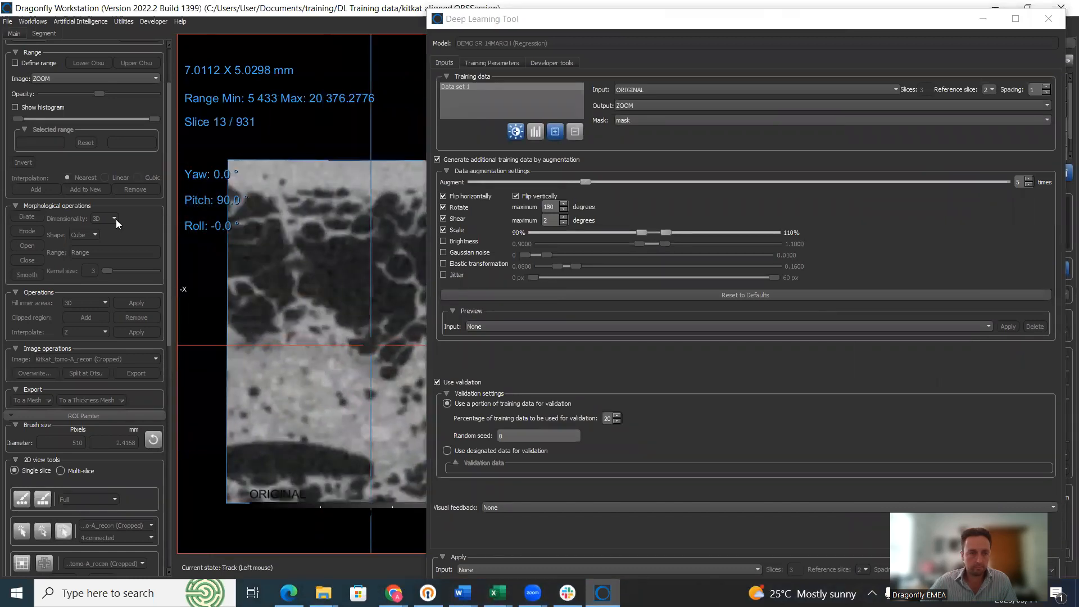
# Step: Level ORIGINAL's contrast from an area of the slice with the Window Leveling area tool
pyautogui.click(14, 34)
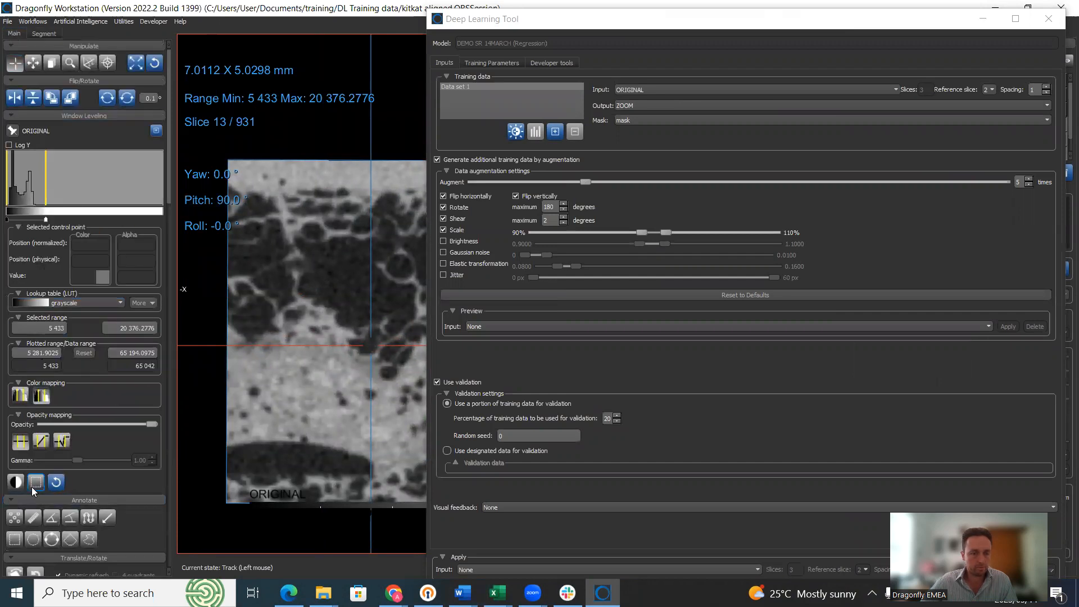
pyautogui.click(36, 484)
pyautogui.moveTo(280, 176); pyautogui.dragTo(386, 267)
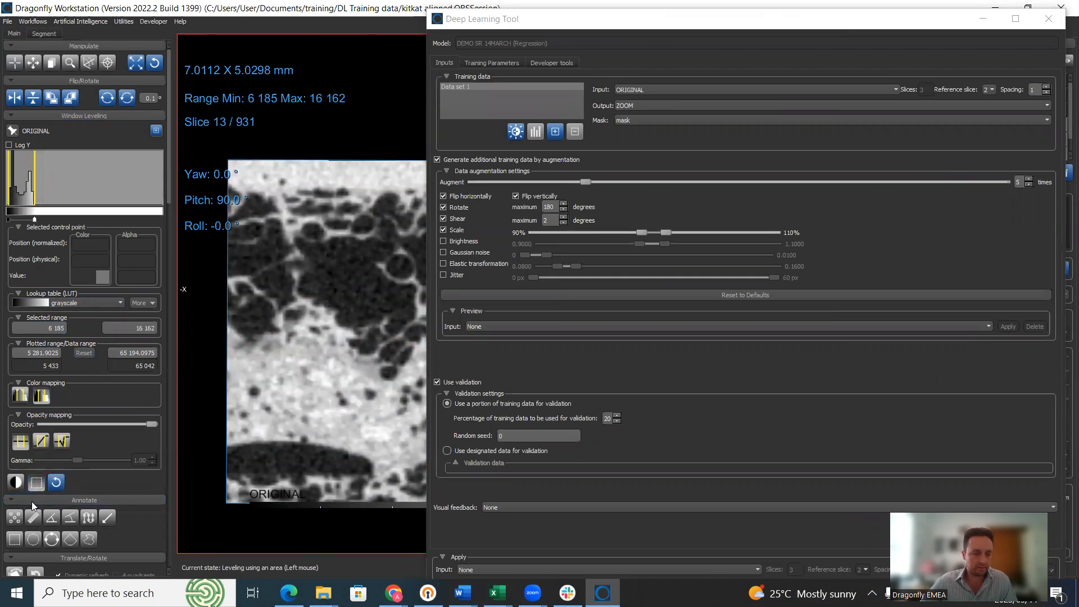
# Step: Draw rectangle Region117 near the slice's top-left and set it as the visual feedback region
pyautogui.click(15, 540)
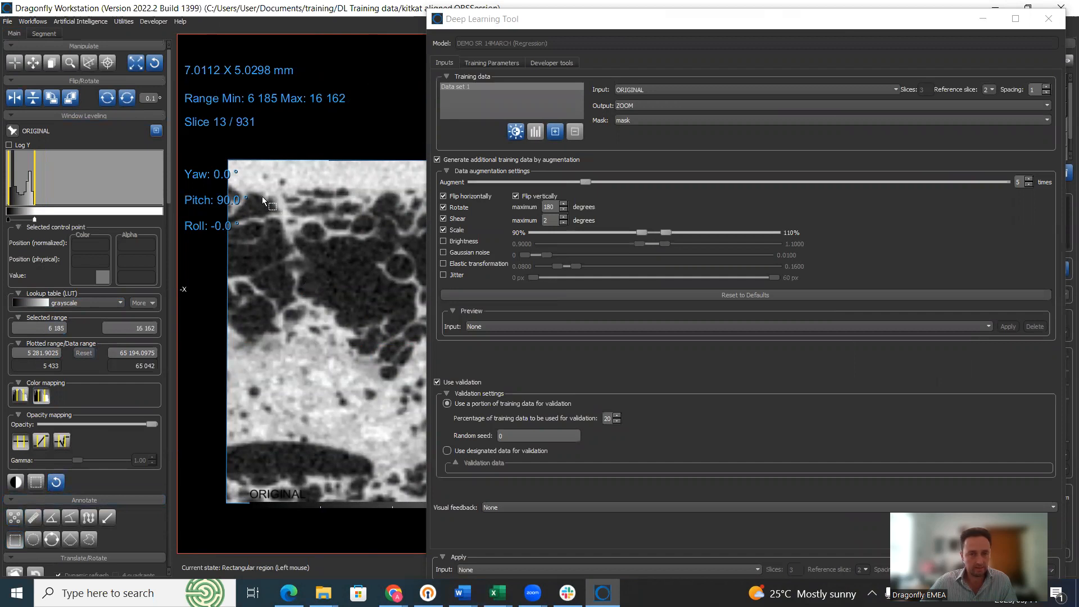
pyautogui.moveTo(267, 176); pyautogui.dragTo(383, 260)
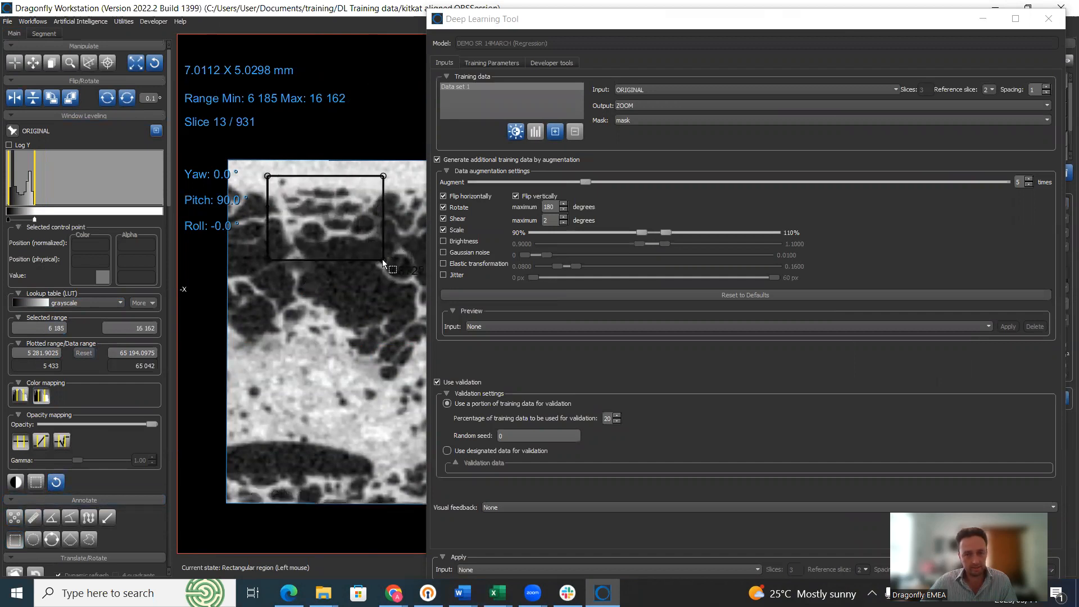
pyautogui.moveTo(688, 23); pyautogui.dragTo(606, 16)
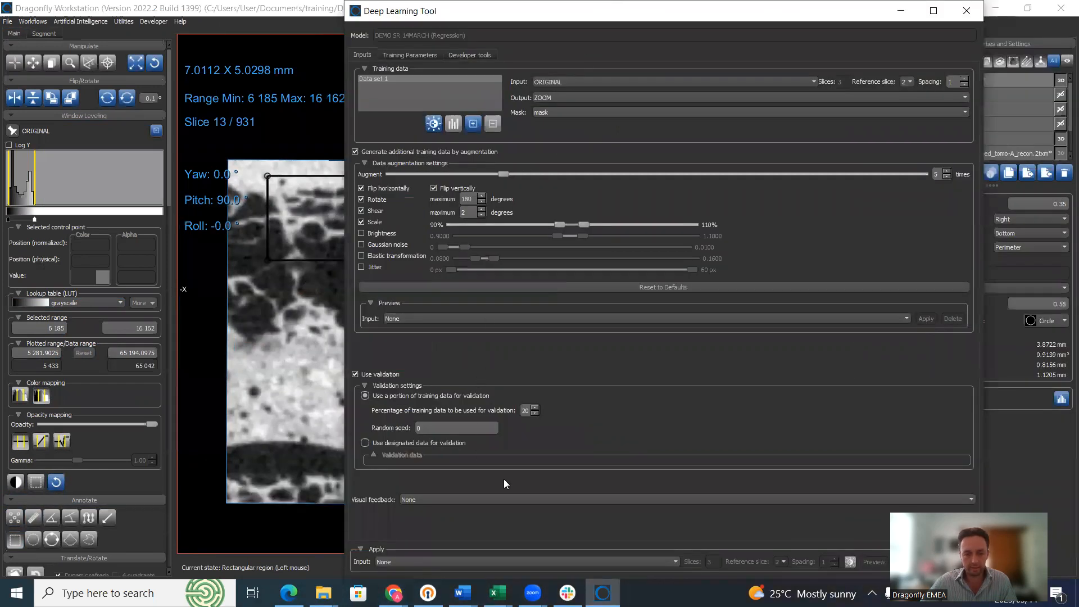
pyautogui.click(511, 499)
pyautogui.click(473, 514)
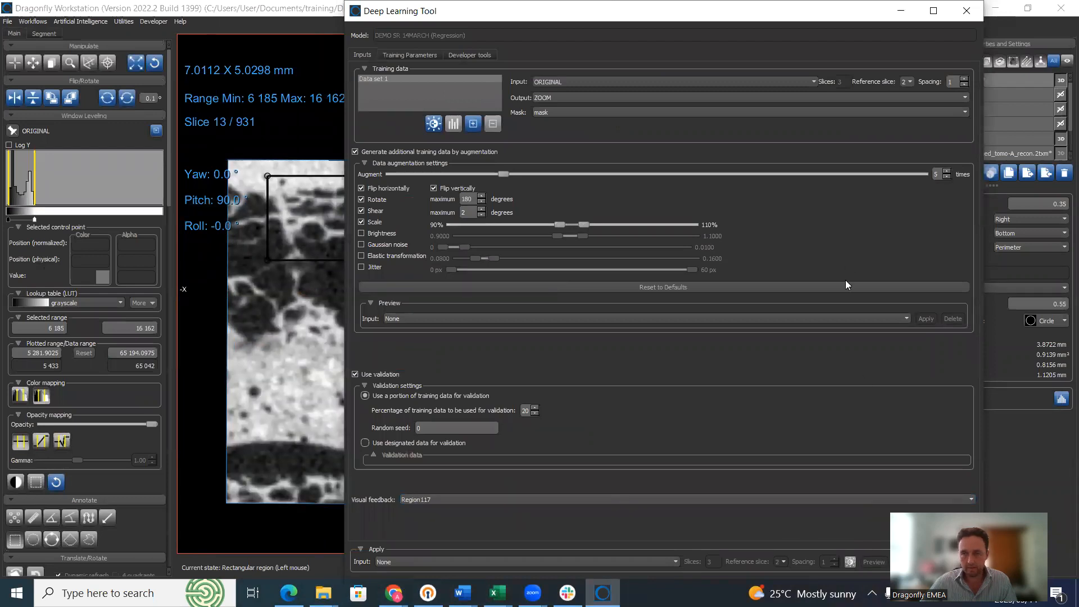
# Step: Start training, dismiss the too-few-patches error, and minimize the Deep Learning Tool
pyautogui.click(933, 11)
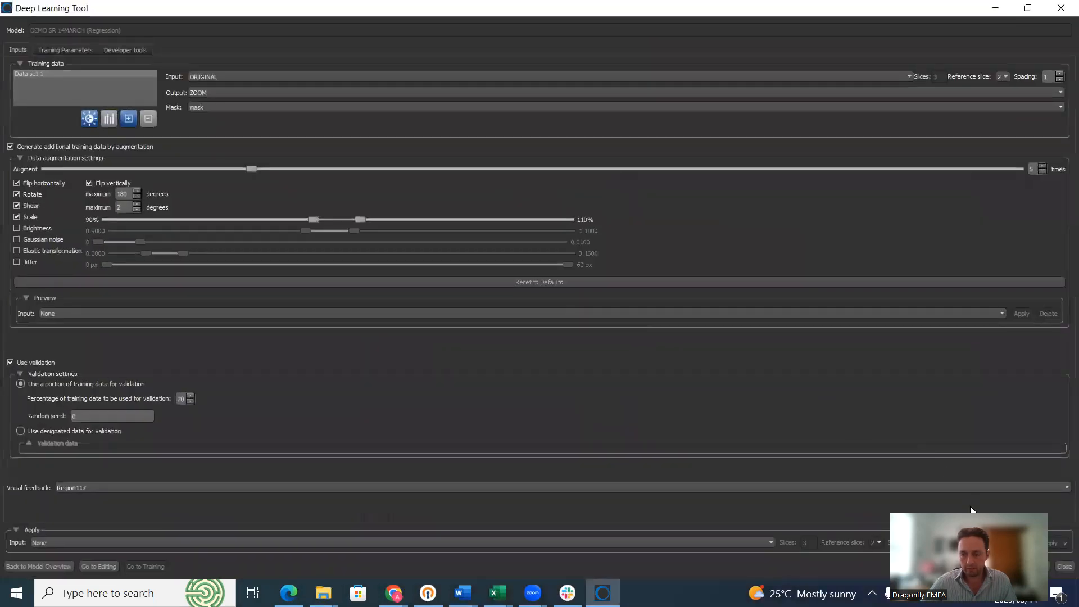
pyautogui.click(945, 568)
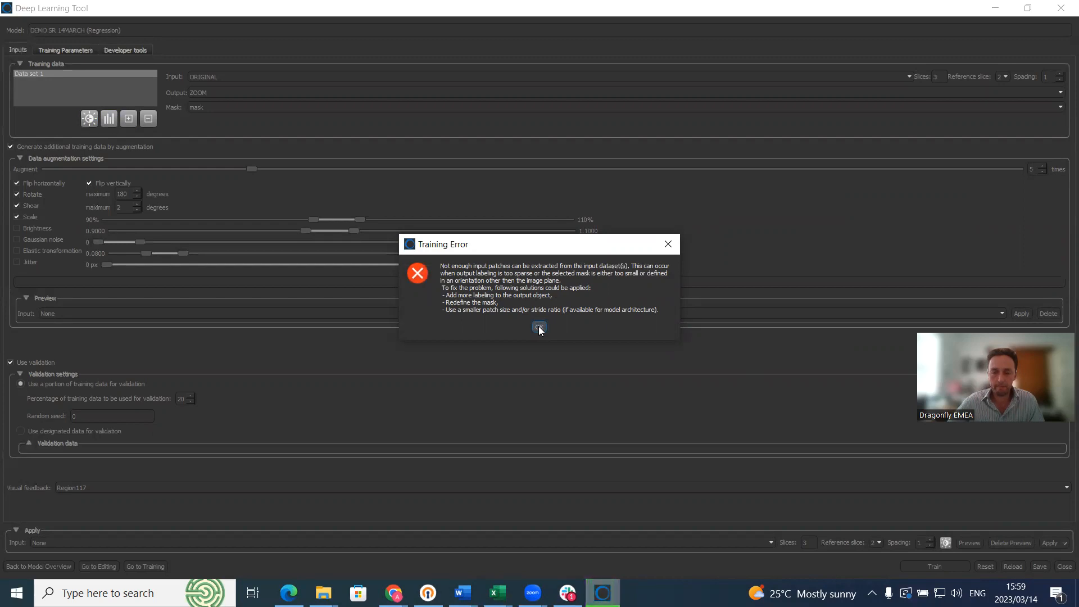
pyautogui.click(539, 329)
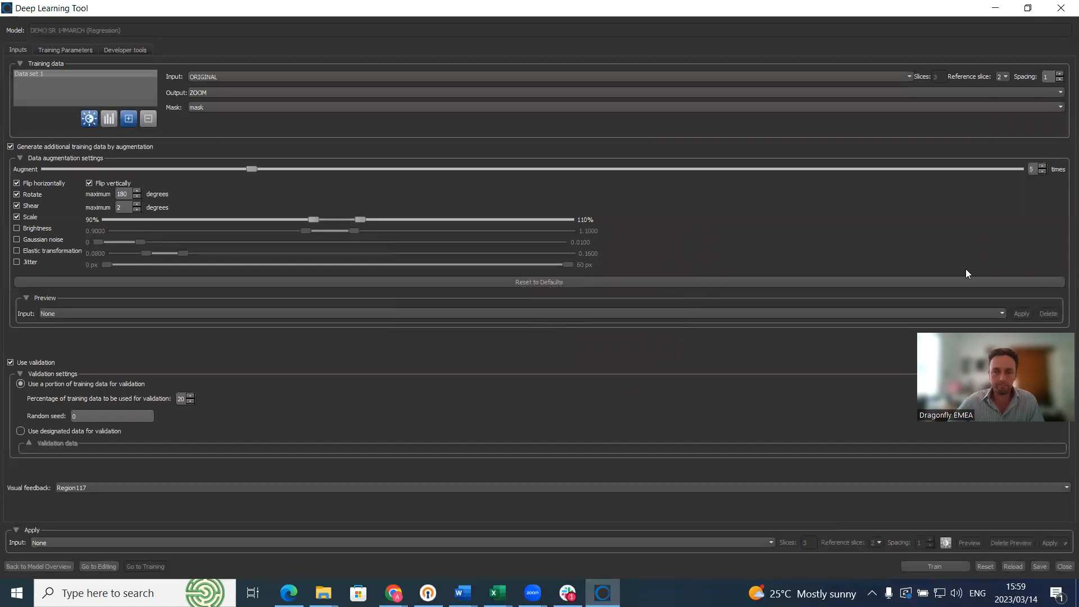
pyautogui.click(1028, 8)
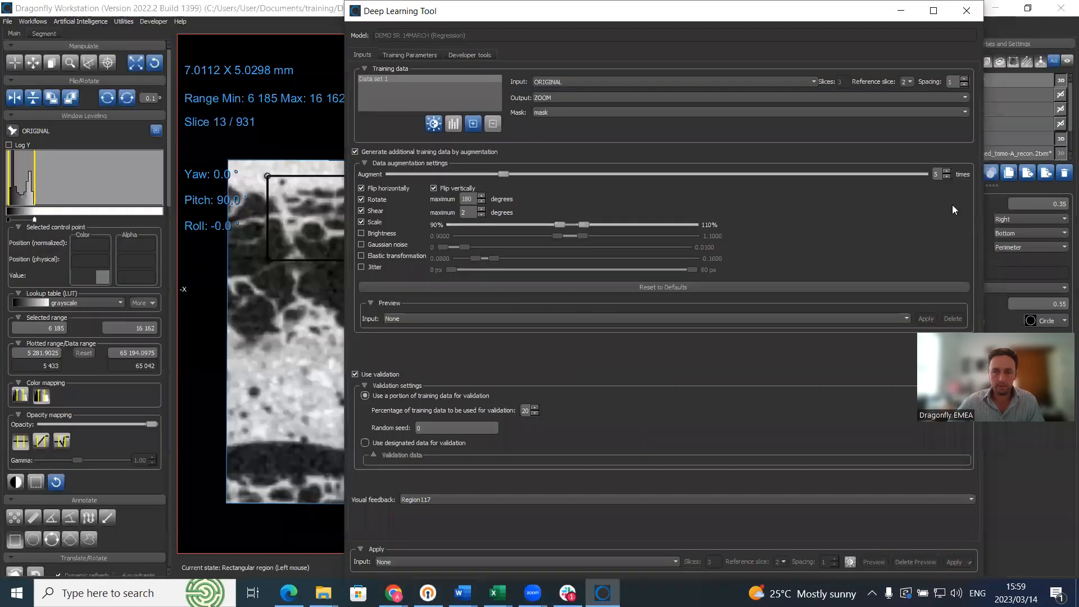
pyautogui.click(899, 11)
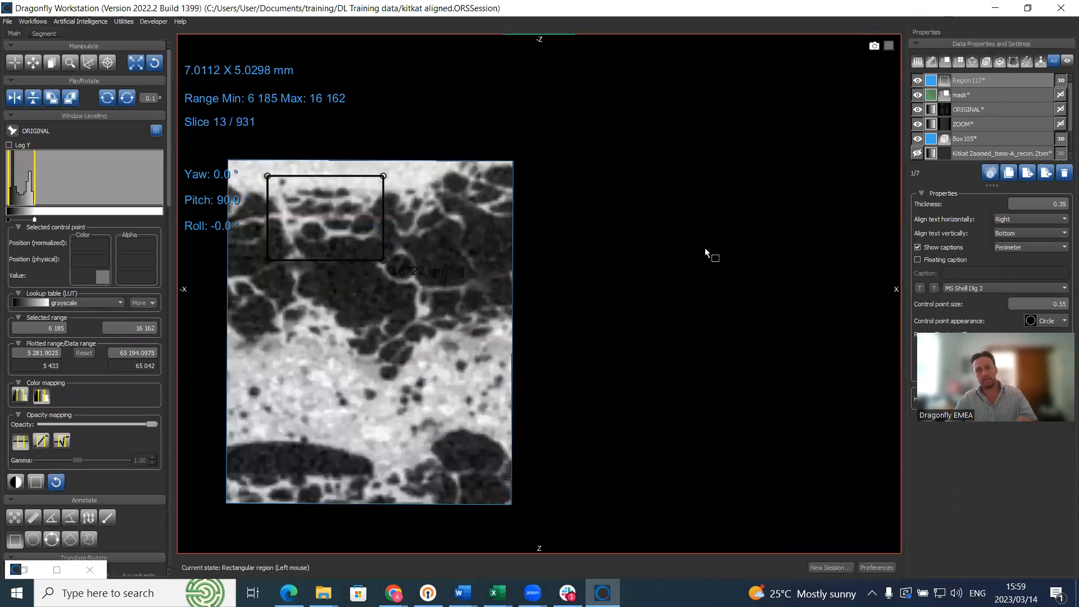
# Step: Select the mask dataset and reorient the enlarged lower-left view to the image plane
pyautogui.click(964, 93)
pyautogui.scroll(-4, 751, 240)
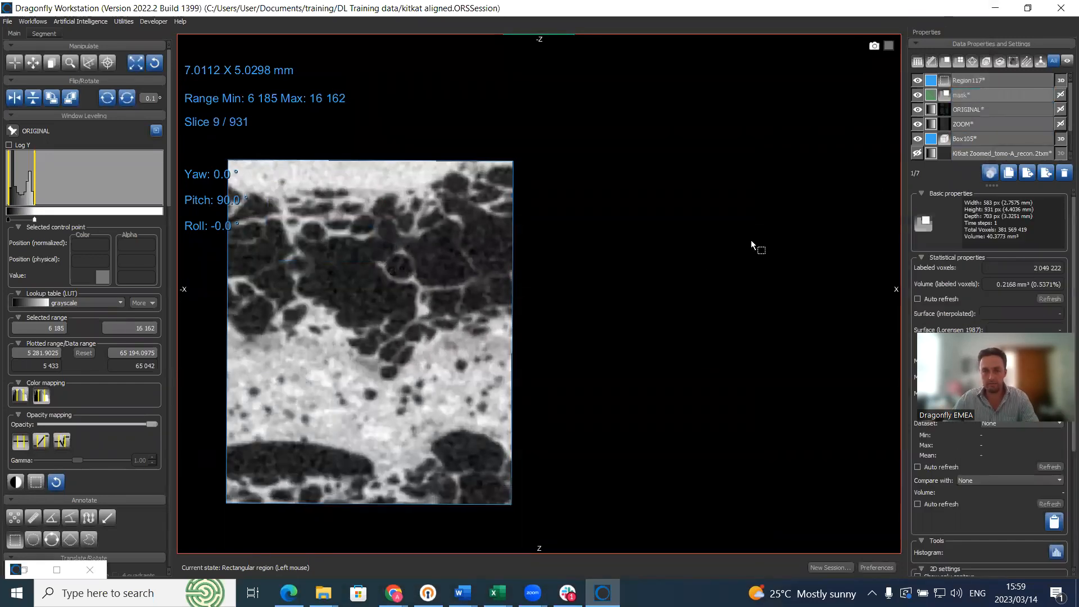
pyautogui.scroll(-8, 752, 240)
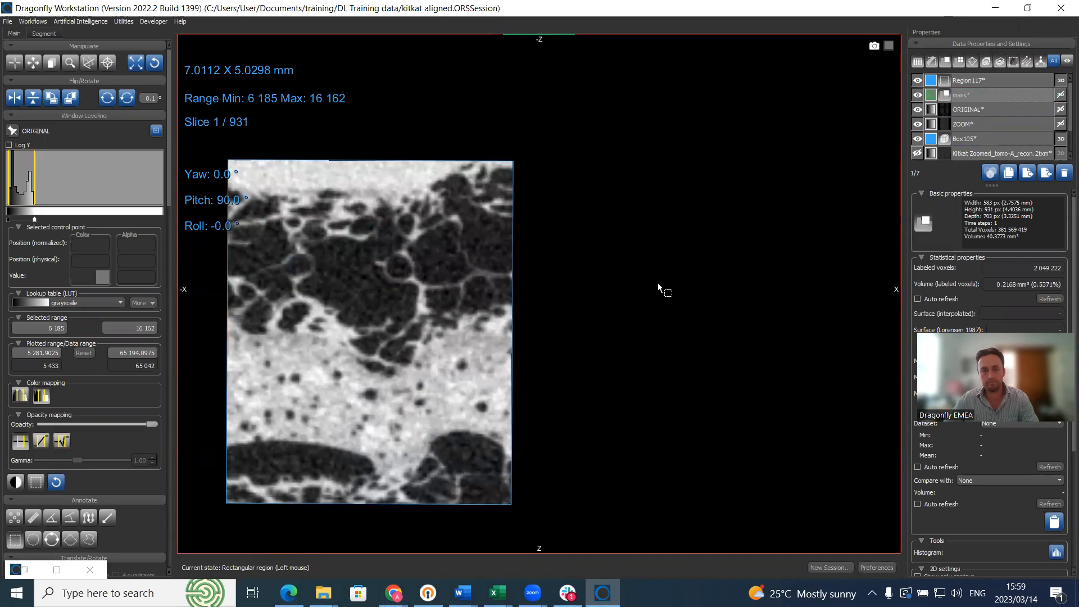
pyautogui.scroll(20, 667, 282)
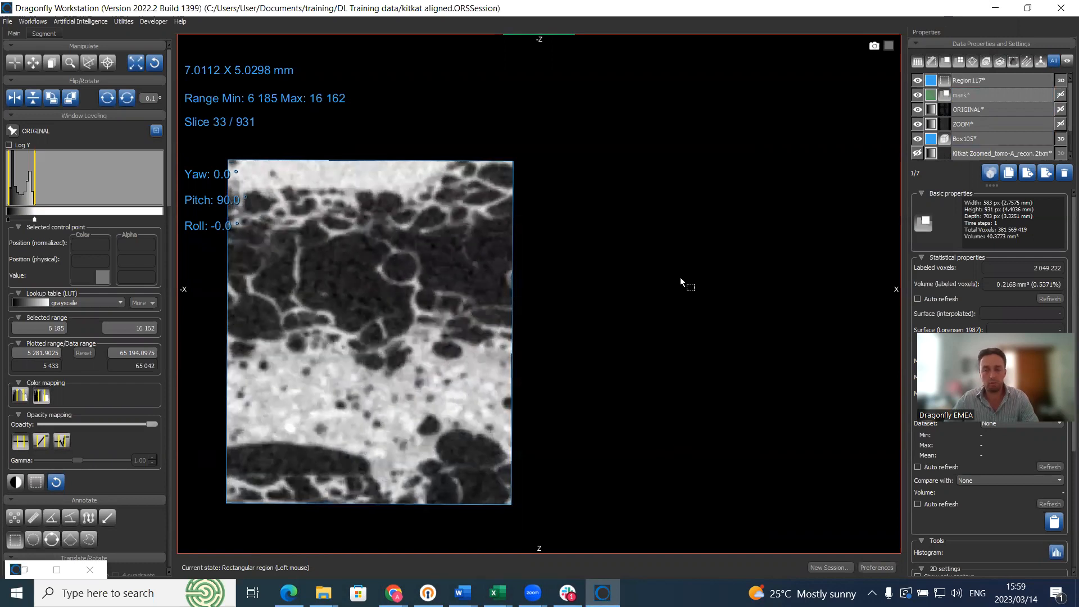
pyautogui.scroll(20, 680, 279)
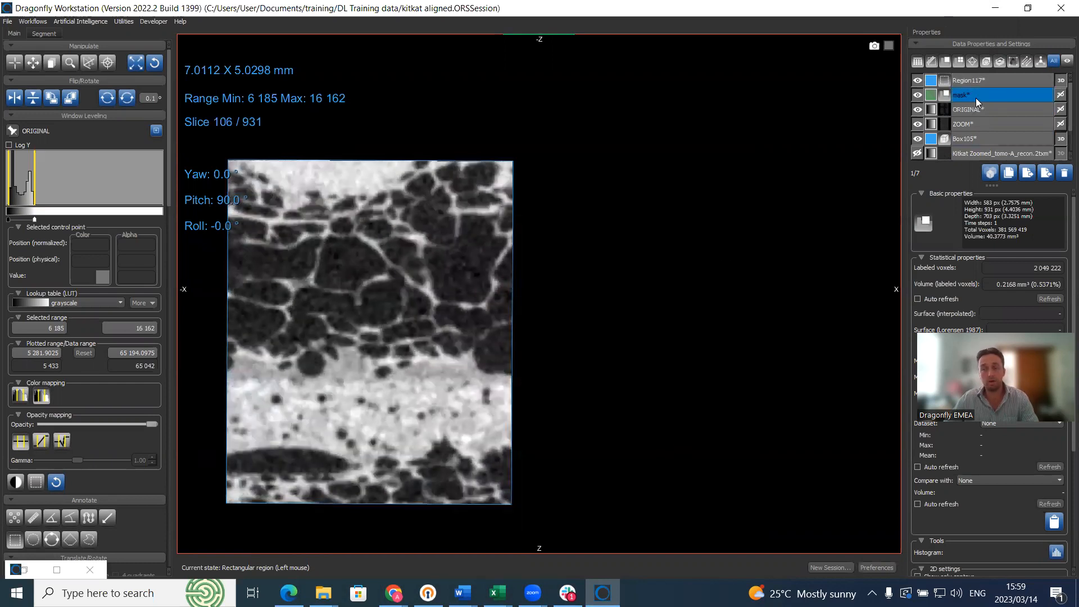
pyautogui.doubleClick(726, 217)
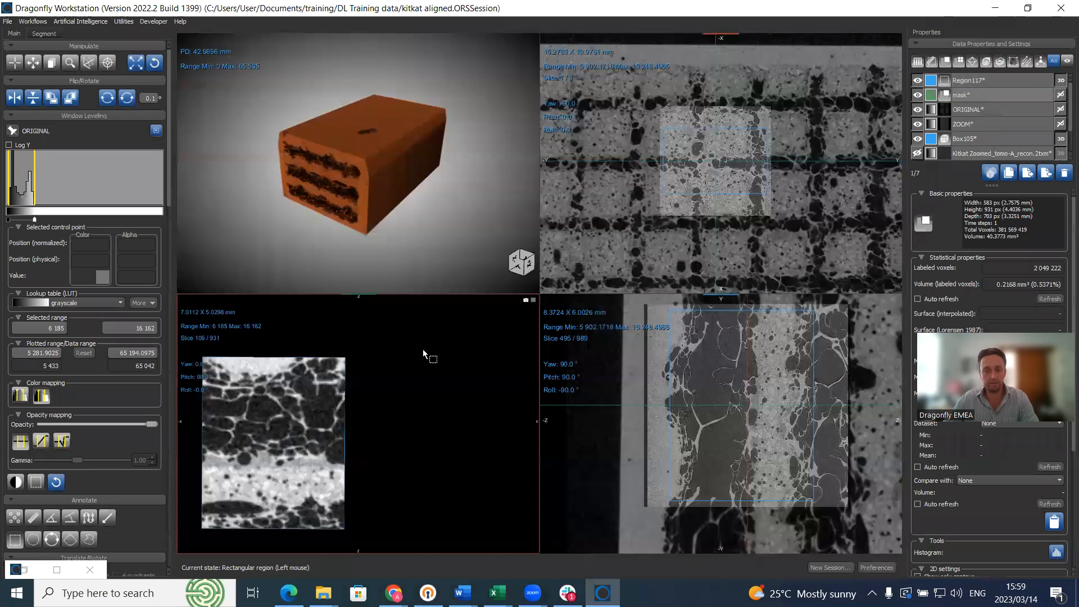
pyautogui.doubleClick(424, 349)
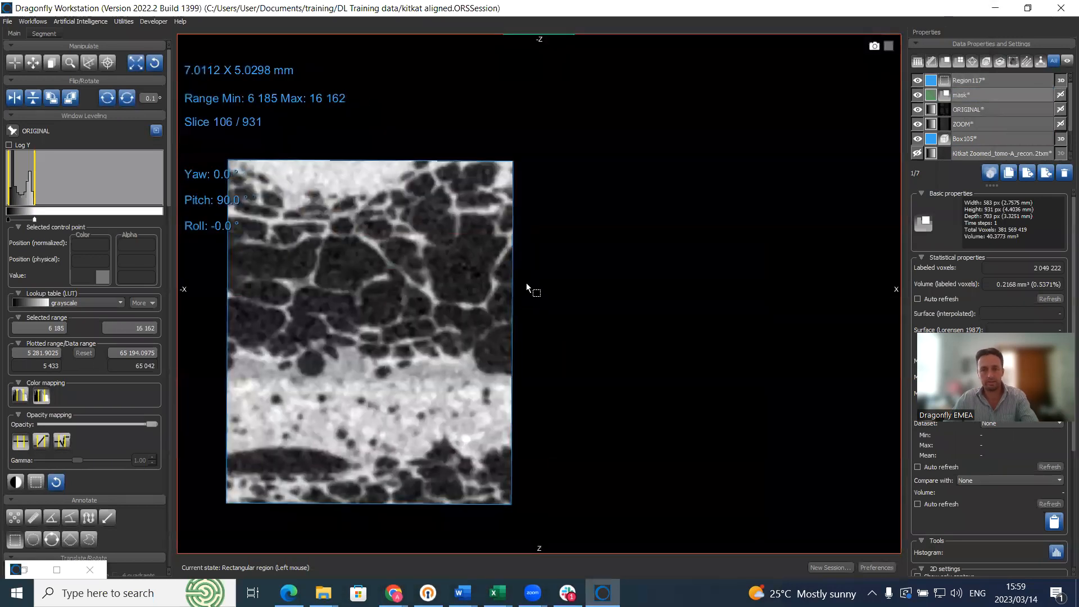
pyautogui.doubleClick(616, 256)
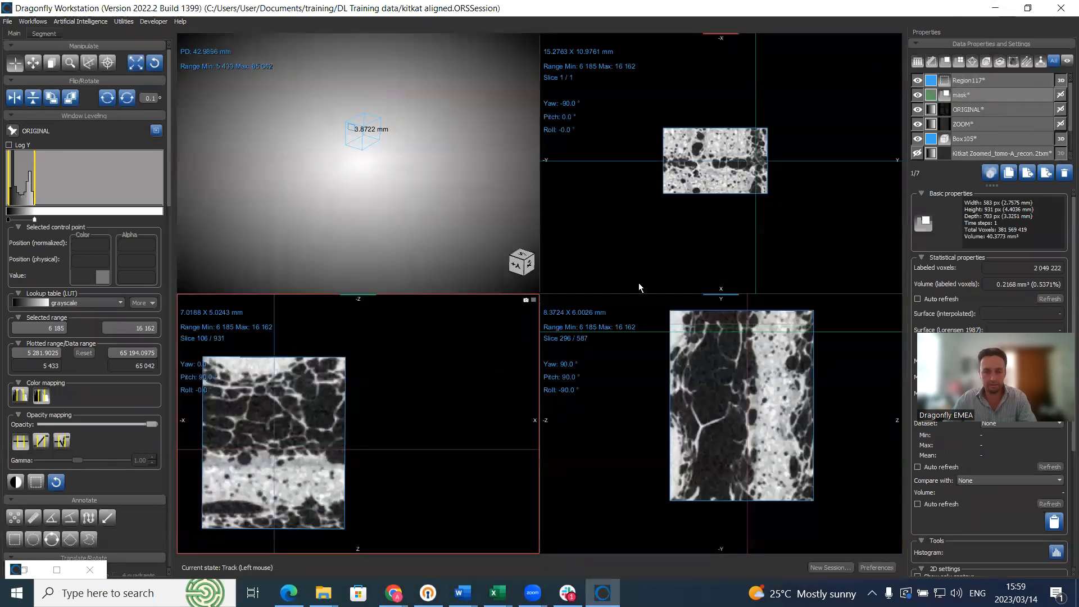
pyautogui.doubleClick(496, 338)
pyautogui.rightClick(587, 251)
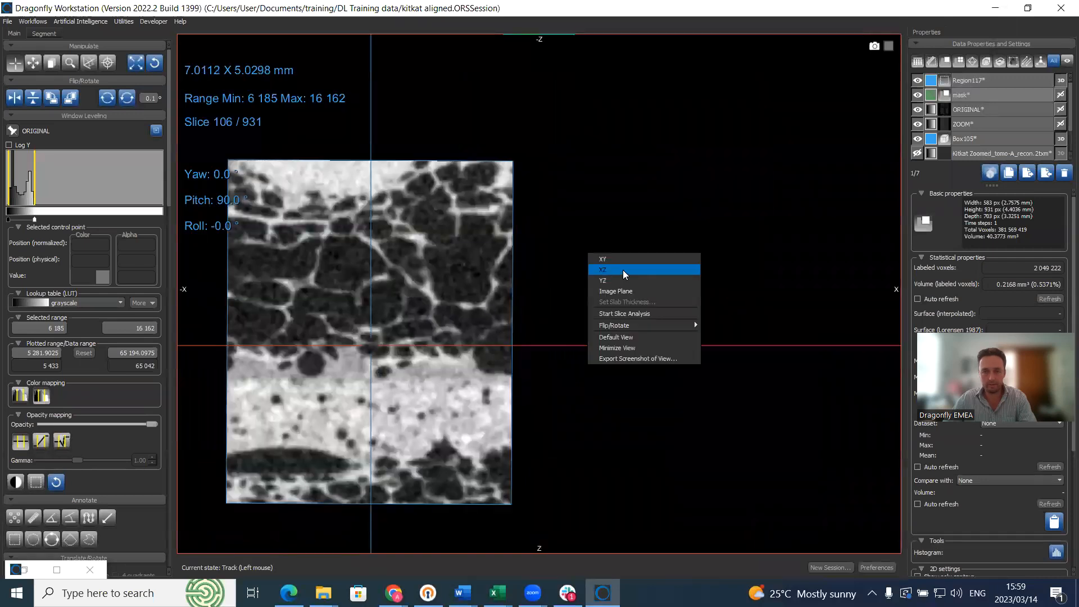
pyautogui.click(632, 292)
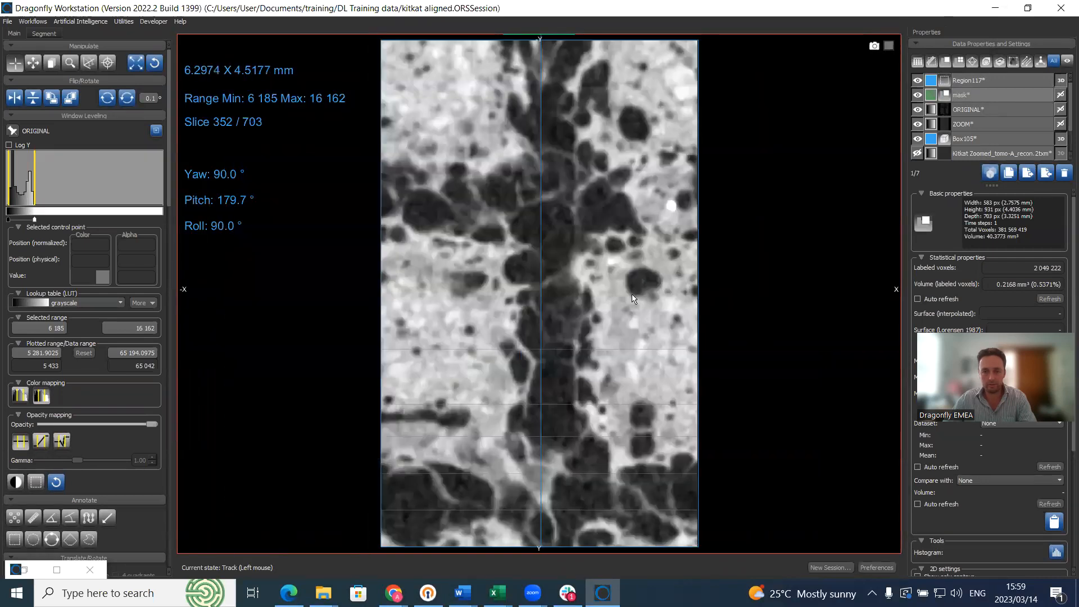
pyautogui.scroll(-2, 649, 242)
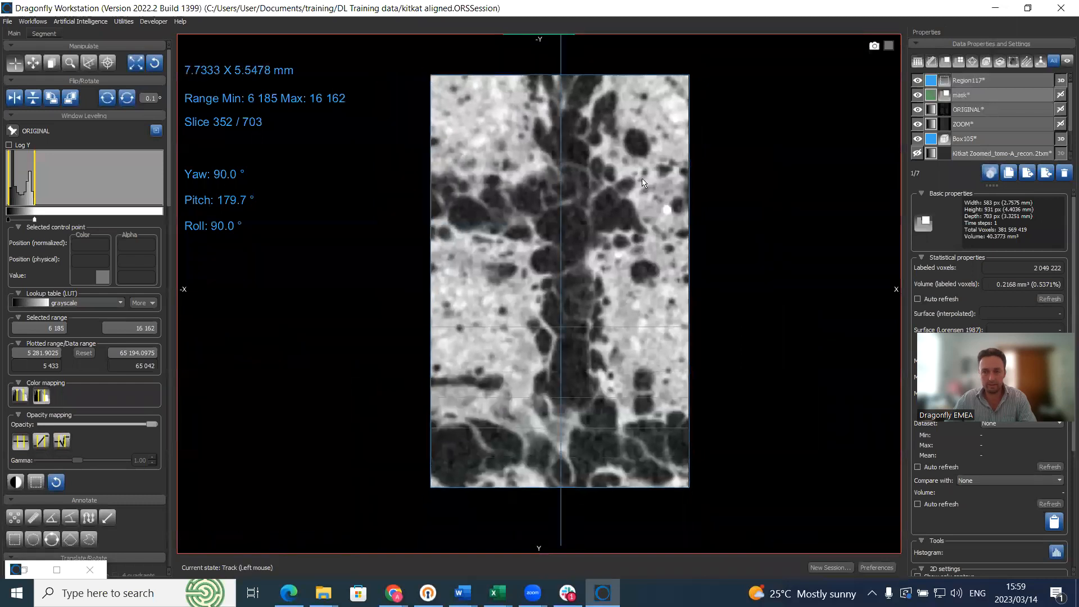
# Step: Clear the current region of interest on the Segment tab and choose the circular ROI Painter brush
pyautogui.click(42, 34)
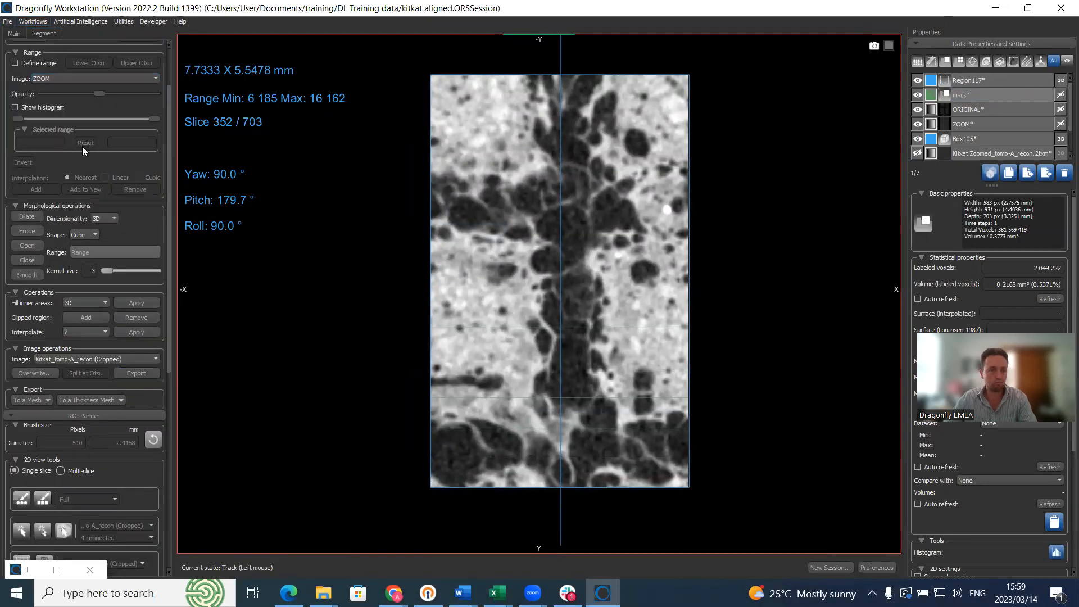
pyautogui.scroll(-1, 82, 146)
pyautogui.scroll(2, 165, 53)
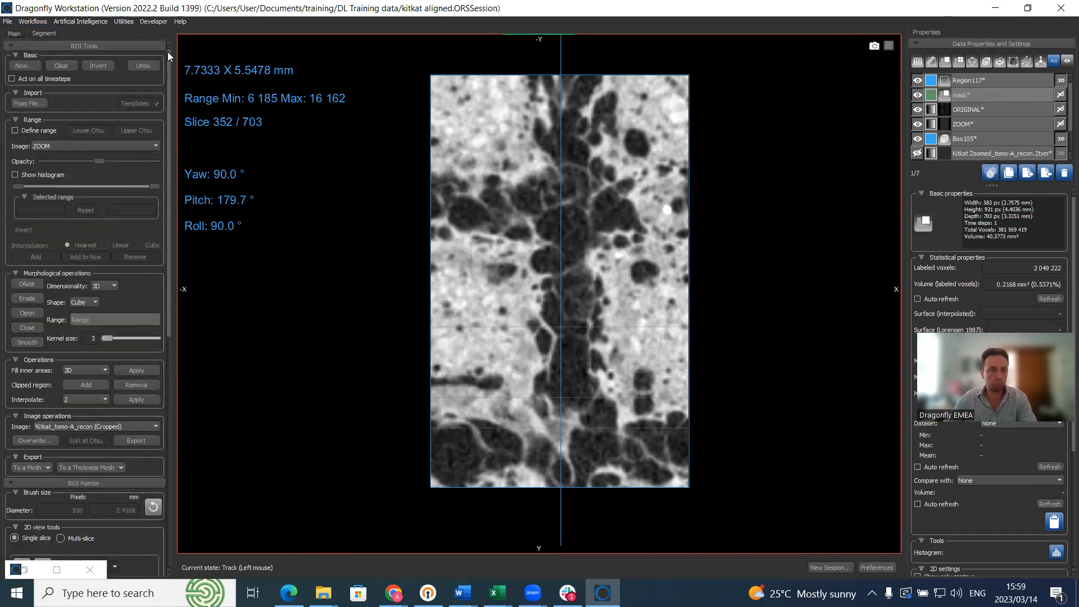
pyautogui.click(58, 66)
pyautogui.scroll(-1, 36, 495)
pyautogui.click(22, 499)
# Step: Paint the region on the current slice and on slices 303, 266 and 226
pyautogui.moveTo(413, 156)
pyautogui.keyDown('ctrl'); pyautogui.mouseDown()
pyautogui.moveTo(624, 135)
pyautogui.moveTo(646, 398)
pyautogui.moveTo(492, 414)
pyautogui.moveTo(498, 360)
pyautogui.mouseUp(); pyautogui.keyUp('ctrl')
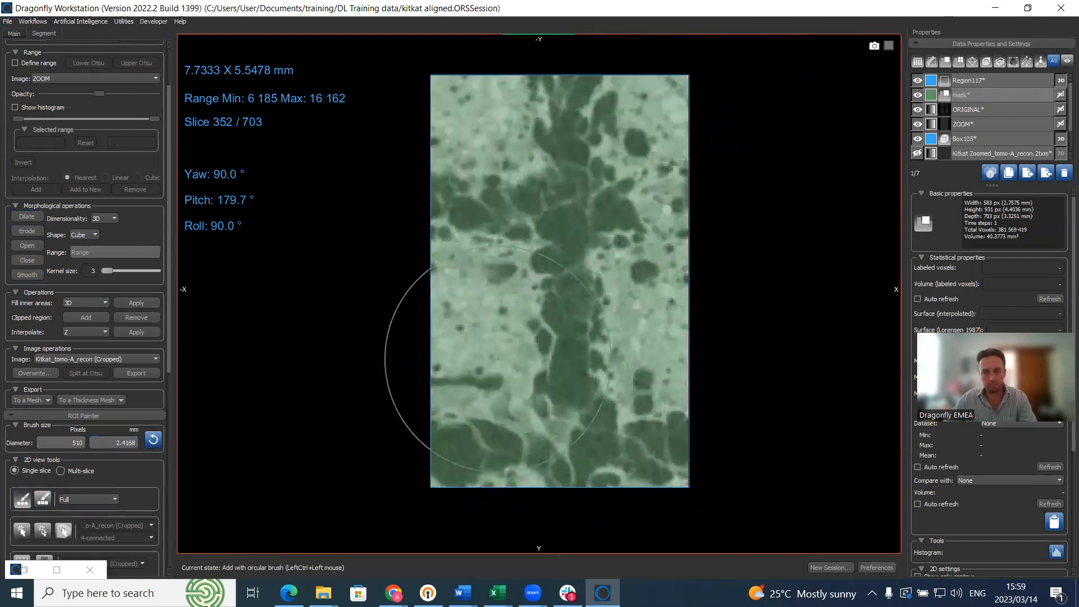
pyautogui.scroll(-15, 512, 349)
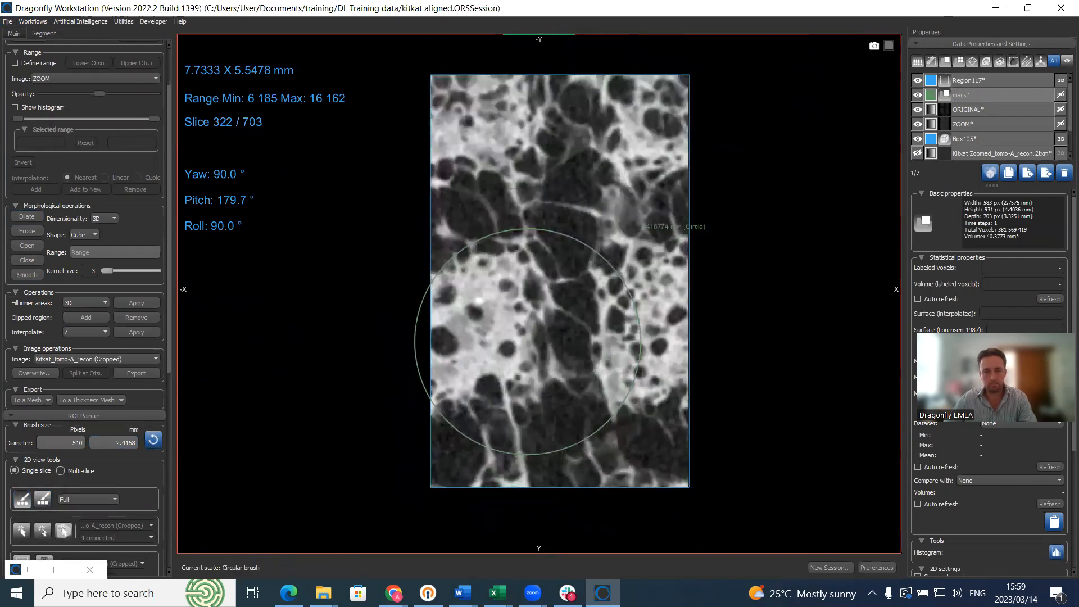
pyautogui.scroll(-19, 527, 341)
pyautogui.moveTo(494, 132)
pyautogui.keyDown('ctrl'); pyautogui.mouseDown()
pyautogui.moveTo(670, 277)
pyautogui.moveTo(625, 410)
pyautogui.moveTo(487, 281)
pyautogui.mouseUp(); pyautogui.keyUp('ctrl')
pyautogui.scroll(-20, 506, 306)
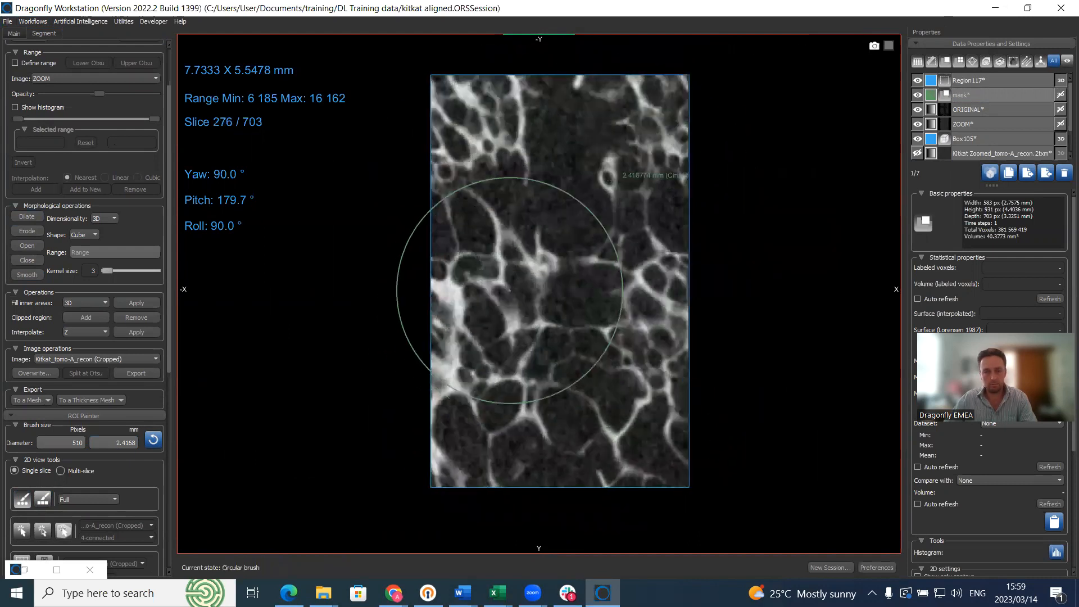
pyautogui.scroll(-10, 509, 290)
pyautogui.moveTo(513, 133)
pyautogui.keyDown('ctrl'); pyautogui.mouseDown()
pyautogui.moveTo(646, 188)
pyautogui.moveTo(549, 398)
pyautogui.moveTo(504, 406)
pyautogui.moveTo(482, 362)
pyautogui.mouseUp(); pyautogui.keyUp('ctrl')
pyautogui.scroll(-20, 494, 337)
pyautogui.moveTo(485, 176)
pyautogui.keyDown('ctrl'); pyautogui.mouseDown()
pyautogui.moveTo(602, 168)
pyautogui.moveTo(619, 380)
pyautogui.moveTo(489, 470)
pyautogui.moveTo(499, 303)
pyautogui.mouseUp(); pyautogui.keyUp('ctrl')
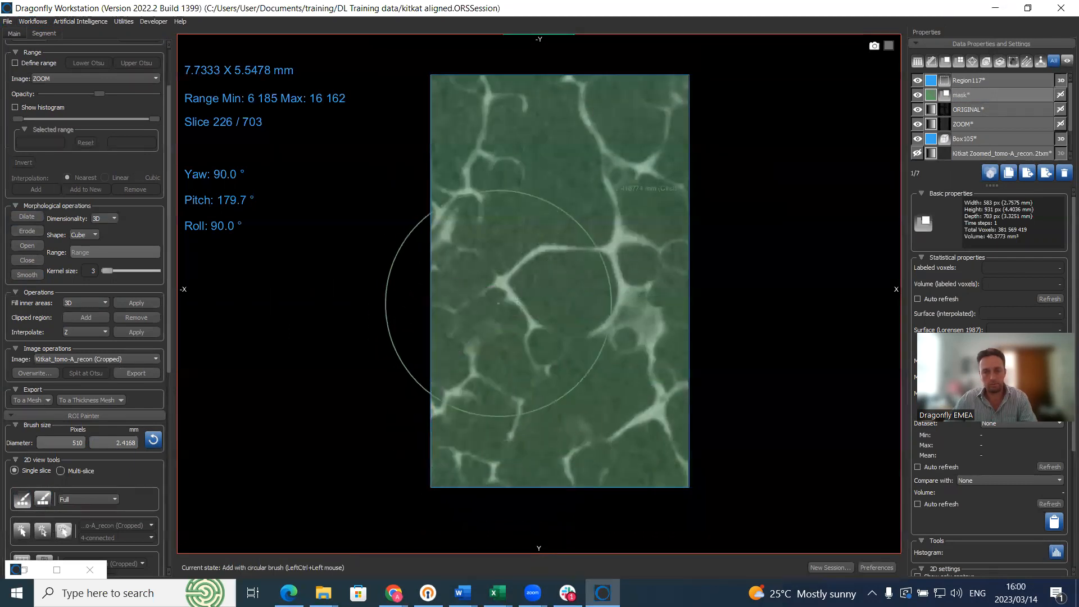
# Step: Paint slices 110, 1 and 553 into the region, then exit painting with Escape
pyautogui.scroll(-20, 499, 304)
pyautogui.scroll(-20, 541, 283)
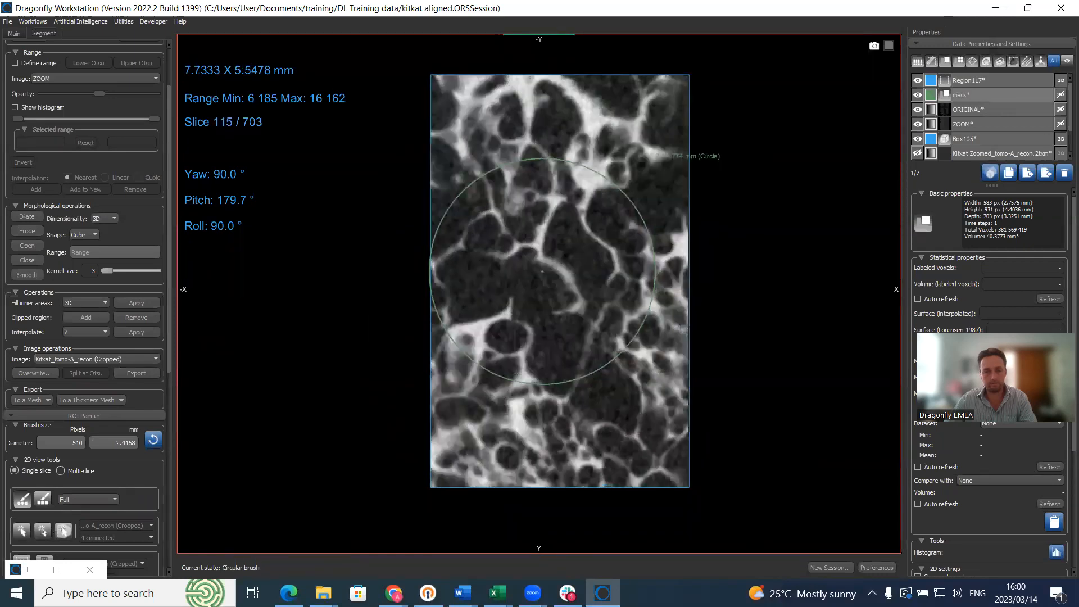
pyautogui.scroll(-5, 542, 271)
pyautogui.moveTo(523, 289)
pyautogui.keyDown('ctrl'); pyautogui.mouseDown()
pyautogui.moveTo(627, 60)
pyautogui.moveTo(651, 457)
pyautogui.moveTo(481, 400)
pyautogui.moveTo(495, 315)
pyautogui.mouseUp(); pyautogui.keyUp('ctrl')
pyautogui.scroll(-20, 523, 281)
pyautogui.scroll(-20, 527, 268)
pyautogui.scroll(-20, 527, 268)
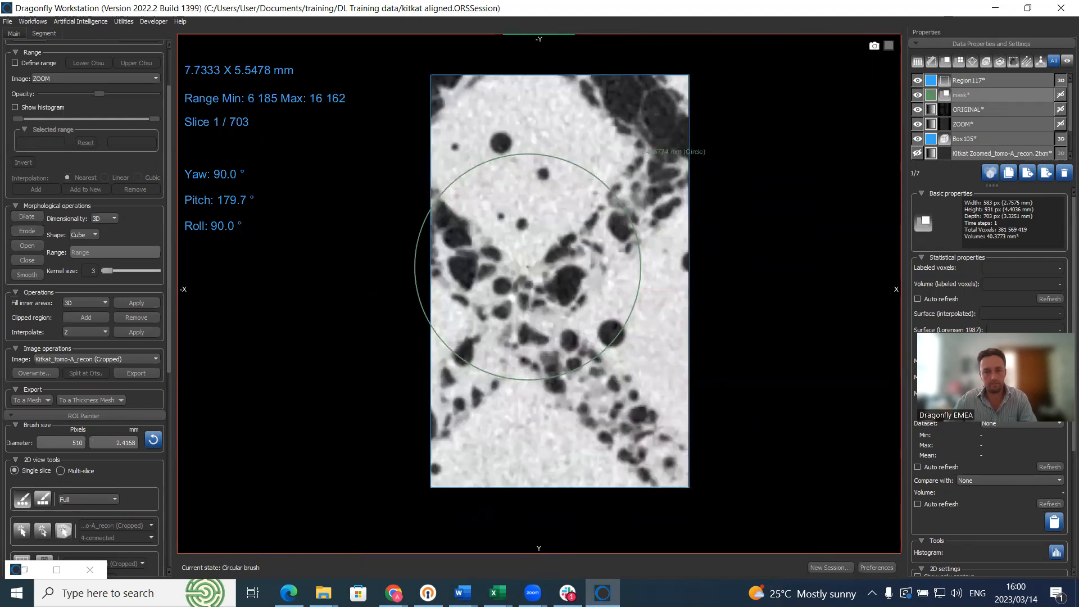
pyautogui.moveTo(486, 157)
pyautogui.keyDown('ctrl'); pyautogui.mouseDown()
pyautogui.moveTo(636, 150)
pyautogui.moveTo(647, 366)
pyautogui.moveTo(494, 422)
pyautogui.moveTo(501, 294)
pyautogui.moveTo(516, 262)
pyautogui.mouseUp(); pyautogui.keyUp('ctrl')
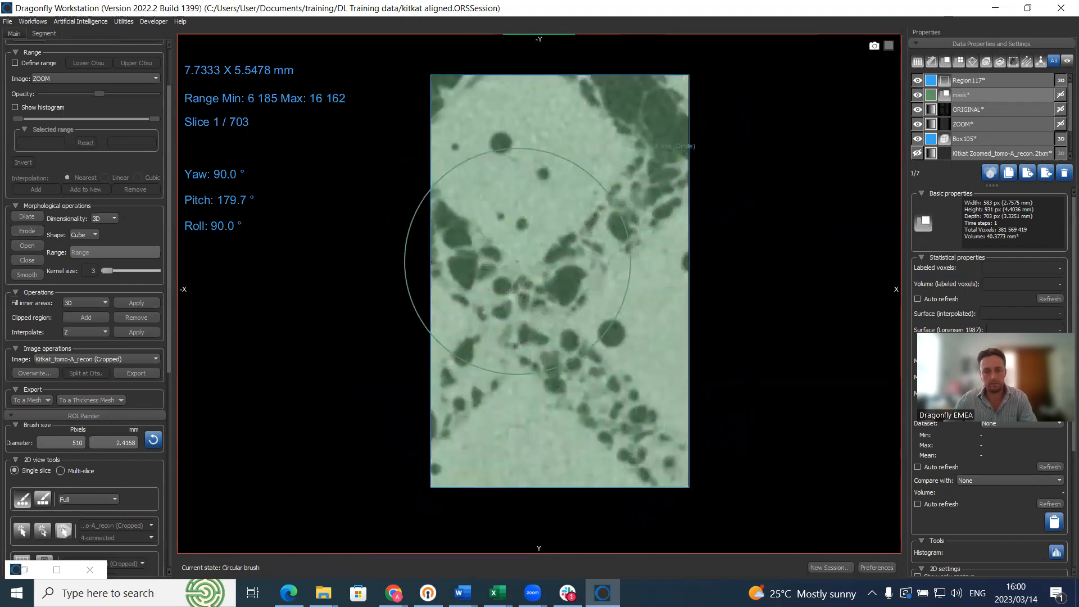
pyautogui.scroll(20, 517, 260)
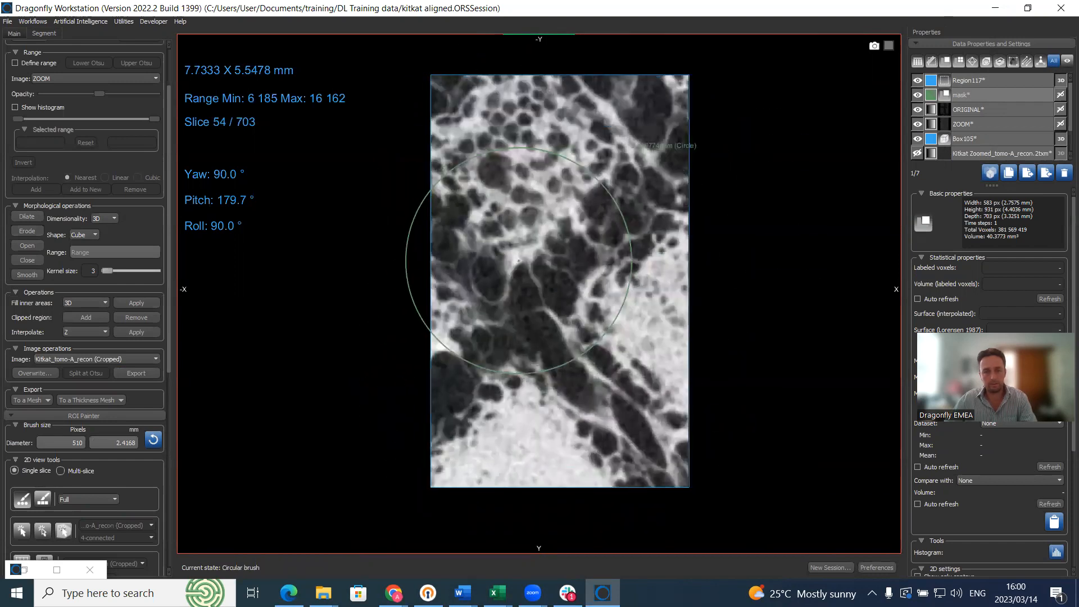
pyautogui.scroll(20, 519, 260)
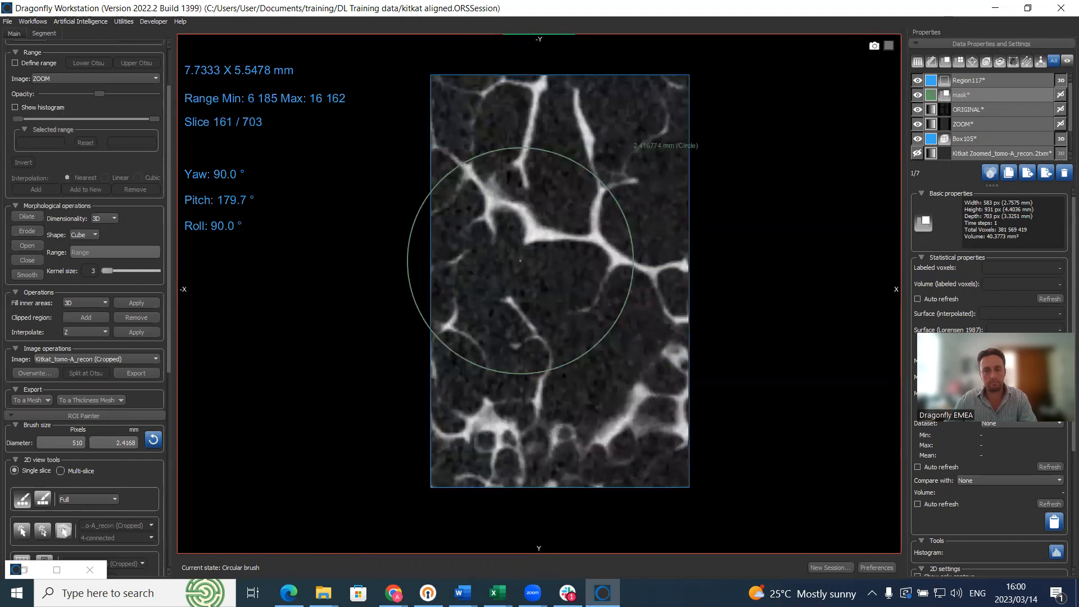
pyautogui.scroll(20, 521, 260)
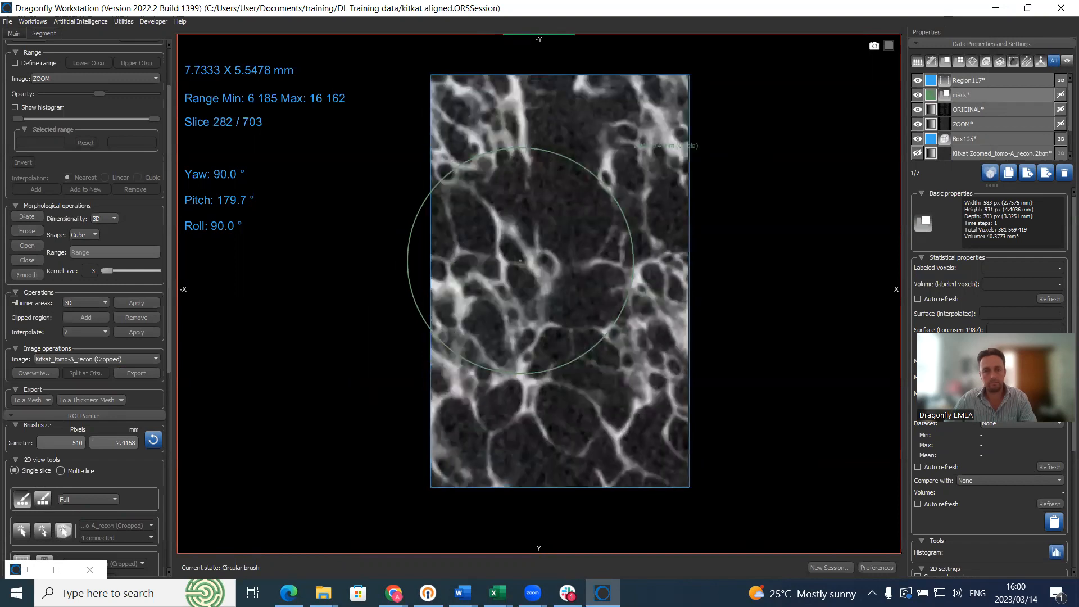
pyautogui.scroll(20, 521, 261)
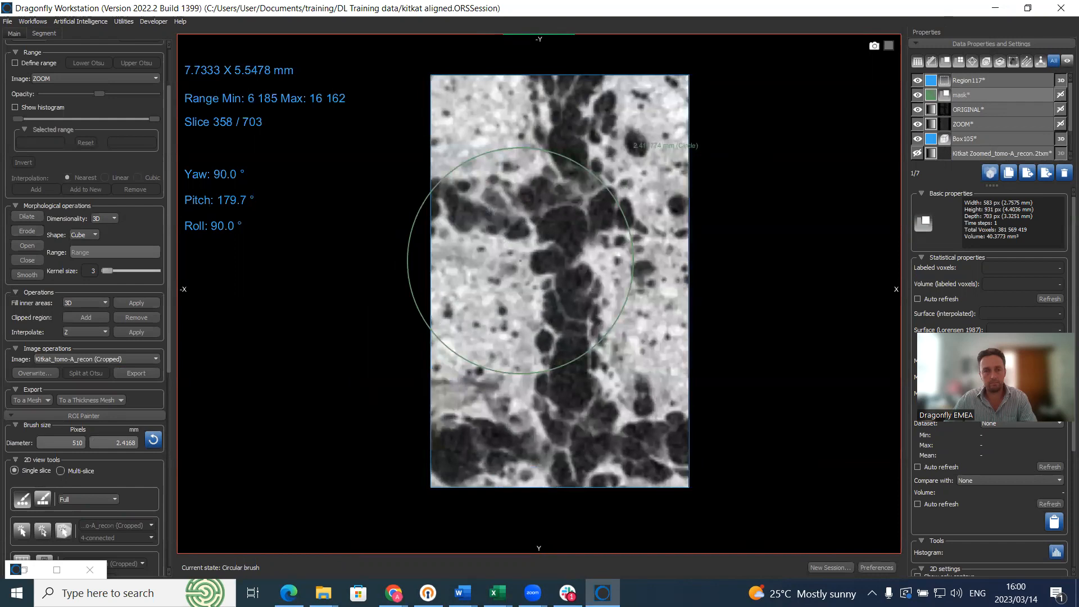
pyautogui.scroll(20, 520, 260)
pyautogui.scroll(20, 521, 260)
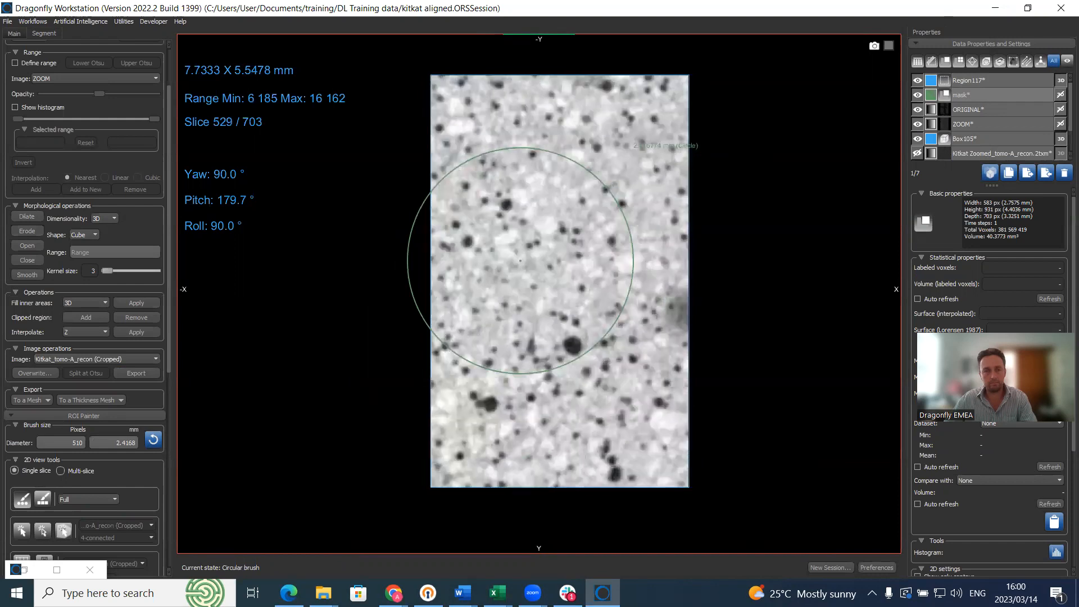
pyautogui.moveTo(496, 170)
pyautogui.keyDown('ctrl'); pyautogui.mouseDown()
pyautogui.moveTo(501, 121)
pyautogui.moveTo(605, 108)
pyautogui.moveTo(615, 362)
pyautogui.moveTo(517, 416)
pyautogui.moveTo(494, 298)
pyautogui.mouseUp(); pyautogui.keyUp('ctrl')
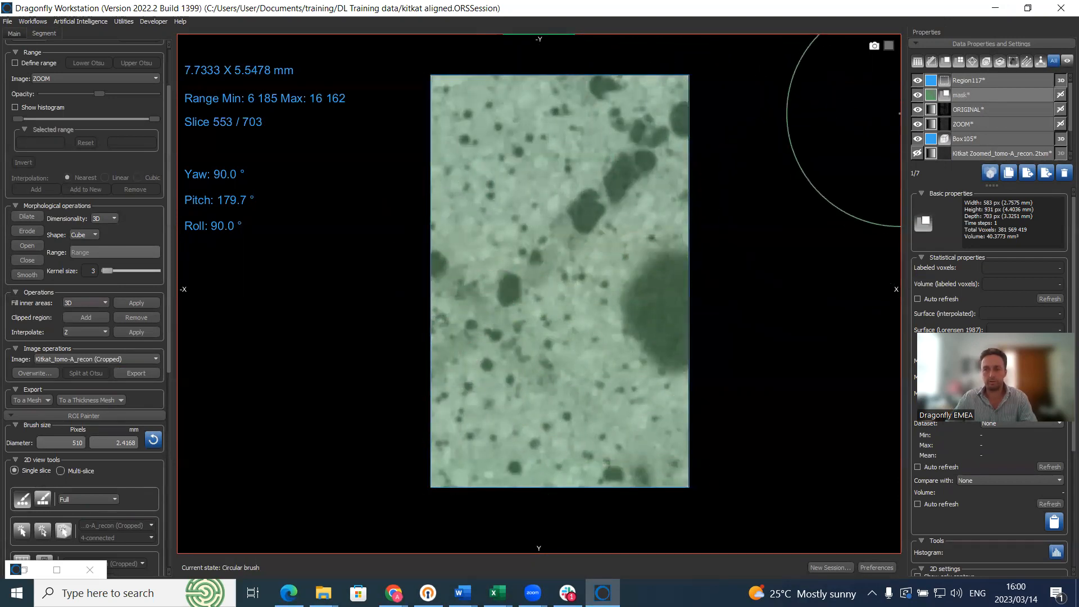
pyautogui.press('Escape')
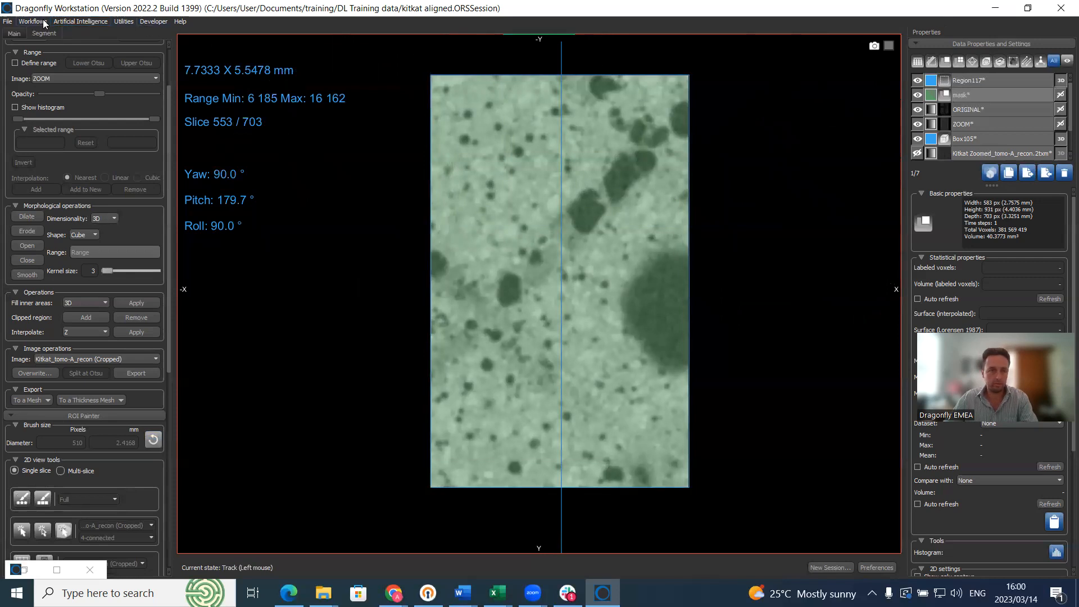
# Step: Reopen the Deep Learning Tool from the AI tools list and maximize it
pyautogui.click(74, 21)
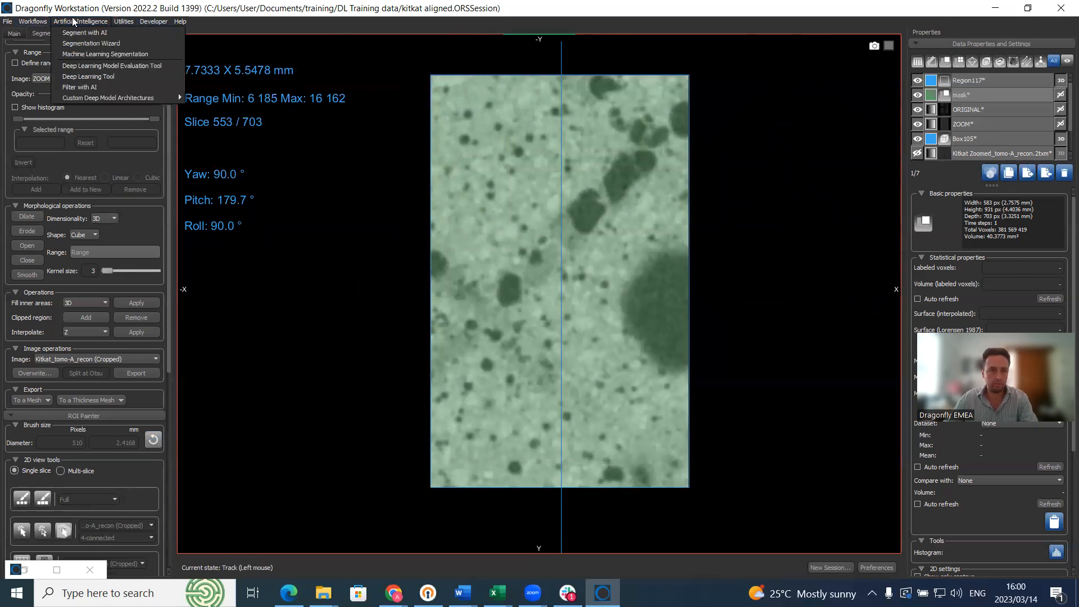
pyautogui.click(90, 76)
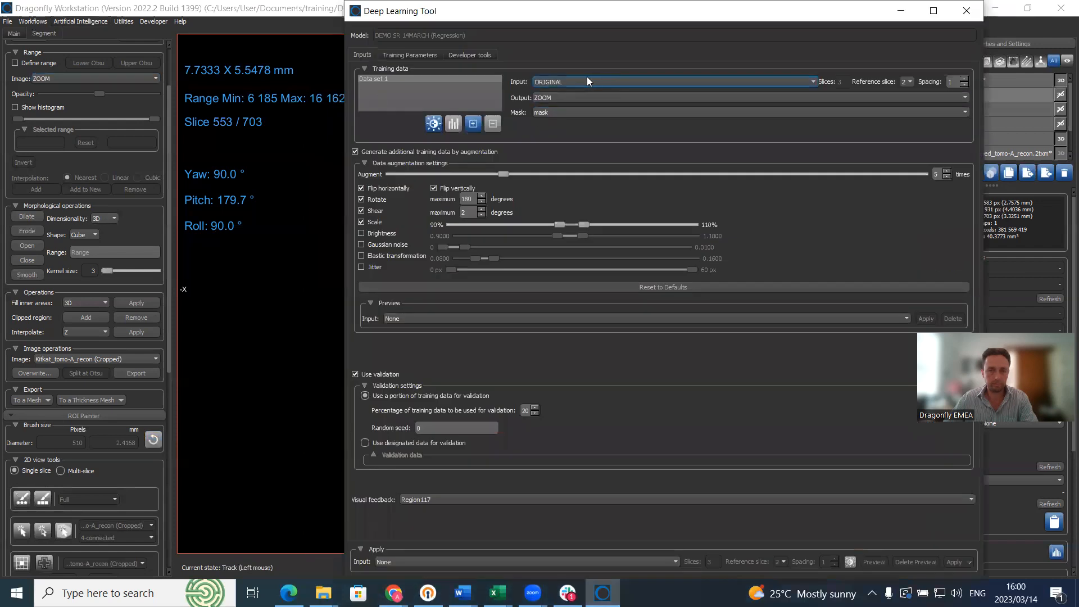
pyautogui.moveTo(567, 17); pyautogui.dragTo(488, 16)
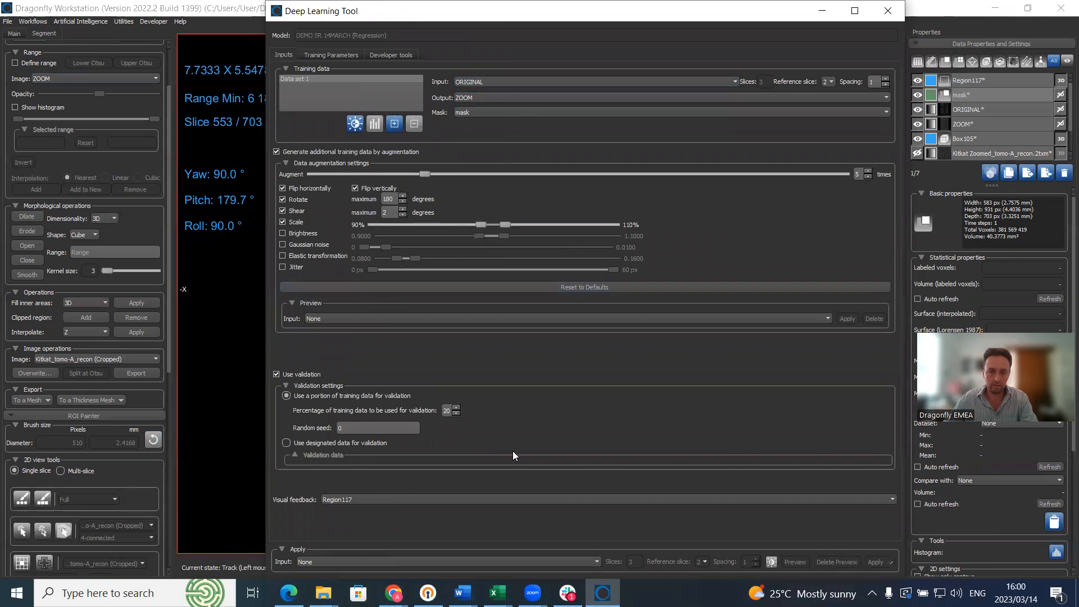
pyautogui.click(855, 11)
# Step: Start training despite the overlap warning, then stop it and close the training results
pyautogui.click(935, 565)
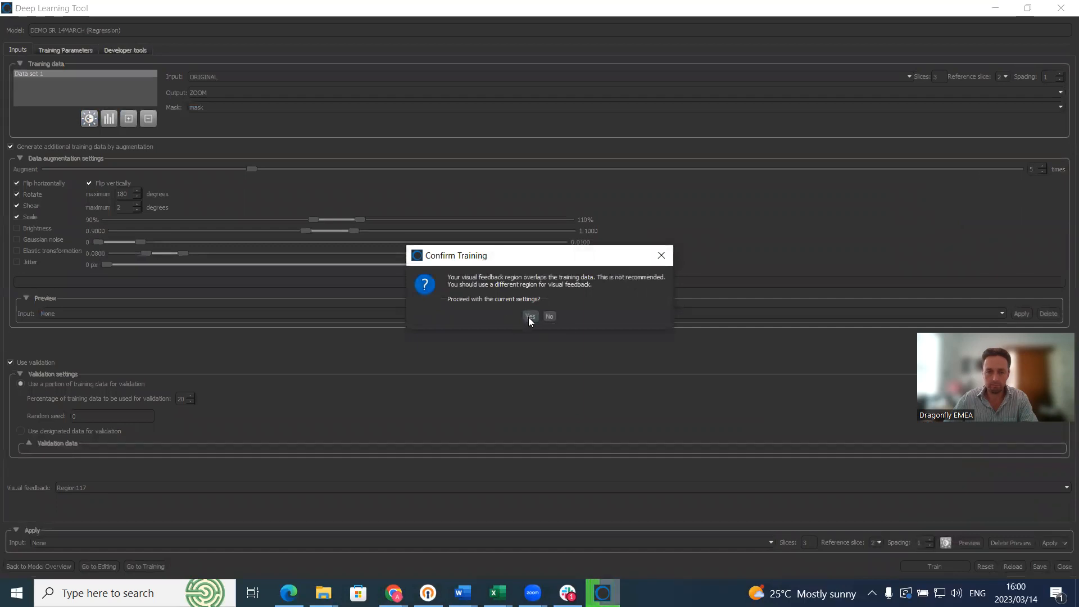
pyautogui.click(529, 317)
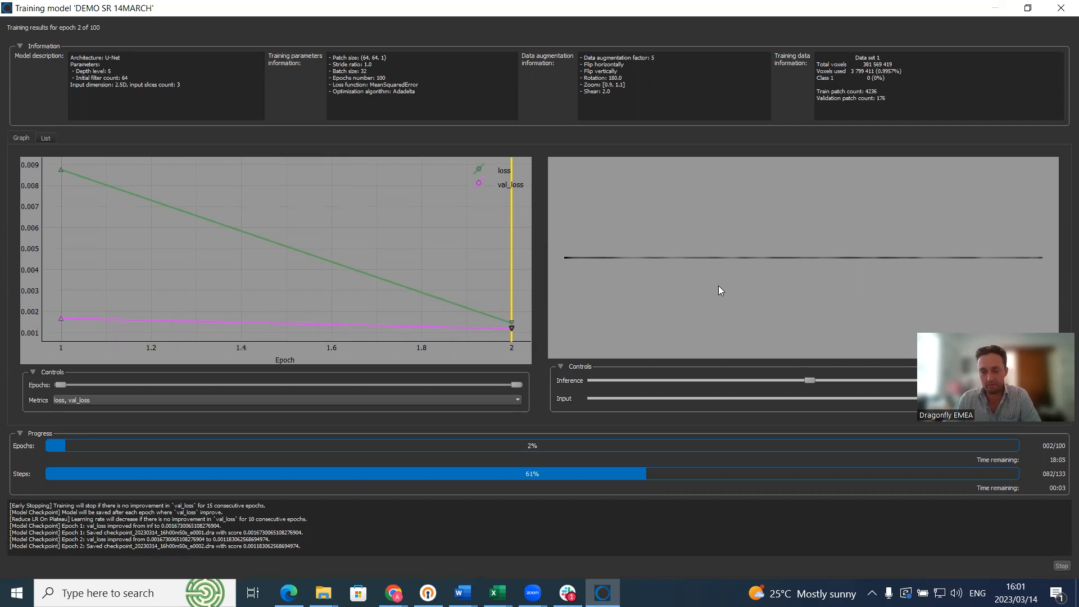
pyautogui.click(1062, 566)
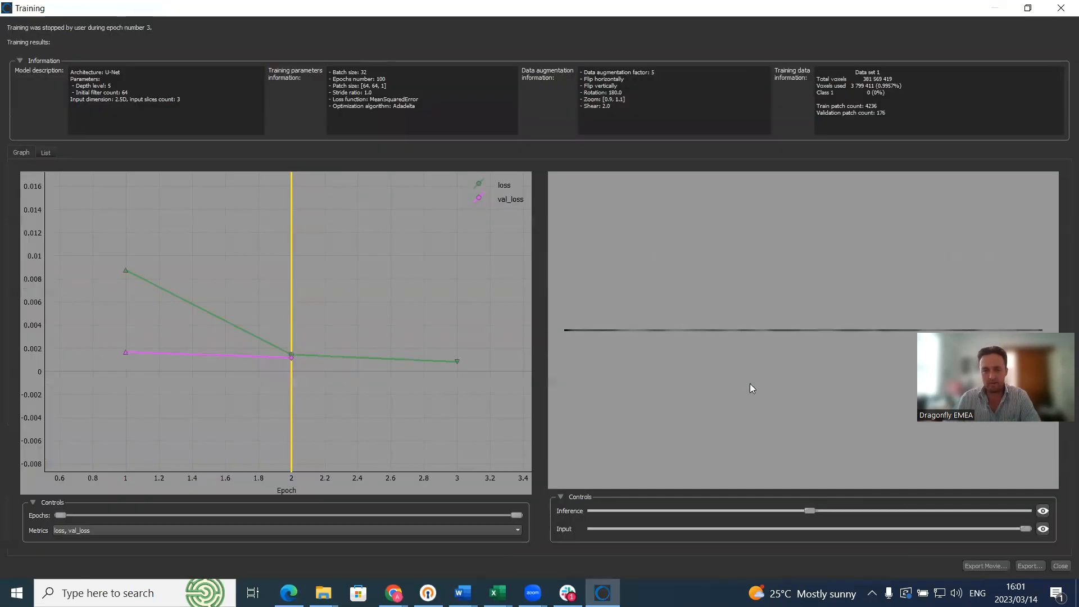
pyautogui.click(1060, 566)
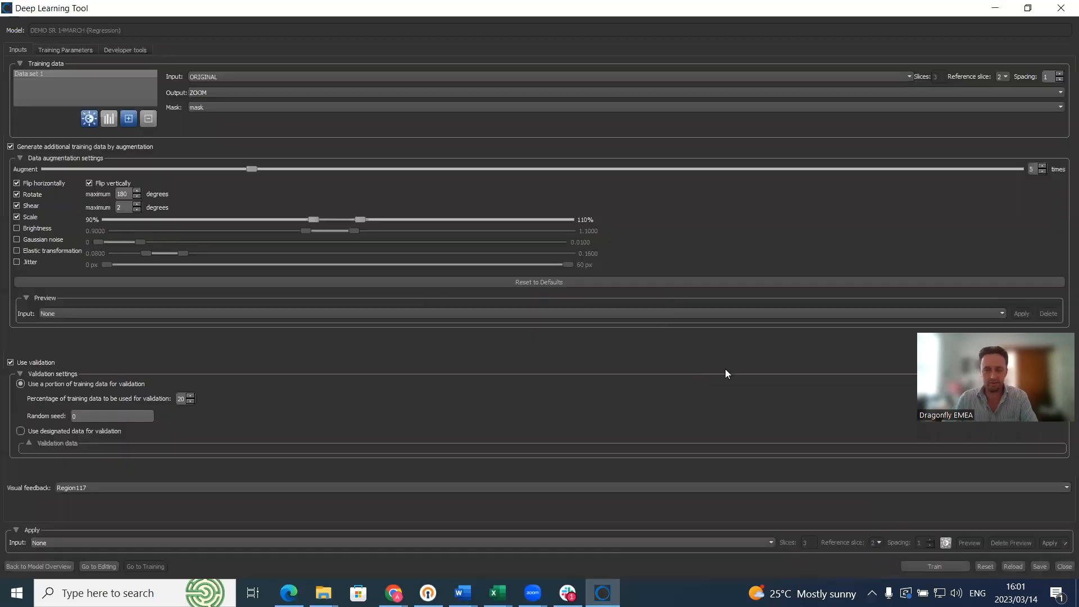
# Step: Minimize the Deep Learning Tool and scroll the view to slice 338
pyautogui.click(1012, 8)
pyautogui.scroll(-20, 639, 316)
pyautogui.scroll(-20, 662, 326)
pyautogui.scroll(-20, 664, 329)
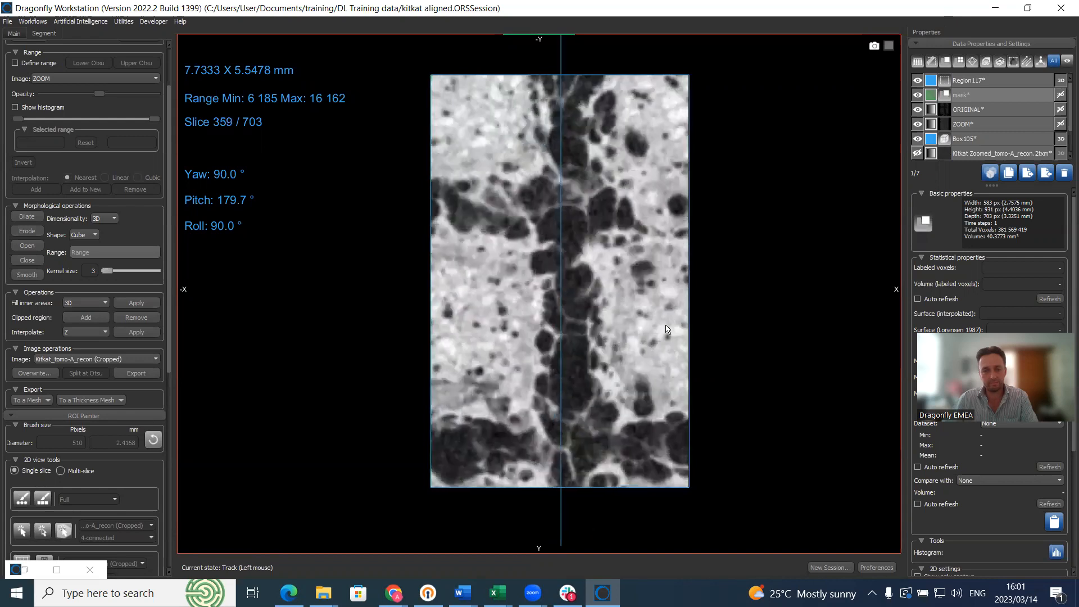
pyautogui.scroll(-18, 667, 329)
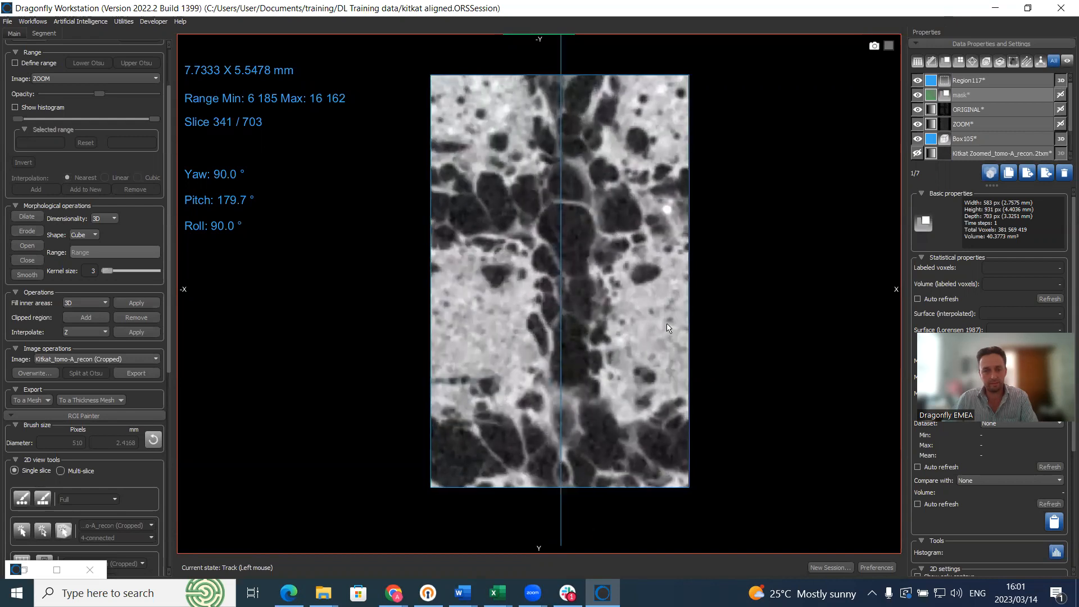
pyautogui.scroll(-3, 668, 329)
pyautogui.scroll(-4, 40, 428)
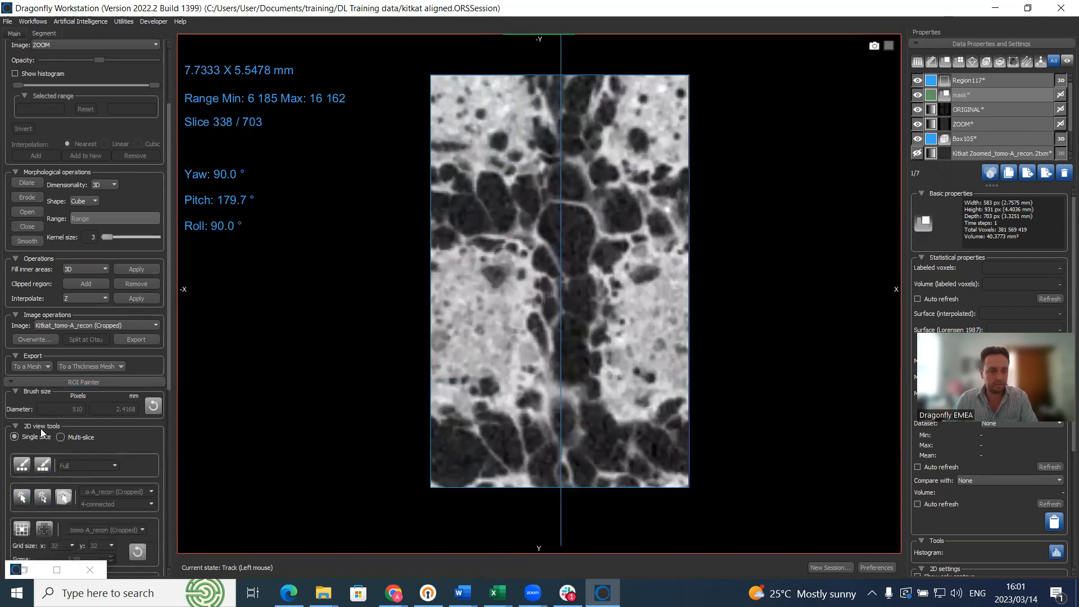
# Step: Draw a rectangle over the sample's upper-left with Annotate's region tool, then restore the Deep Learning Tool
pyautogui.click(14, 34)
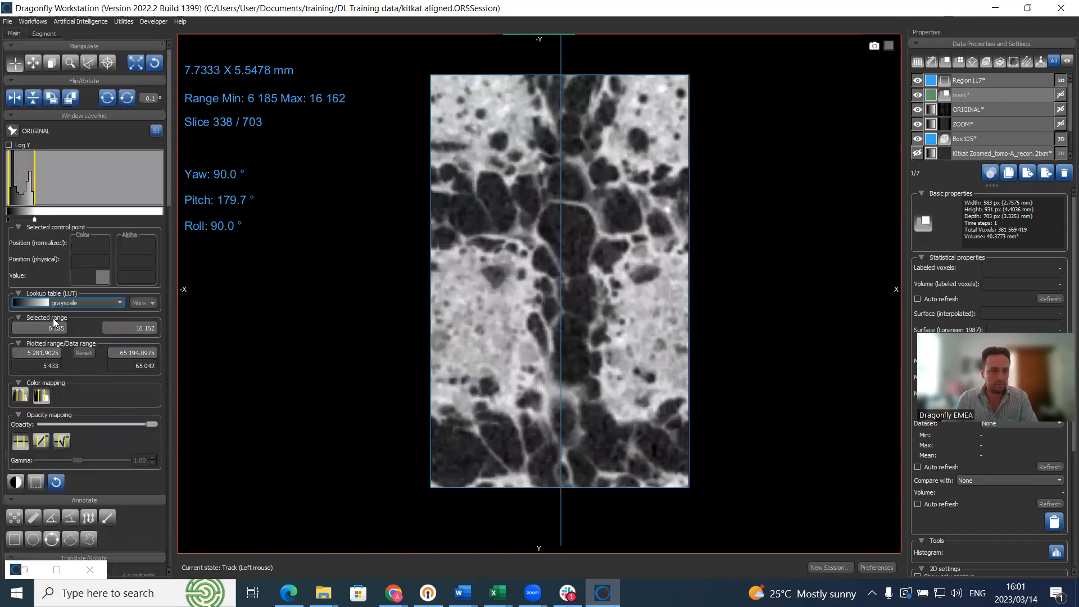
pyautogui.scroll(-1, 56, 478)
pyautogui.click(14, 506)
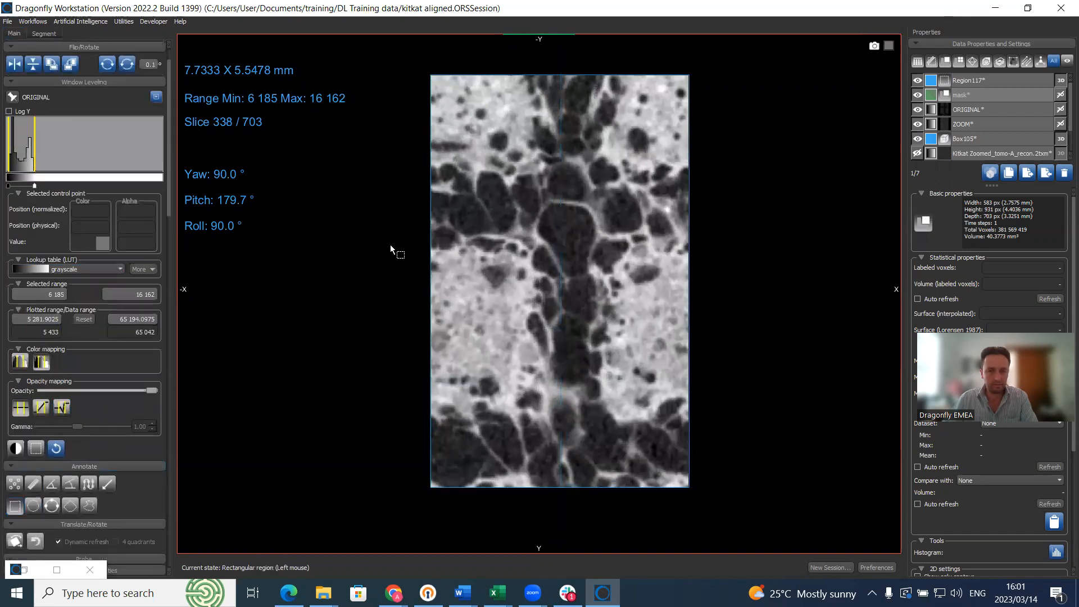
pyautogui.moveTo(463, 129); pyautogui.dragTo(568, 218)
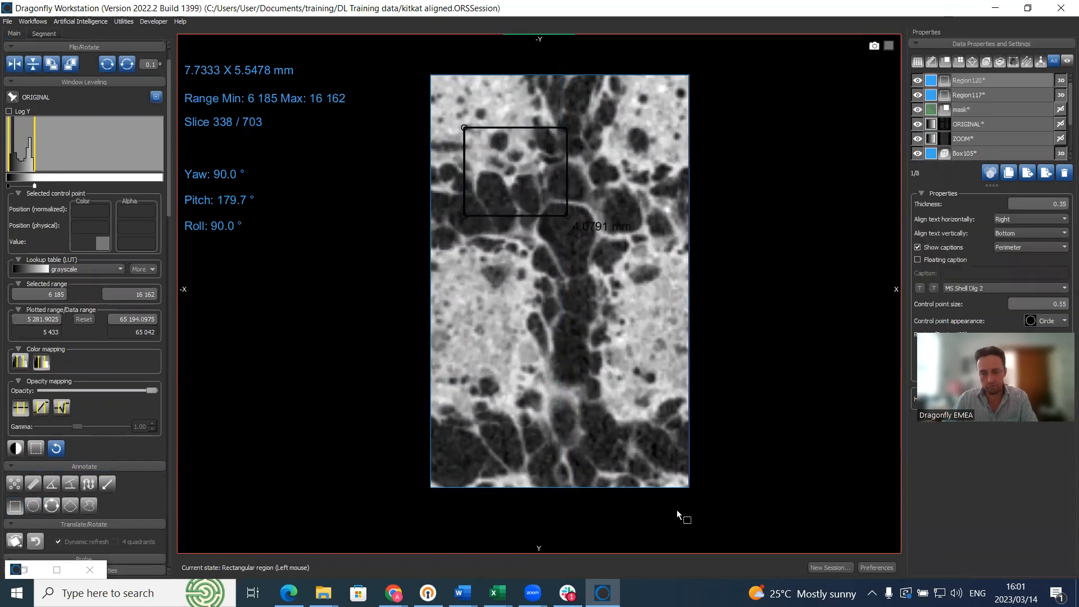
pyautogui.click(56, 570)
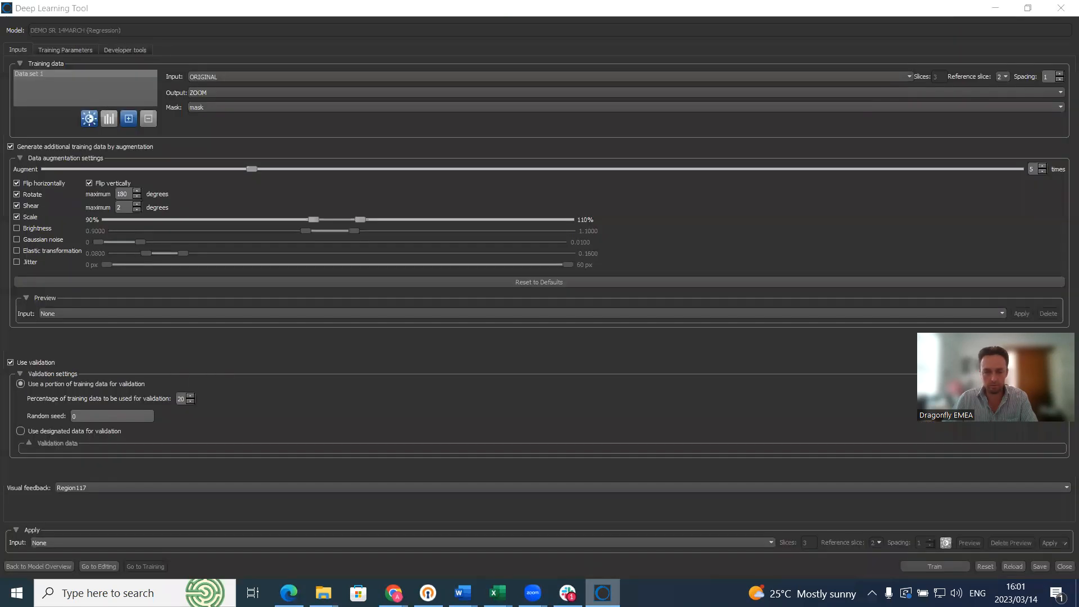
# Step: Choose Region120 in the Visual feedback list and start training DEMO SR 14MARCH
pyautogui.click(326, 489)
pyautogui.click(271, 512)
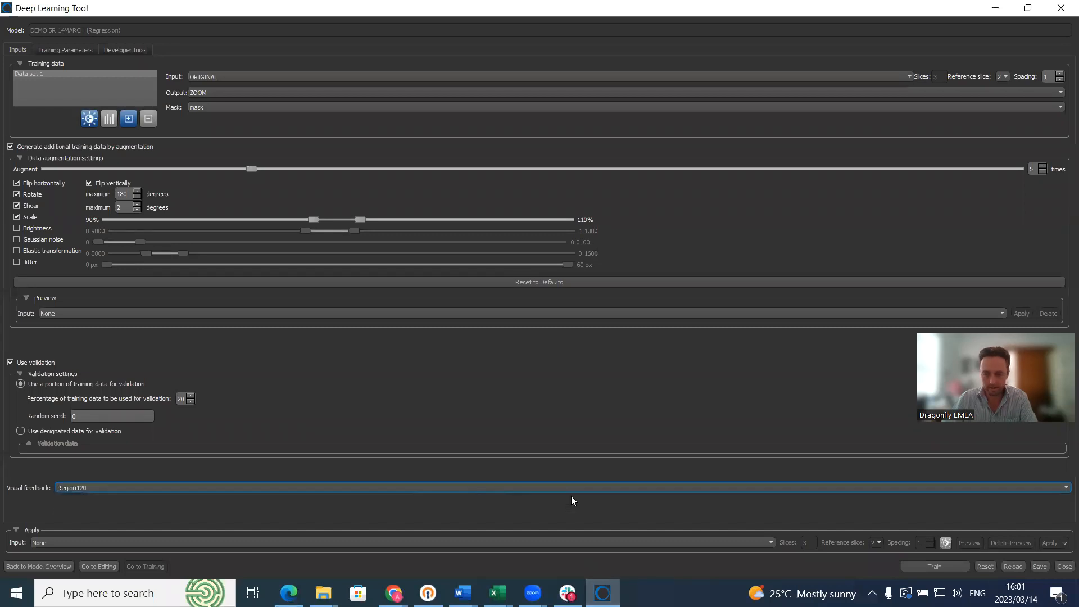
pyautogui.click(958, 569)
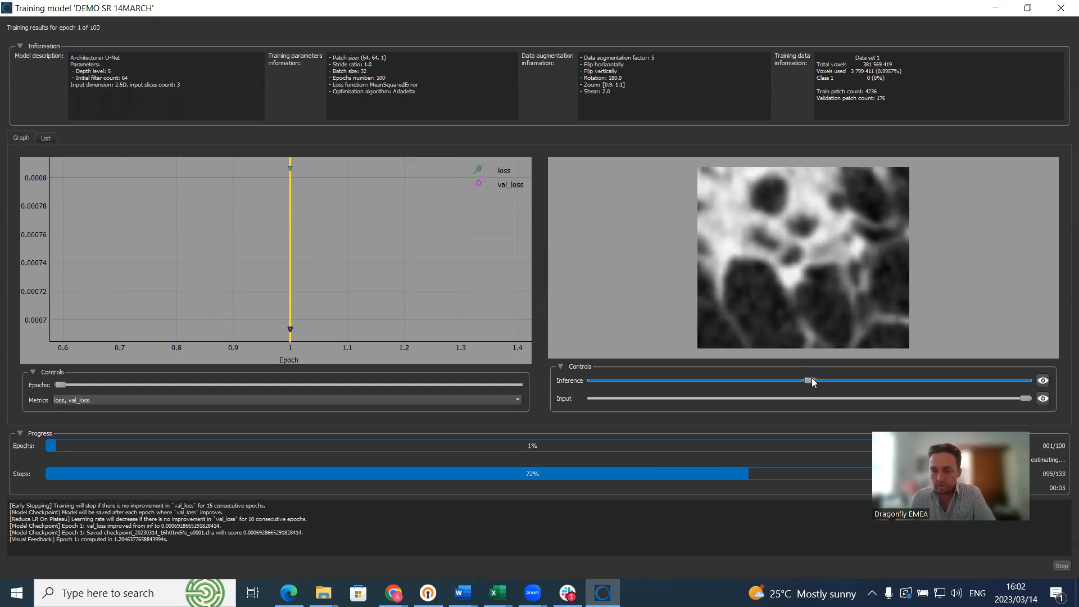
# Step: Slide the feedback blend from input toward full inference during training, then stop at epoch 15
pyautogui.click(837, 380)
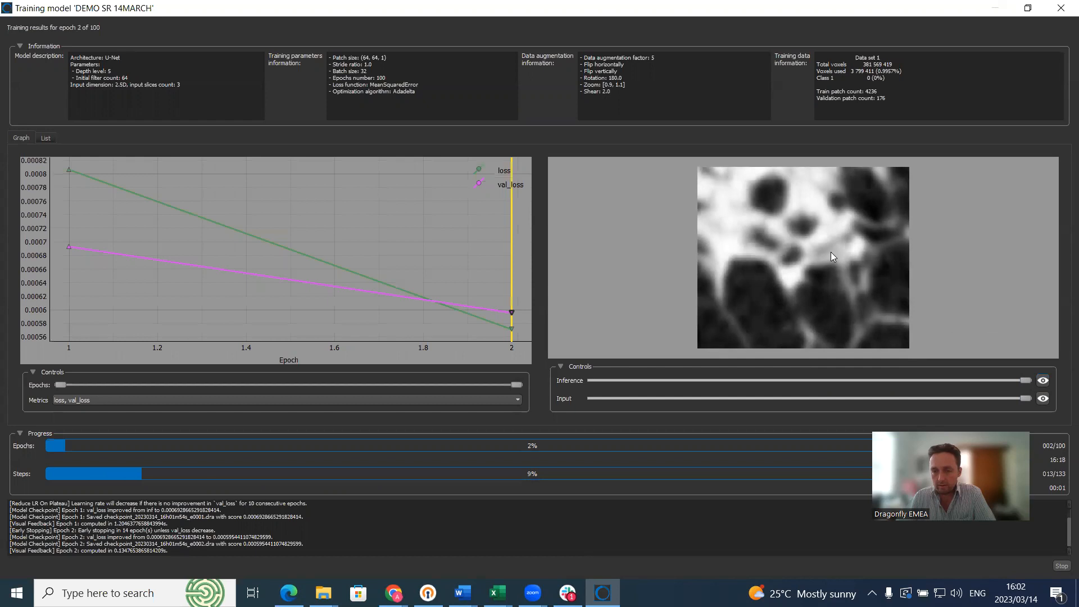
pyautogui.moveTo(1026, 380); pyautogui.dragTo(964, 365)
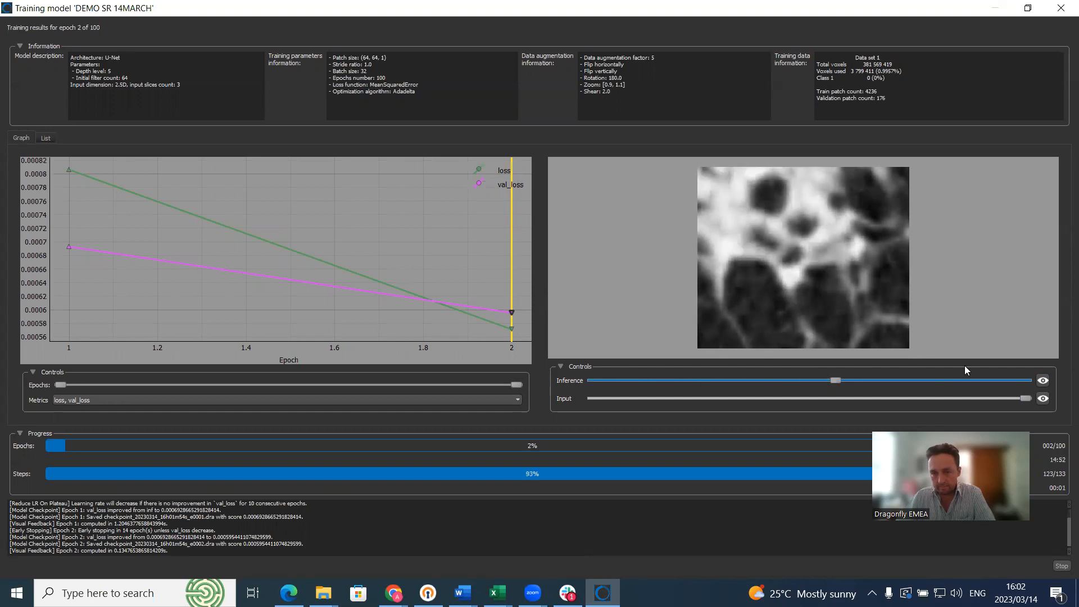
pyautogui.moveTo(1056, 366); pyautogui.dragTo(1055, 365)
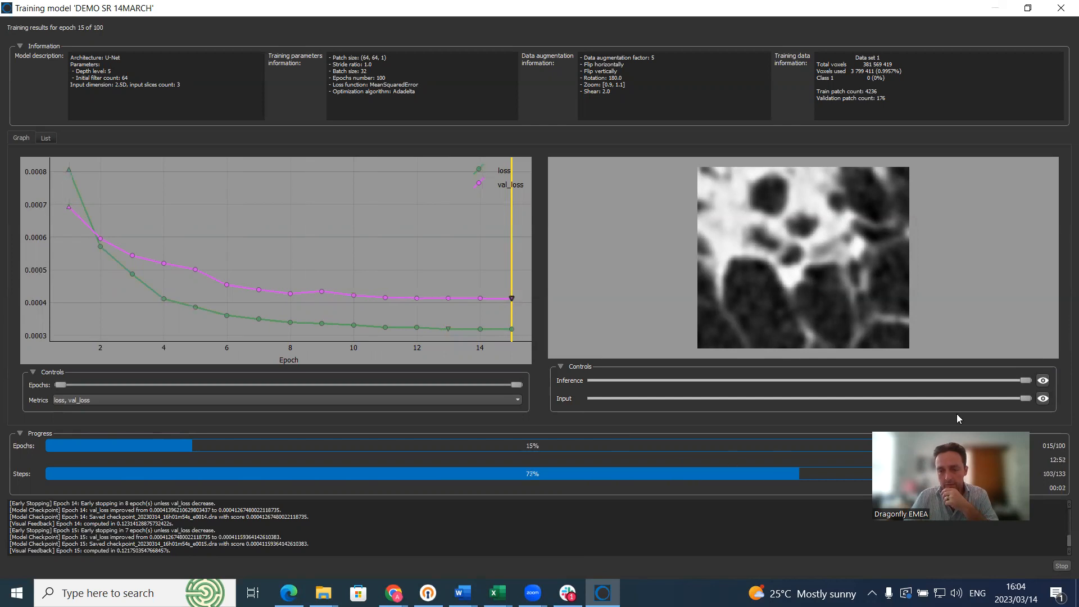
pyautogui.click(1062, 568)
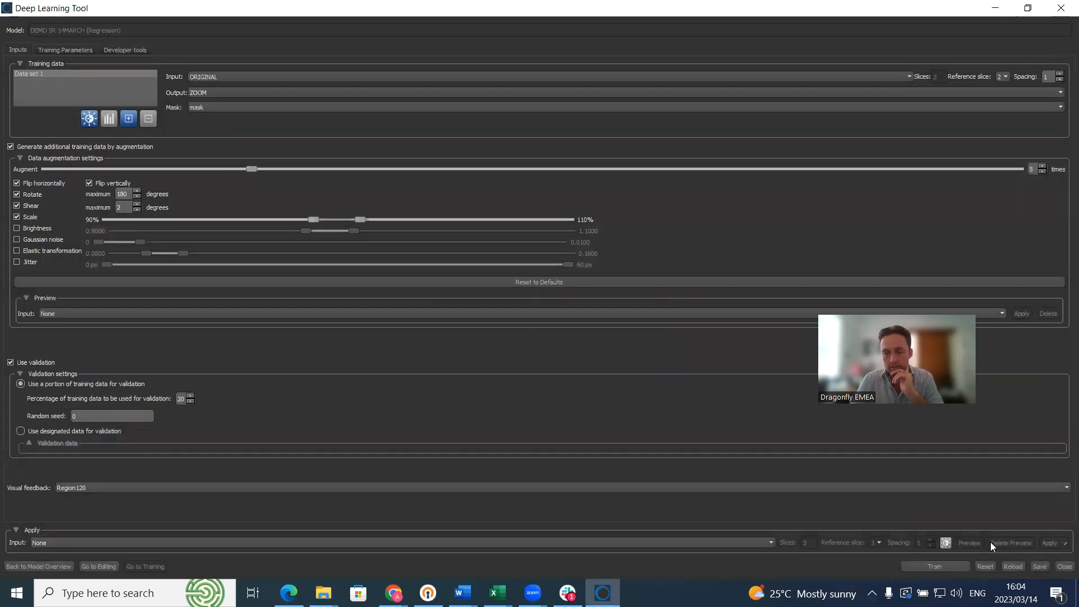
# Step: Save the trained model and close the Deep Learning Tool
pyautogui.click(1044, 567)
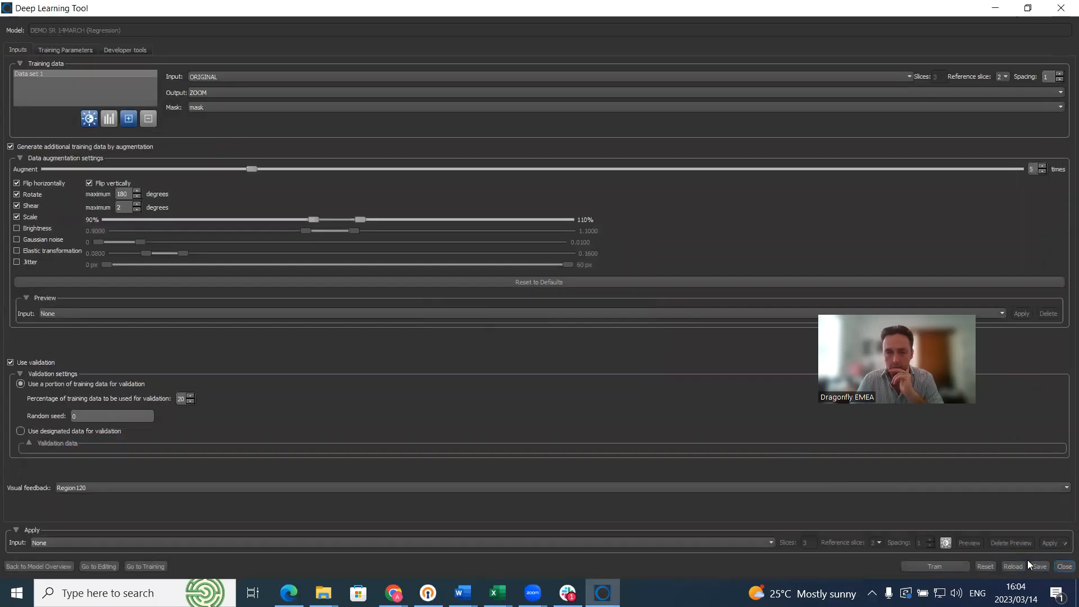
pyautogui.click(1064, 566)
pyautogui.scroll(-1, 1004, 100)
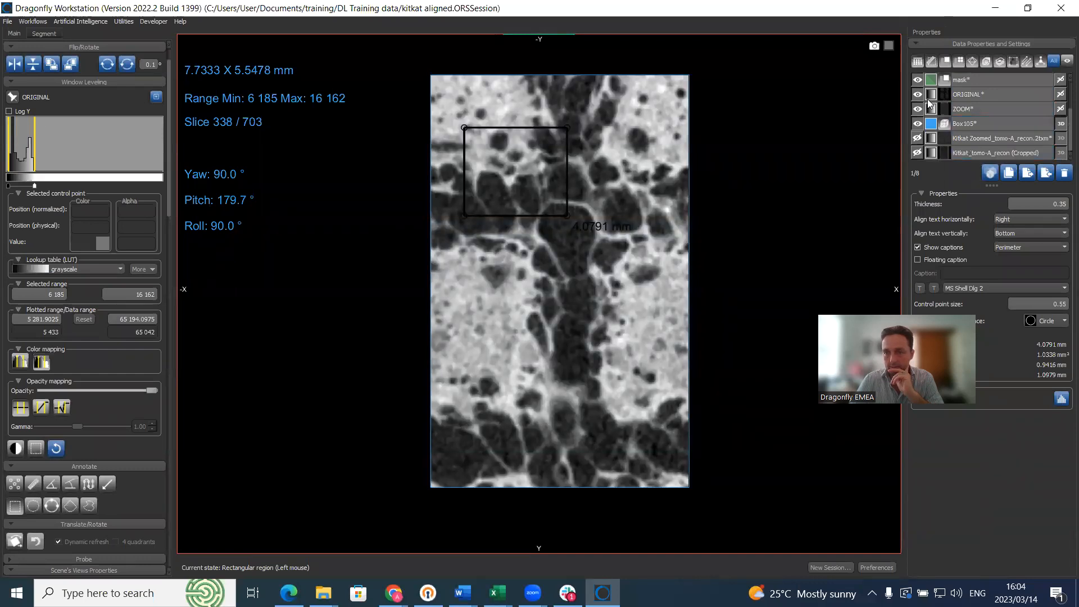
# Step: Select ORIGINAL, hide the ZOOM dataset, and open Filter with AI's dataset list
pyautogui.click(968, 96)
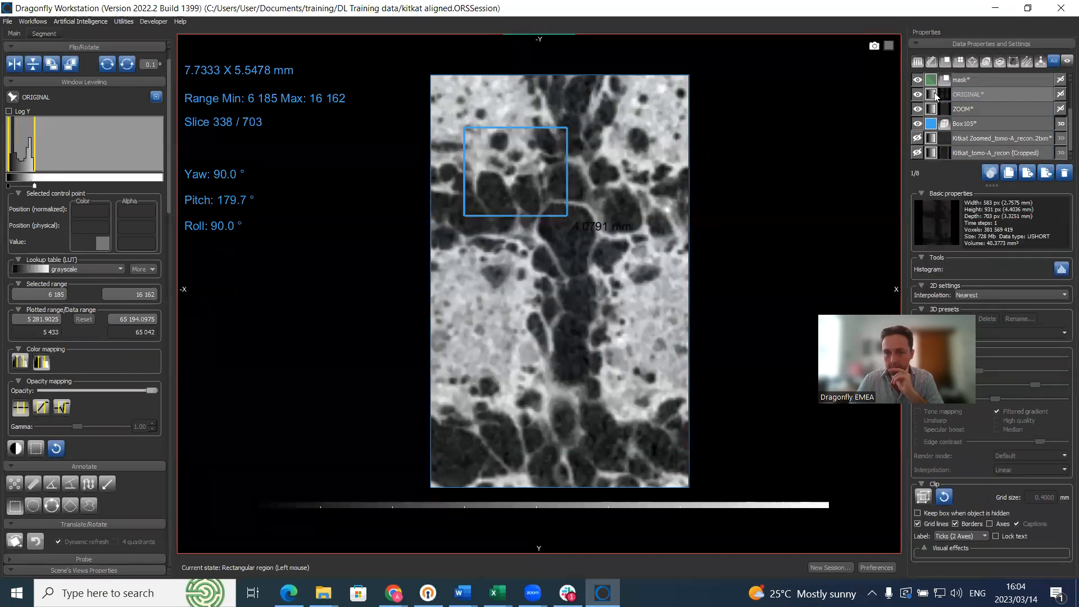
pyautogui.click(918, 108)
pyautogui.scroll(1, 918, 90)
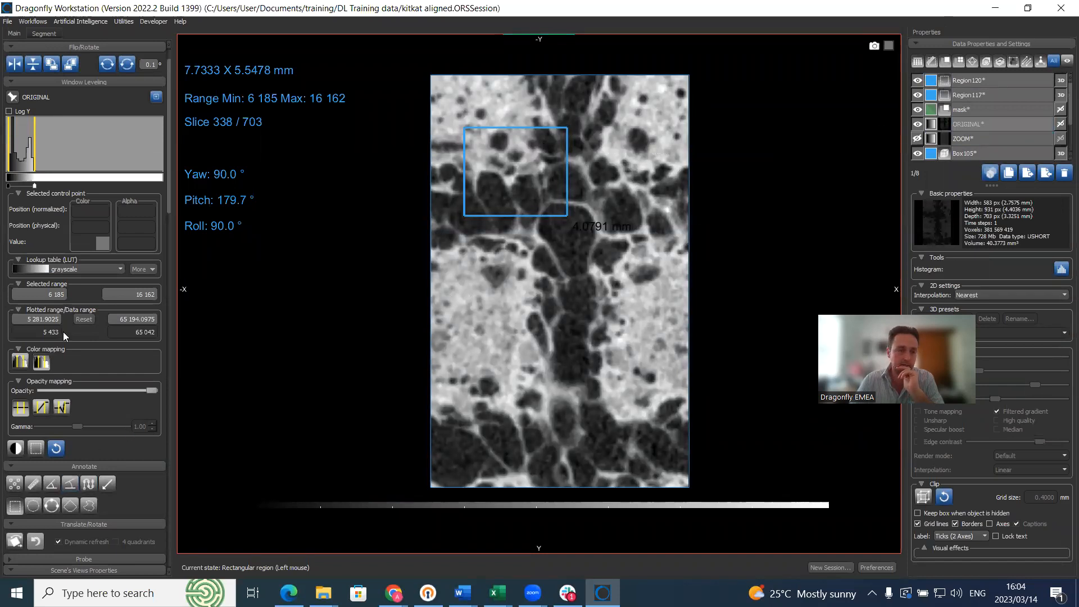
pyautogui.scroll(-15, 129, 416)
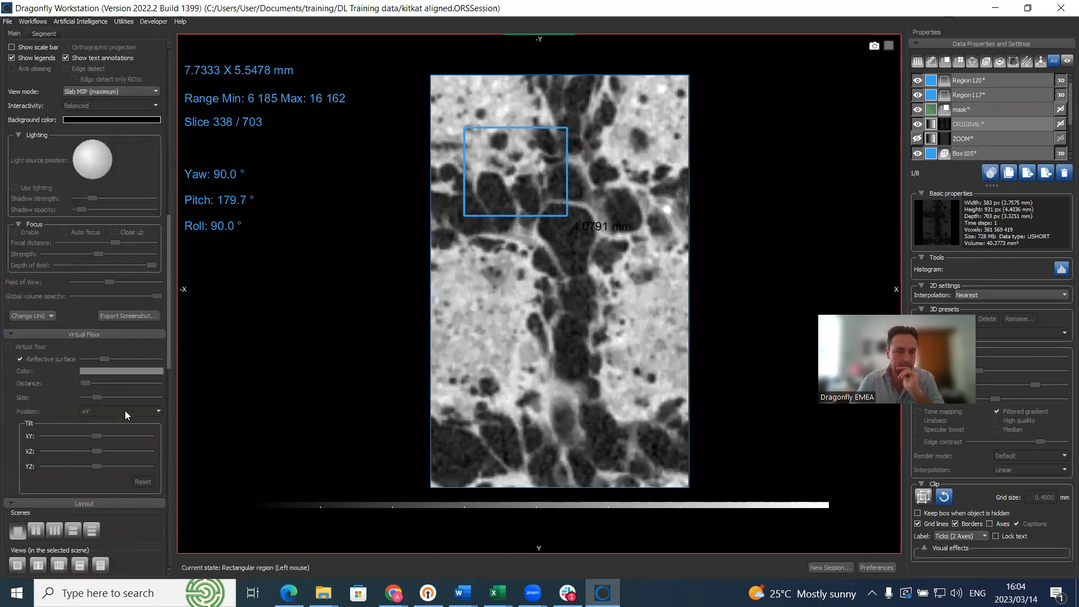
pyautogui.click(95, 350)
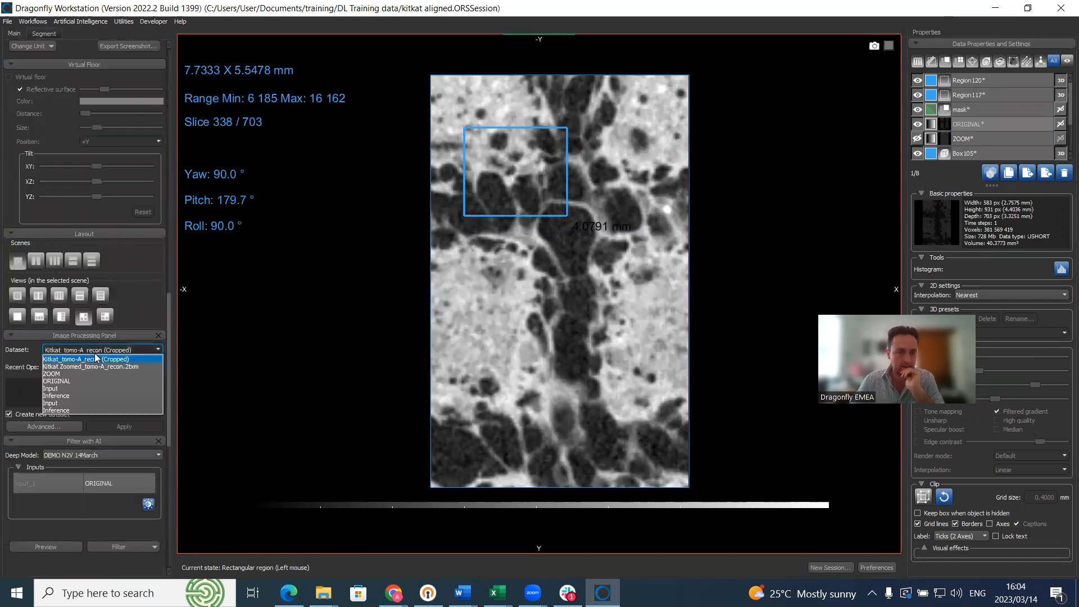
# Step: Preview the DEMO SR 14MARCH model on the Kitkat_tomo-A_recon (Cropped) dataset
pyautogui.click(95, 356)
pyautogui.scroll(-2, 96, 426)
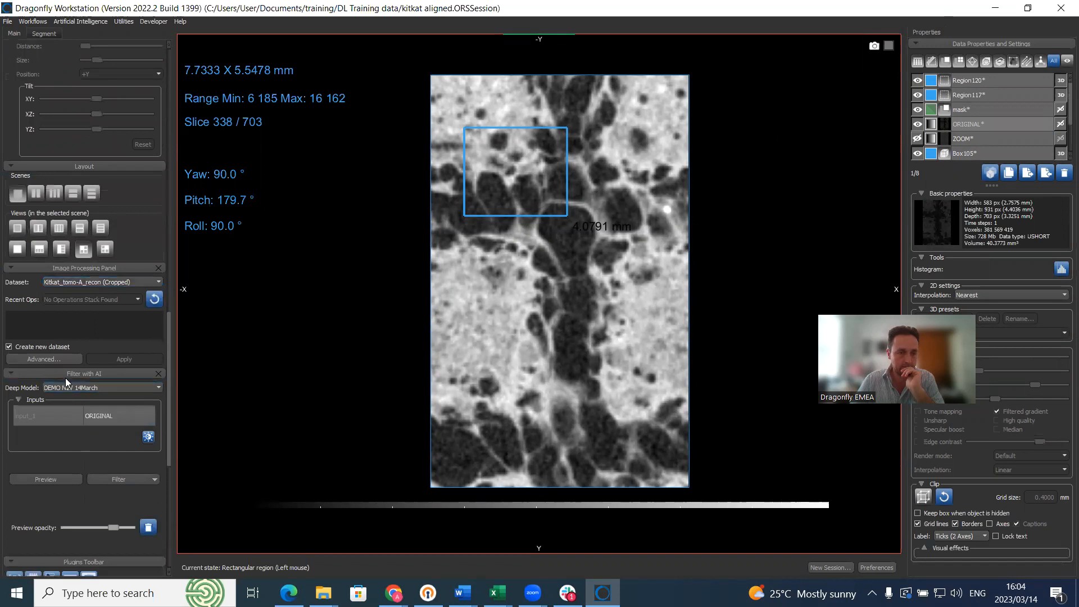
pyautogui.click(80, 387)
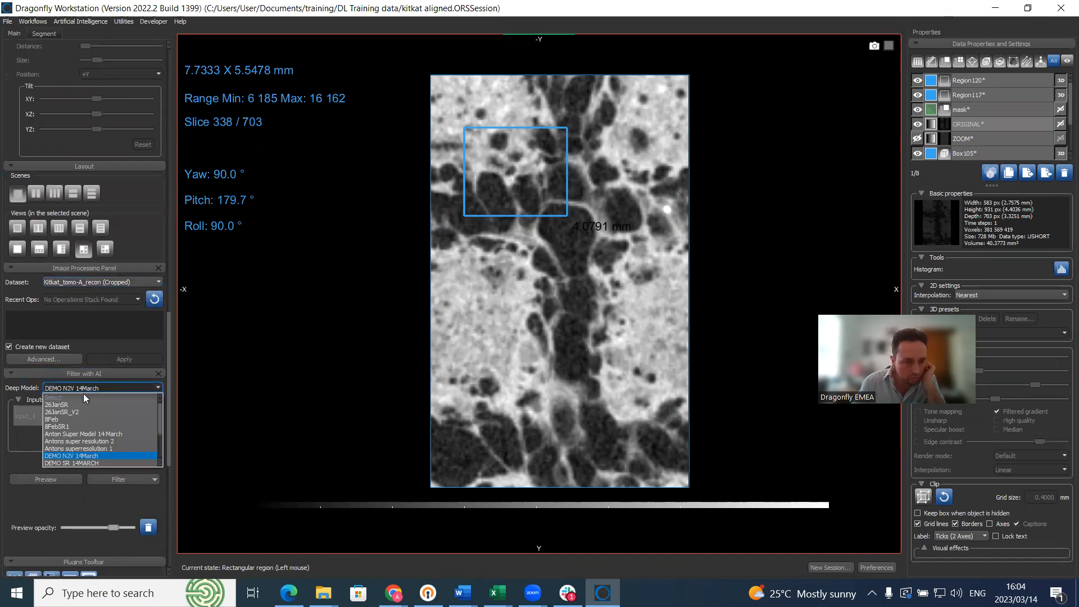
pyautogui.scroll(-1, 90, 439)
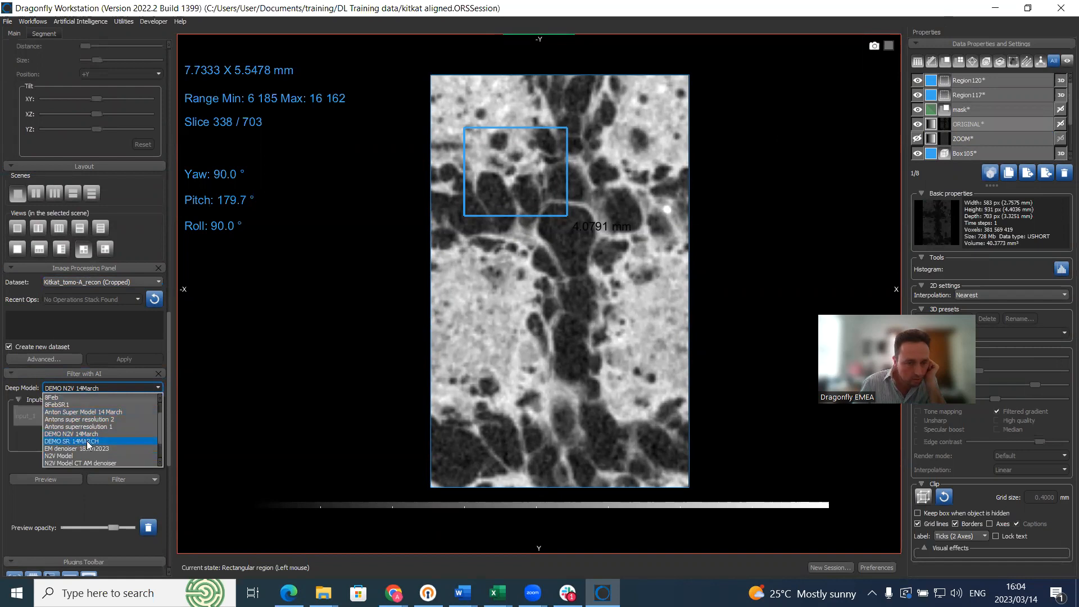
pyautogui.click(88, 443)
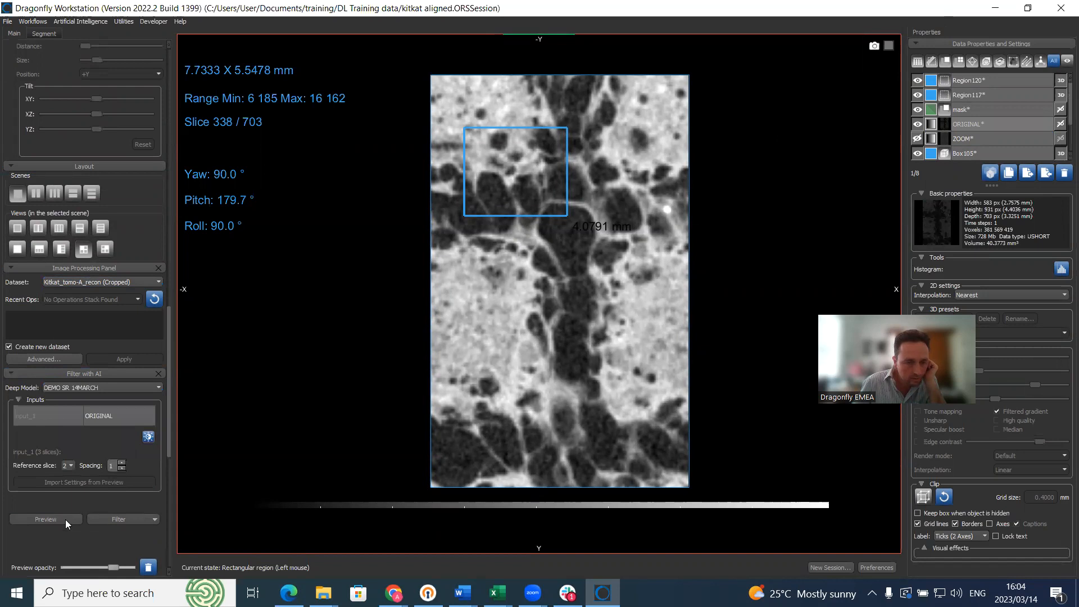
pyautogui.click(46, 519)
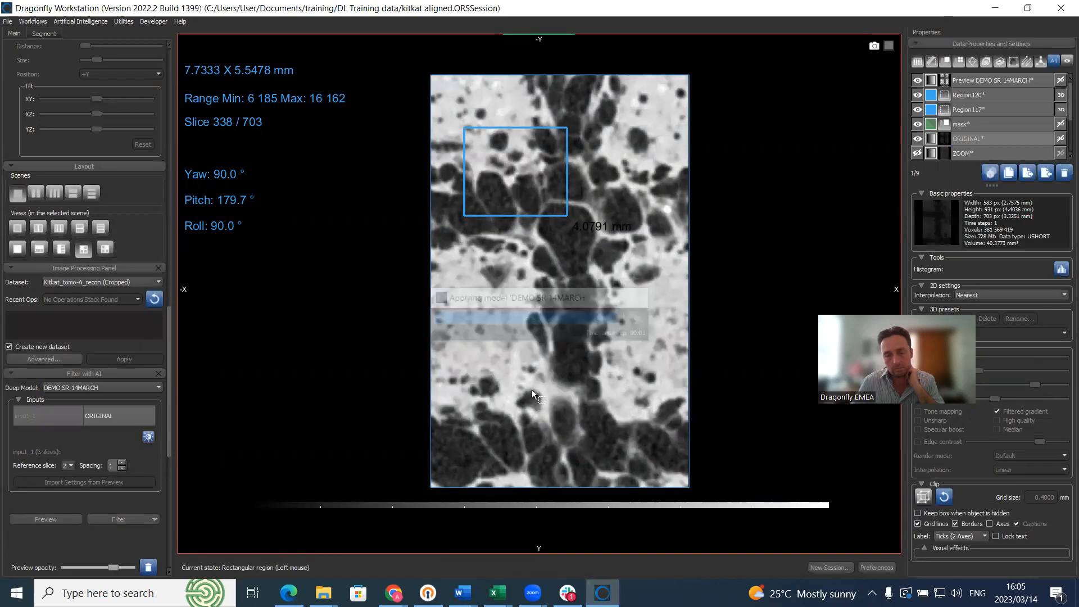
# Step: Toggle the preview layer's visibility repeatedly to compare it with the original slice
pyautogui.click(918, 80)
pyautogui.click(918, 81)
pyautogui.click(918, 80)
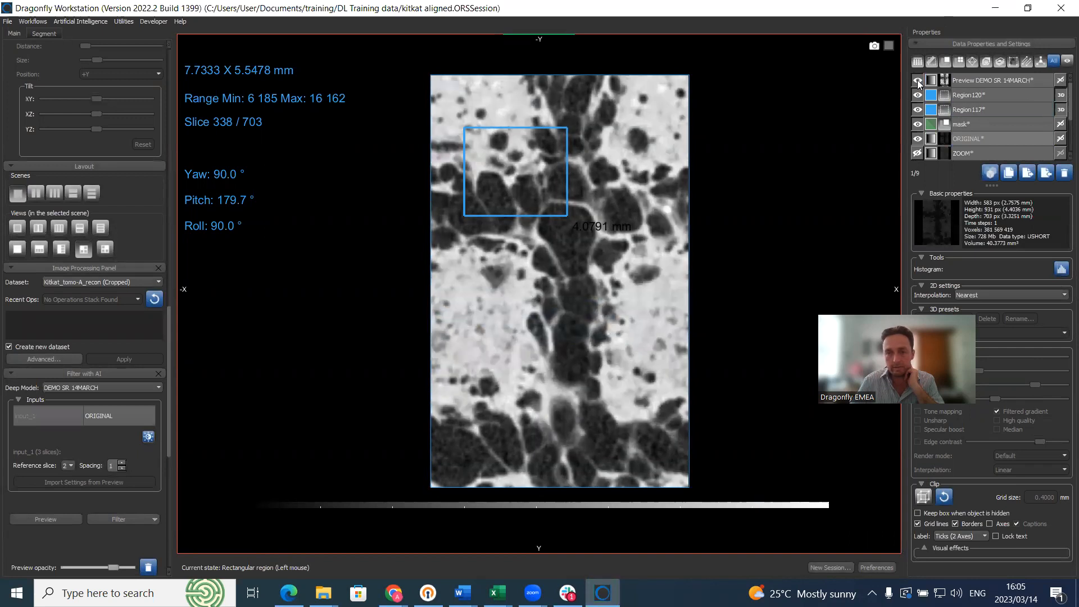
pyautogui.click(918, 81)
pyautogui.click(918, 80)
pyautogui.click(918, 80)
pyautogui.click(918, 80)
pyautogui.click(918, 80)
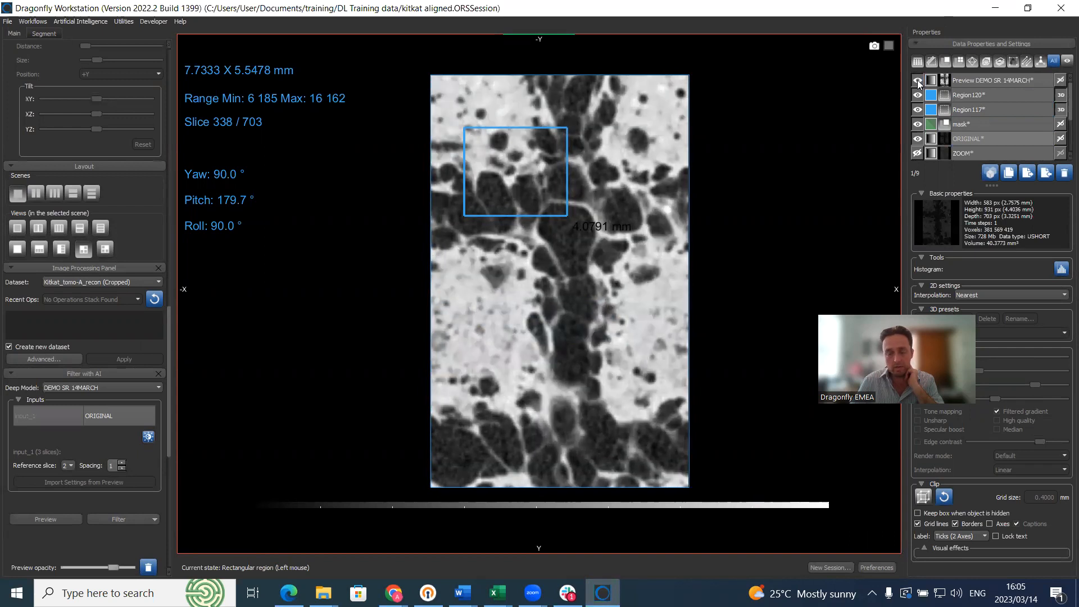